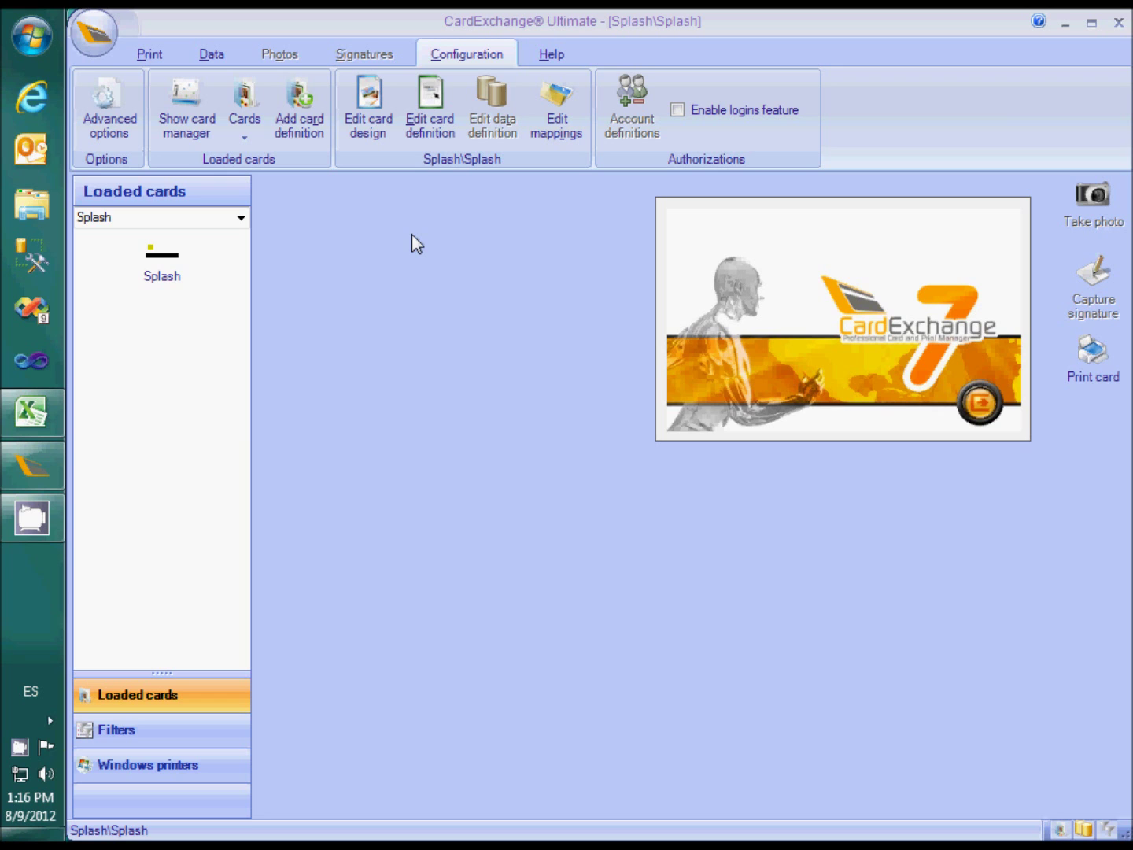
- Switch from CardExchange to the blank Book1 Excel workbook
click(29, 415)
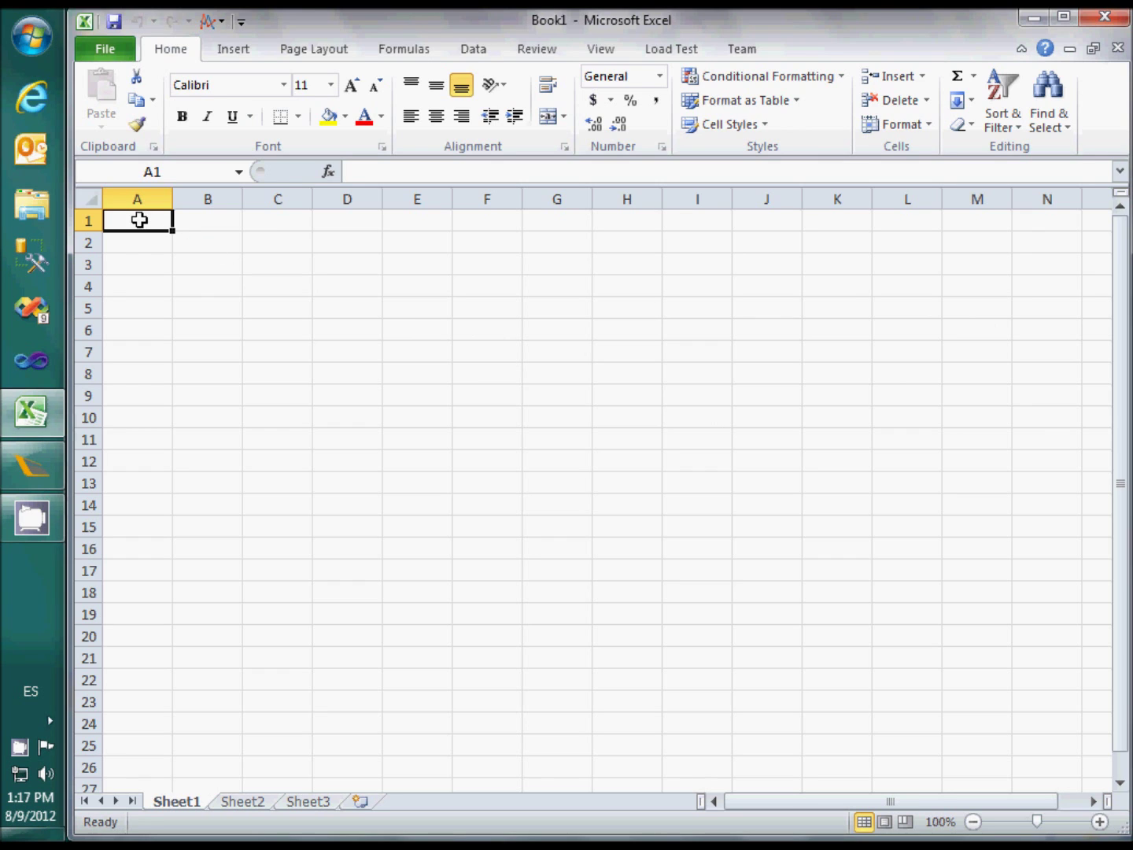
- Enter the column headers ID, Name, Surname and Job title in cells A1 to D1
text(ID)
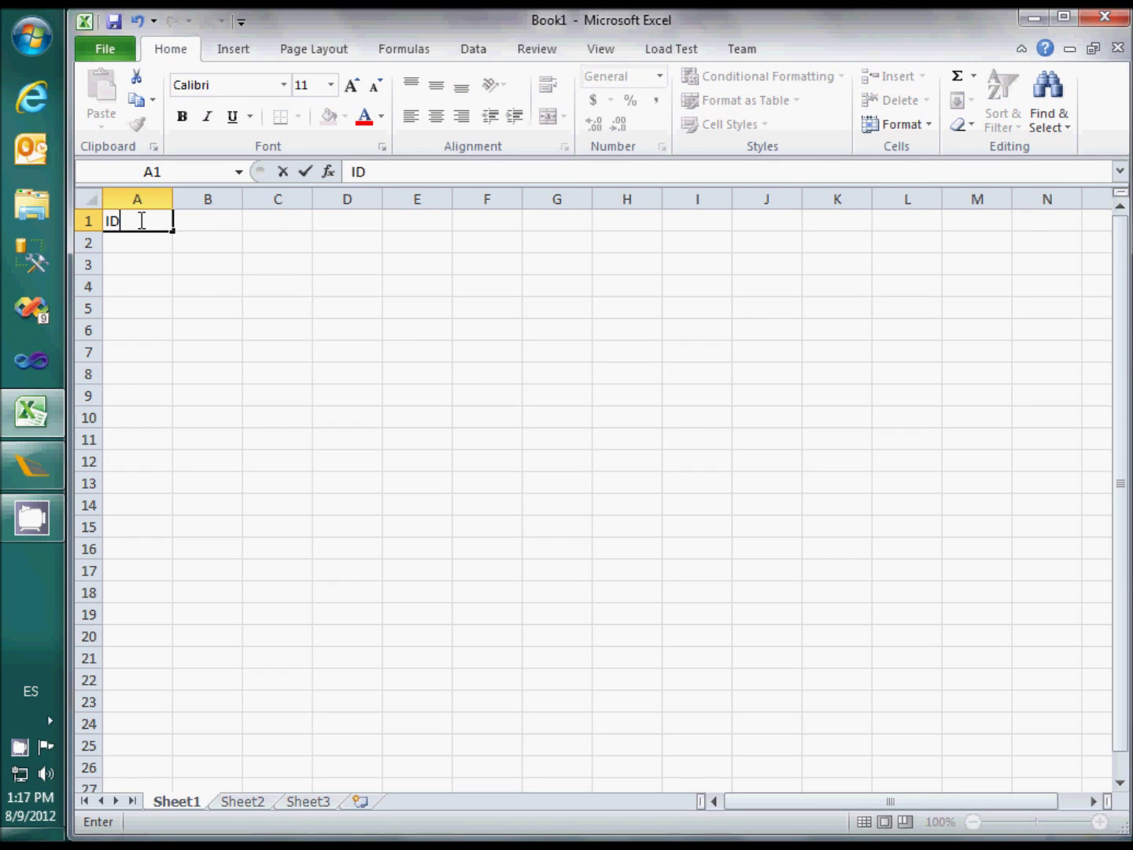
key(Tab)
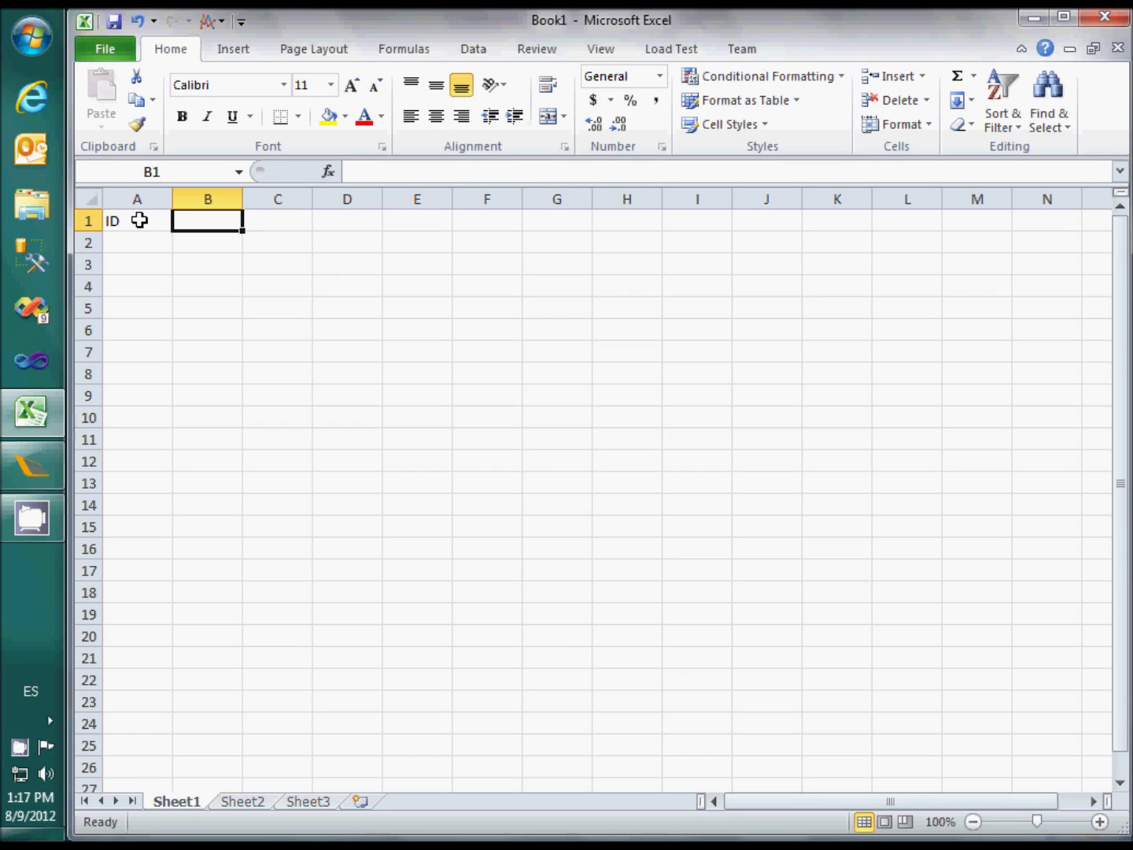
text(Name)
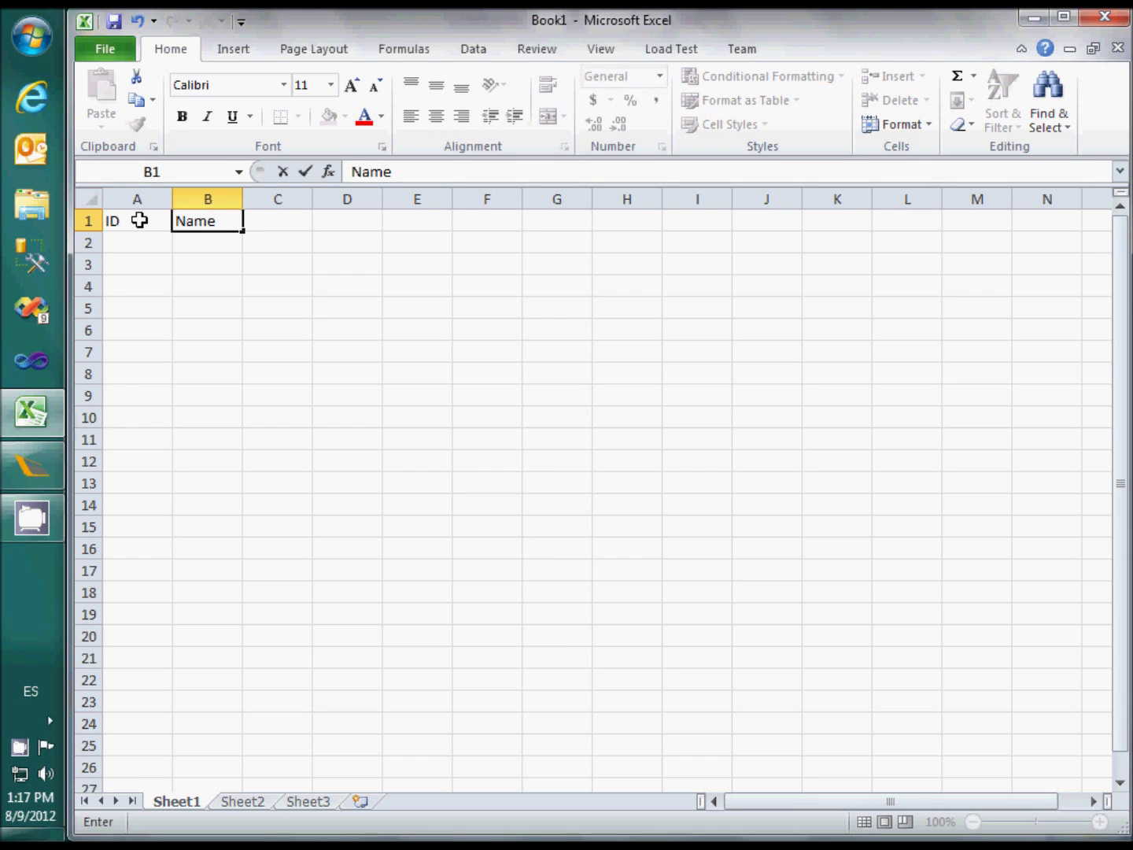
key(Tab)
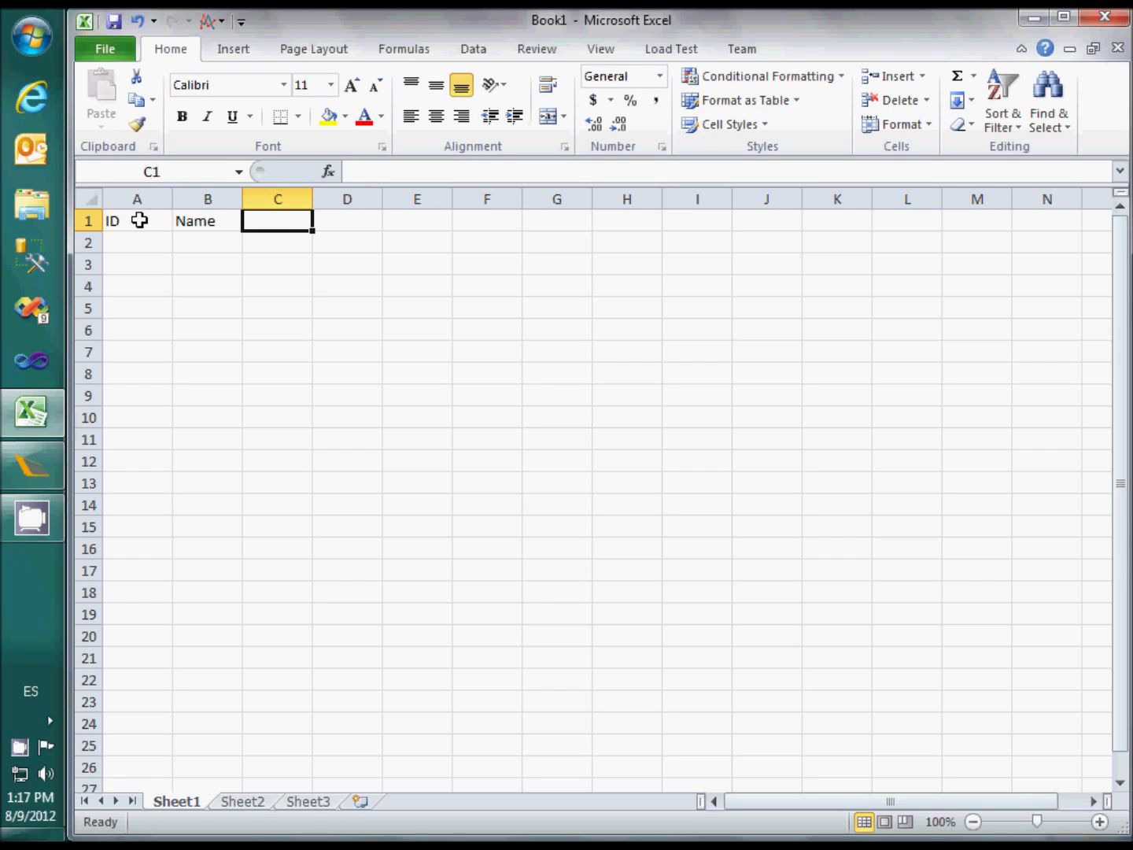
text(Surname)
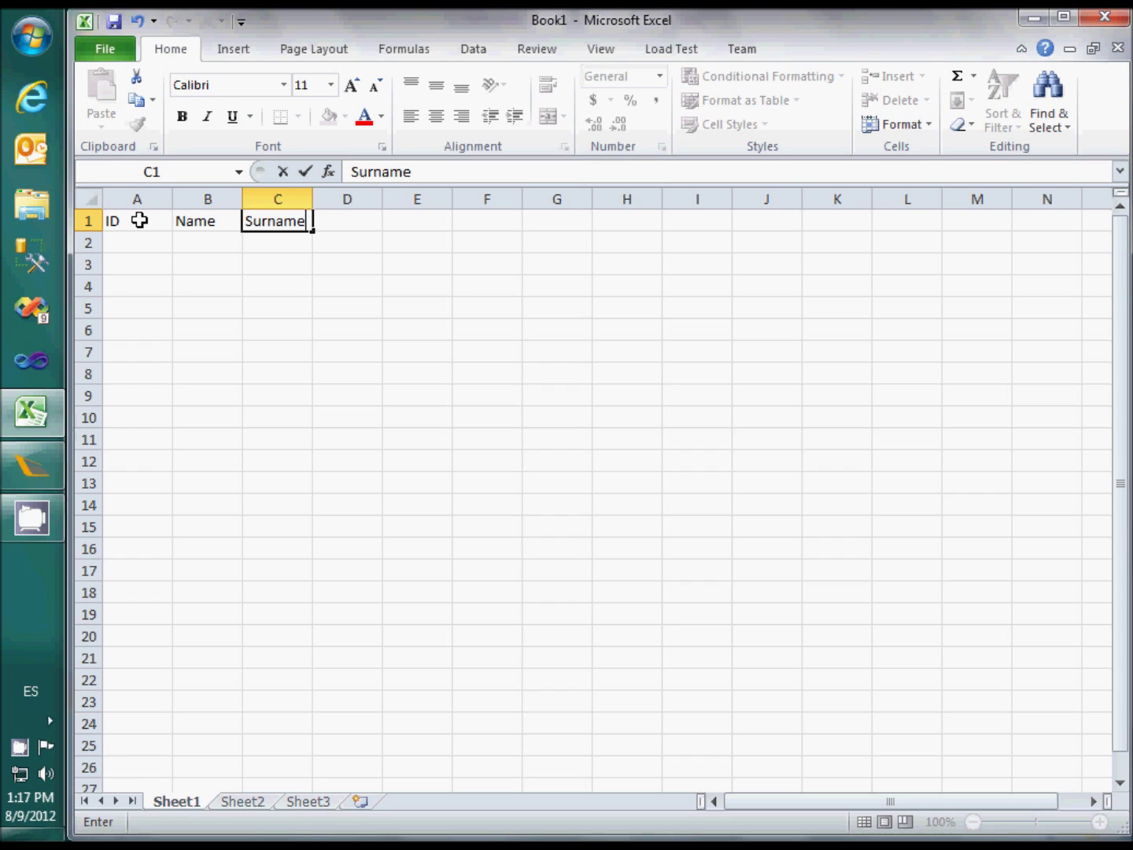
key(Tab)
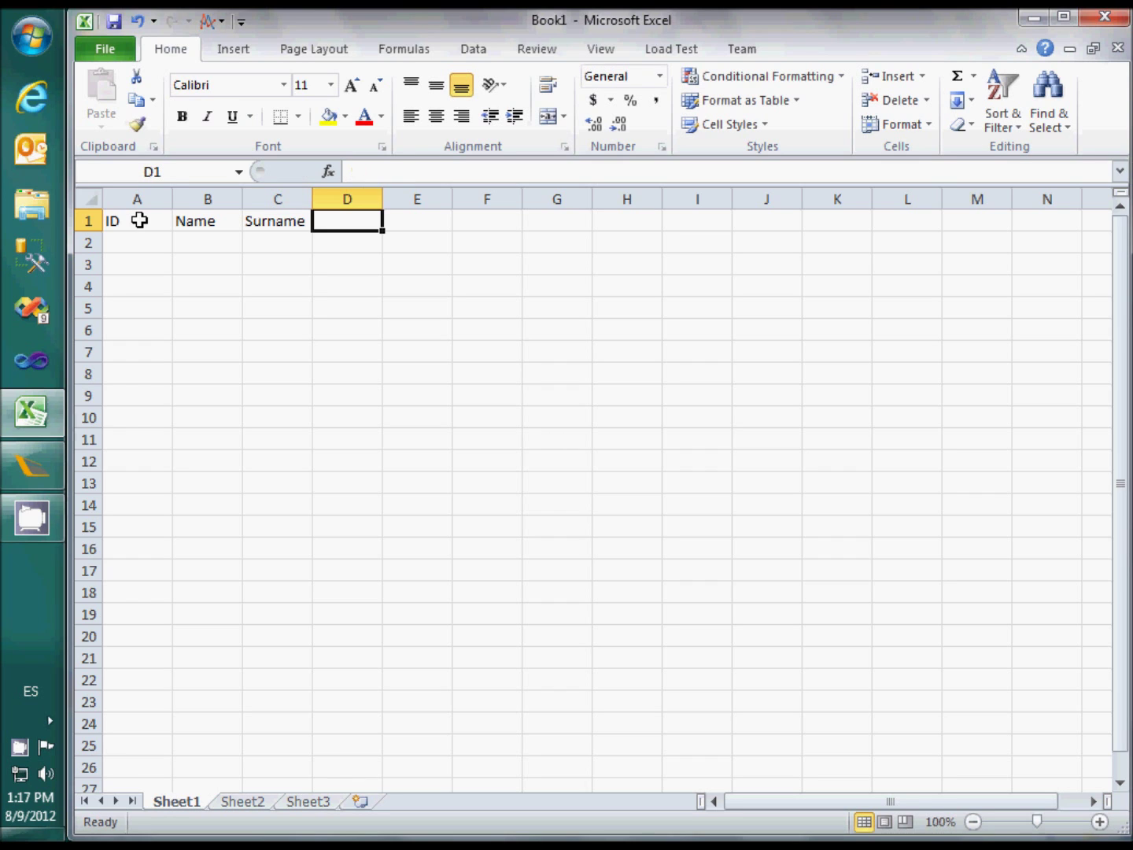
text(Job)
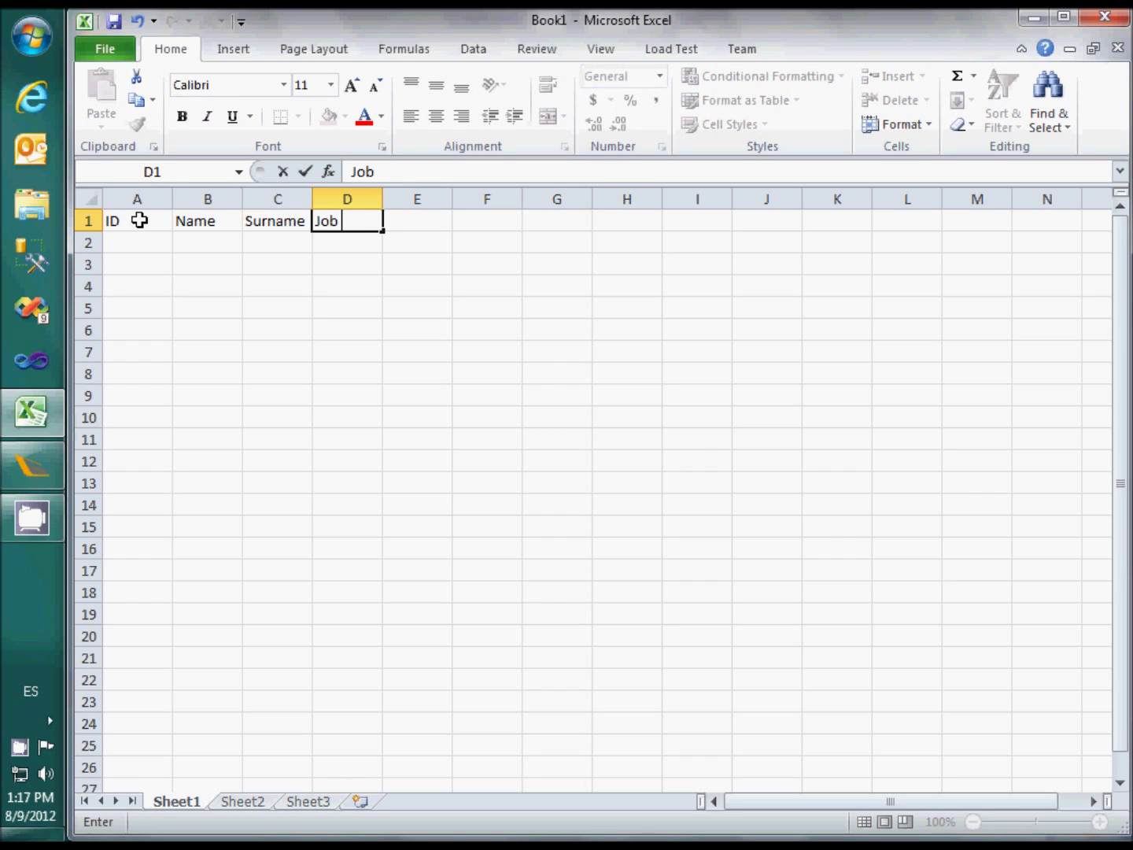
text( title)
key(Tab)
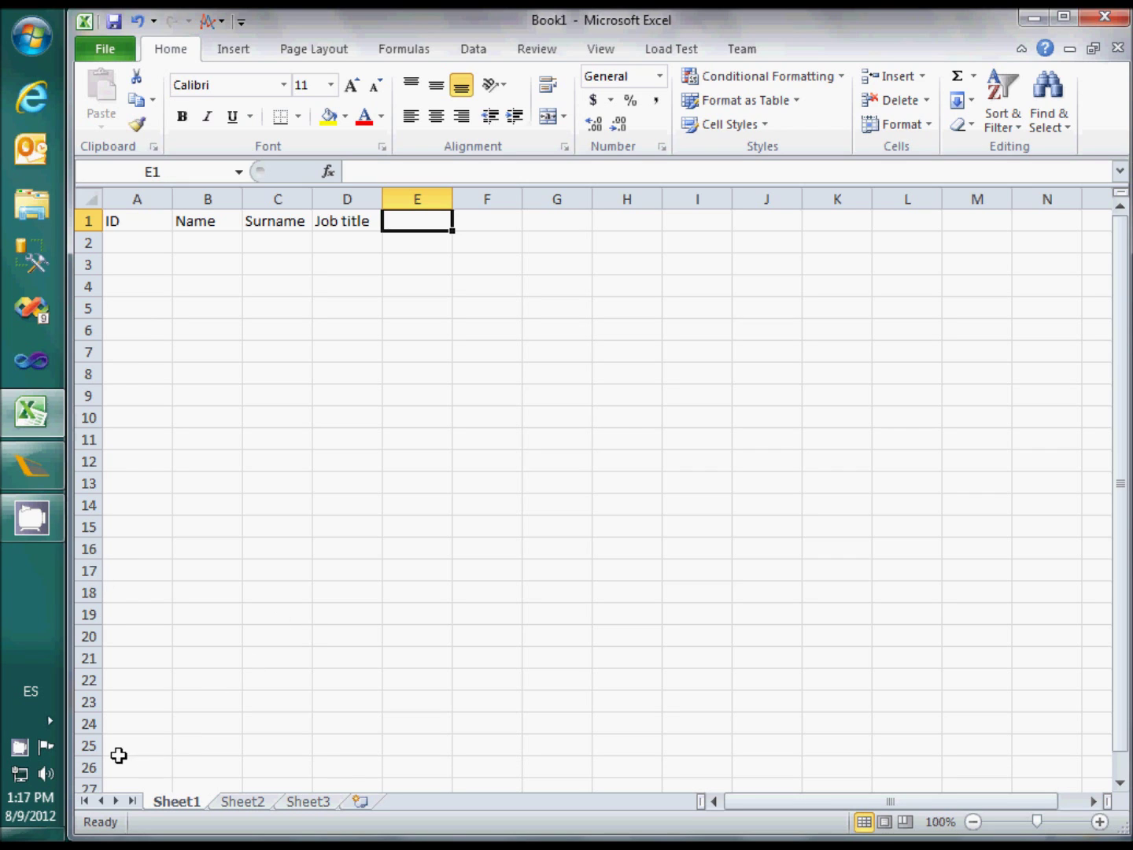
right_click(186, 803)
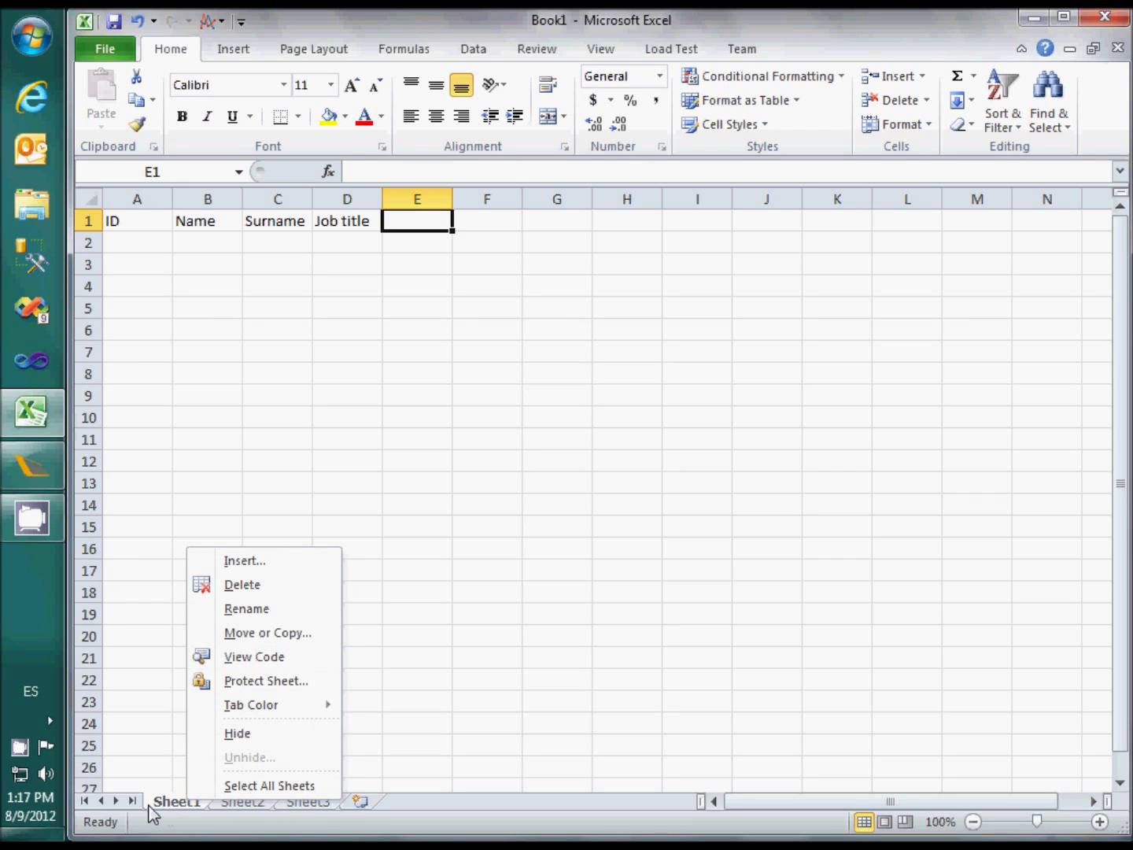
- Rename Sheet1 to Employees
click(244, 609)
text(Emplo)
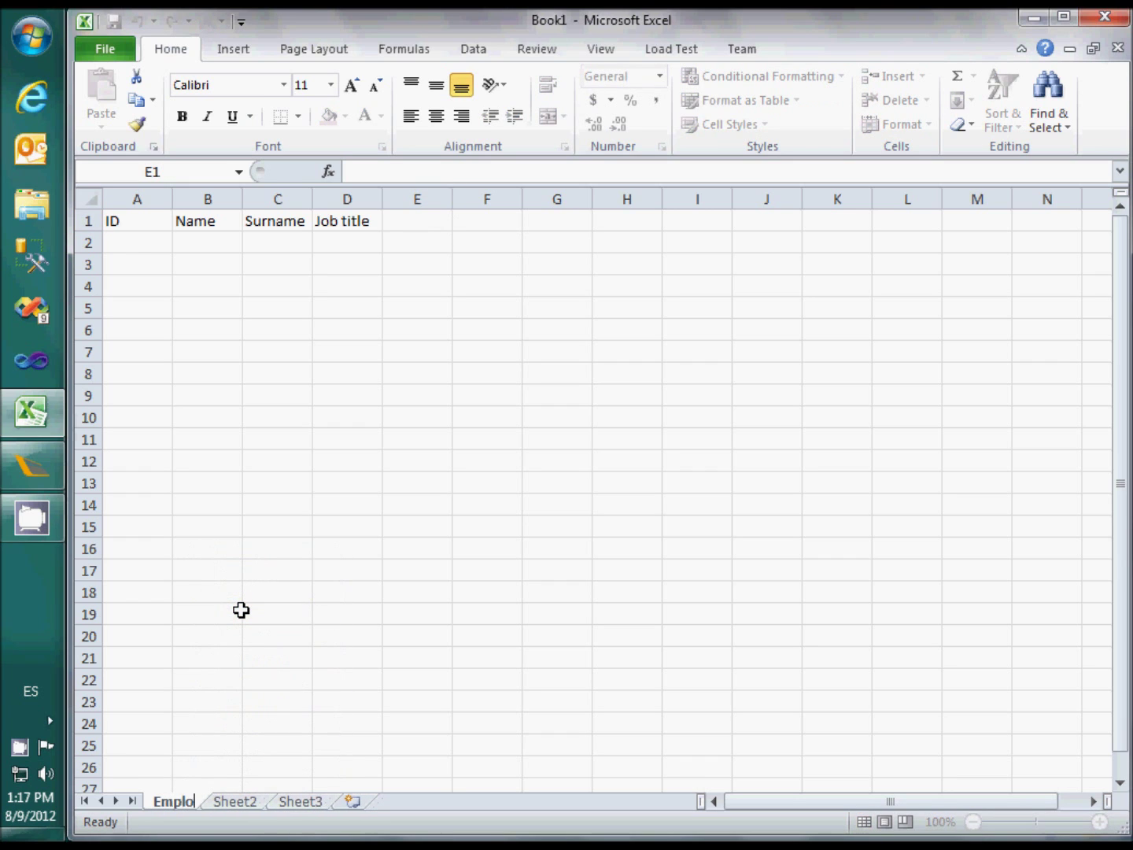
text(yees)
key(Return)
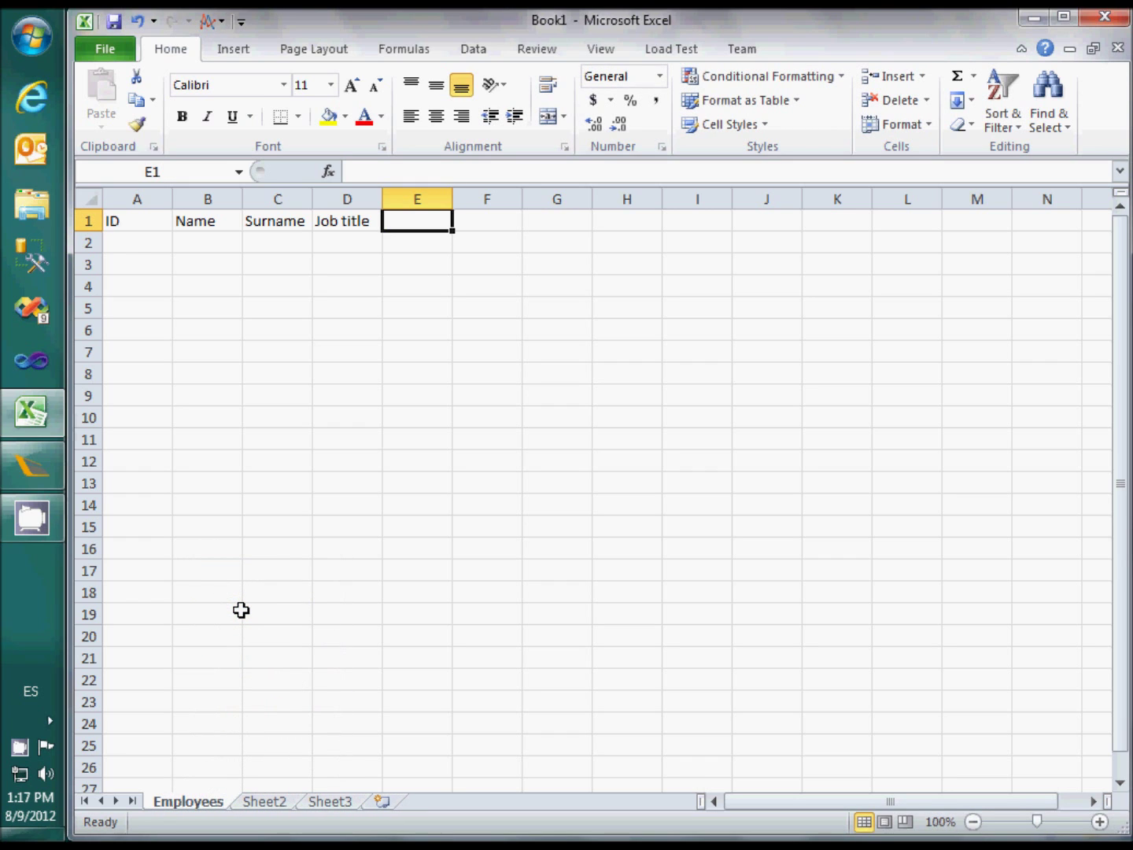
- Enter the first employee in row 2: ID 1, first name, surname, job title Poet
click(143, 244)
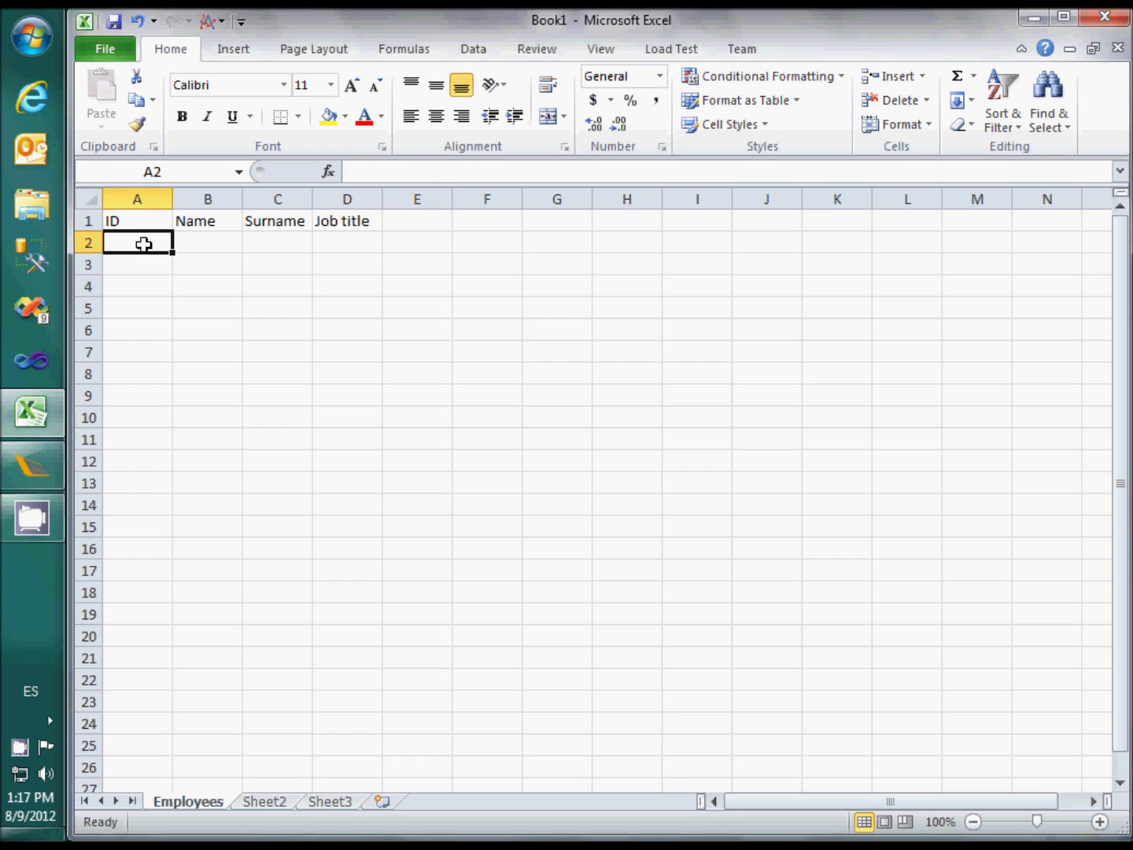
text(1)
key(Tab)
text(William)
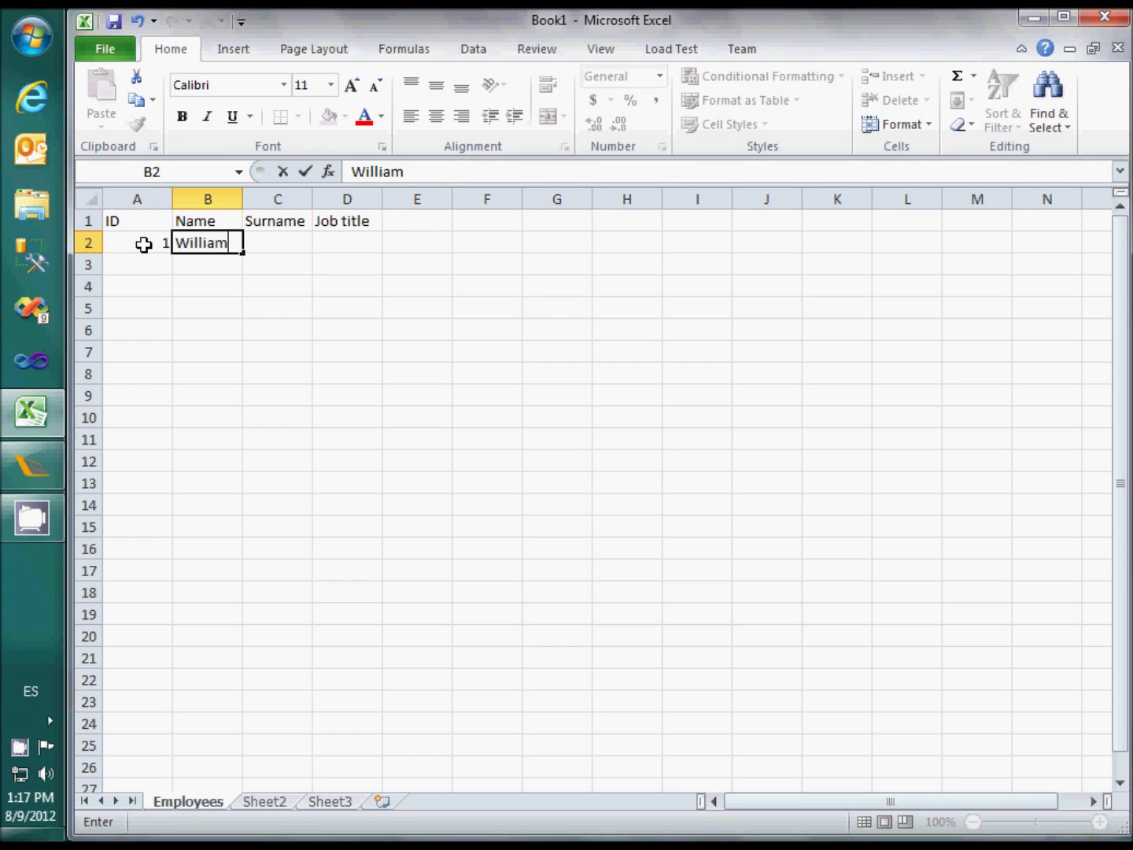
key(Tab)
text(S)
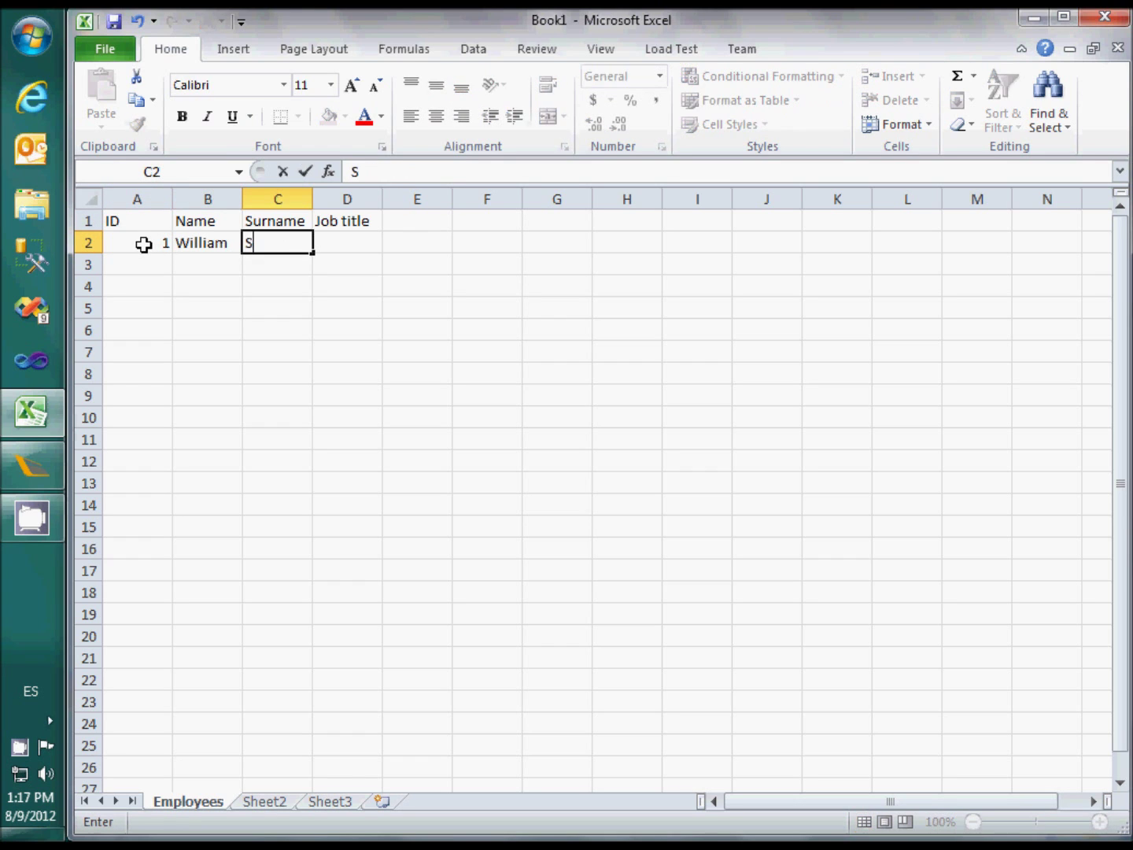
text(hakespeare)
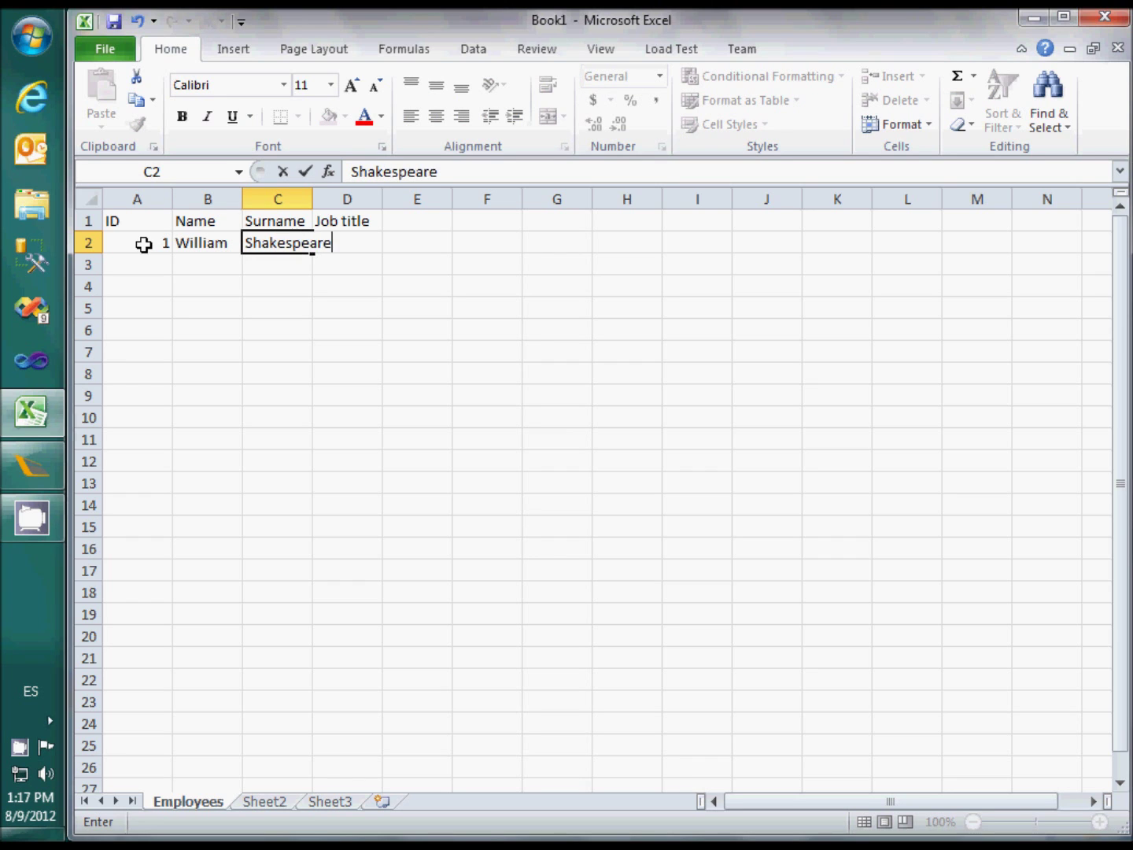
key(Tab)
text(Poet)
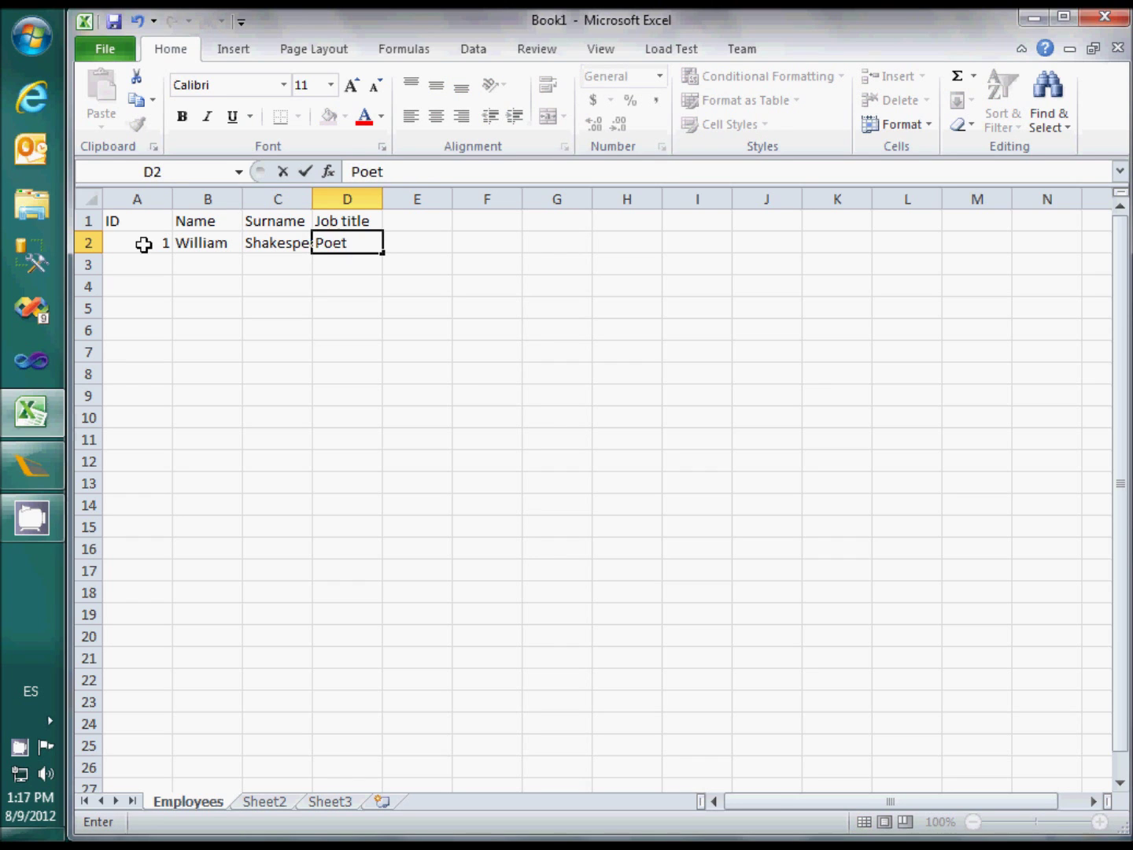
key(Return)
- Enter the second employee in row 3: ID 2, first name, surname, job title Composer
key(Left)
text(2)
key(Tab)
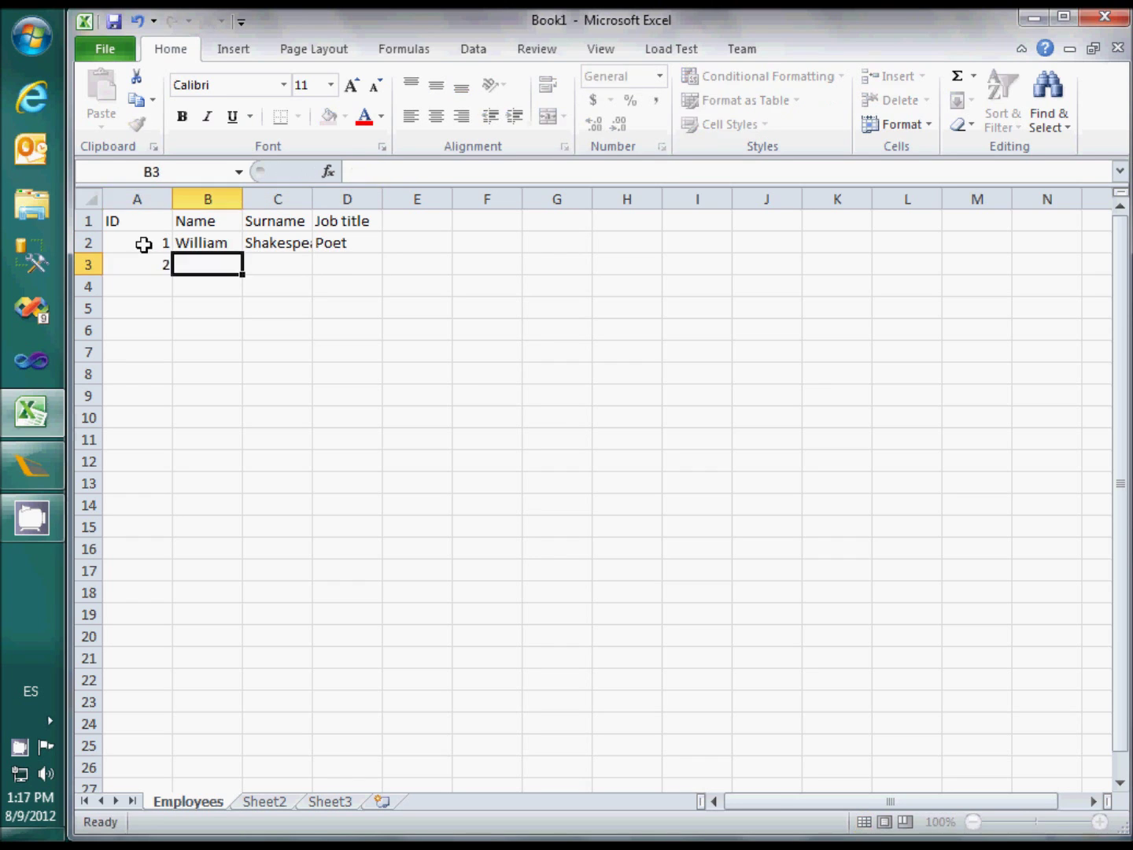
text(N)
key(BackSpace)
text(B)
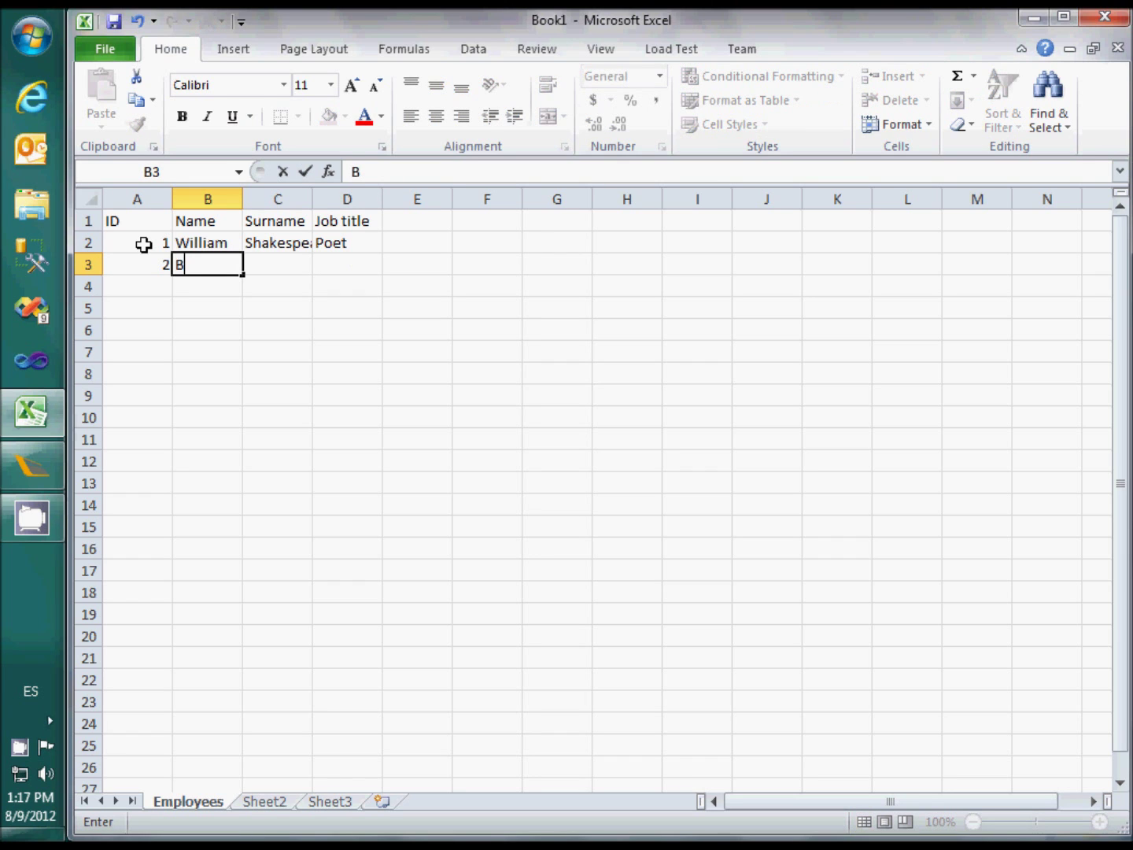
text(enjamin)
key(Tab)
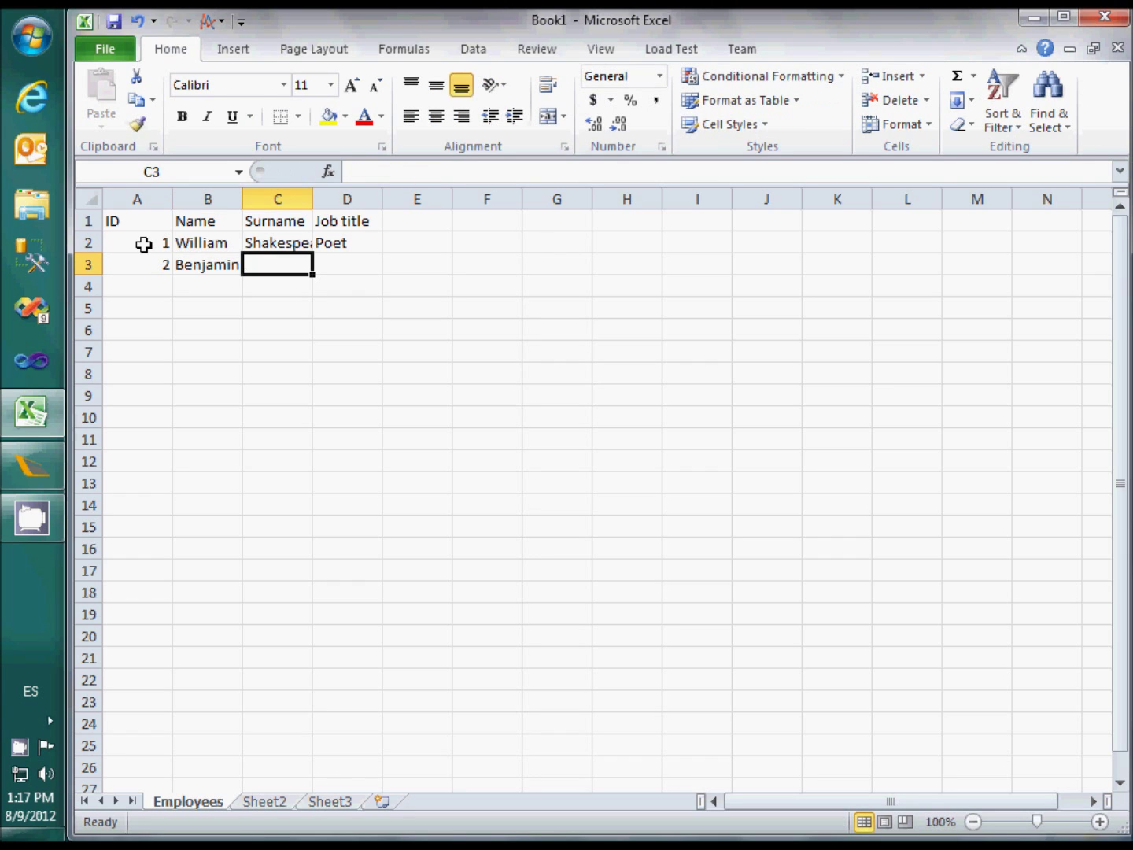
text(Britten)
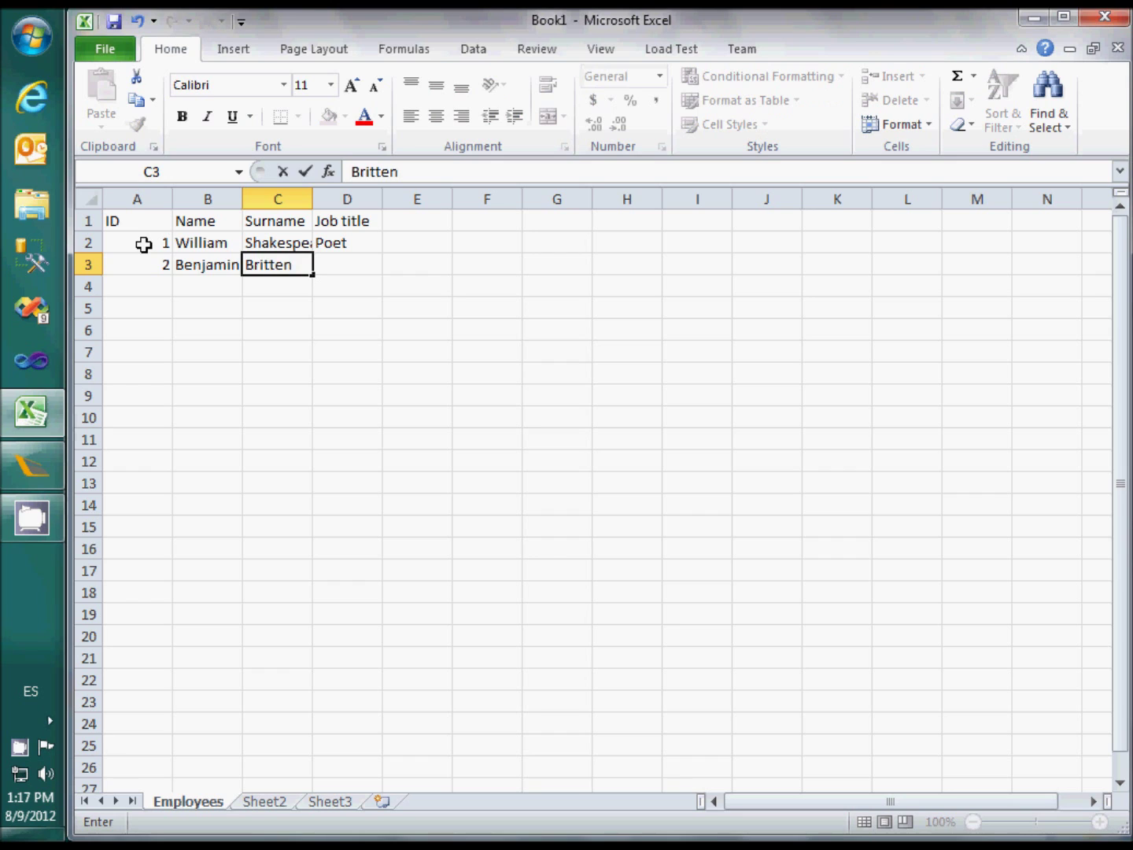
key(Tab)
text(Composer)
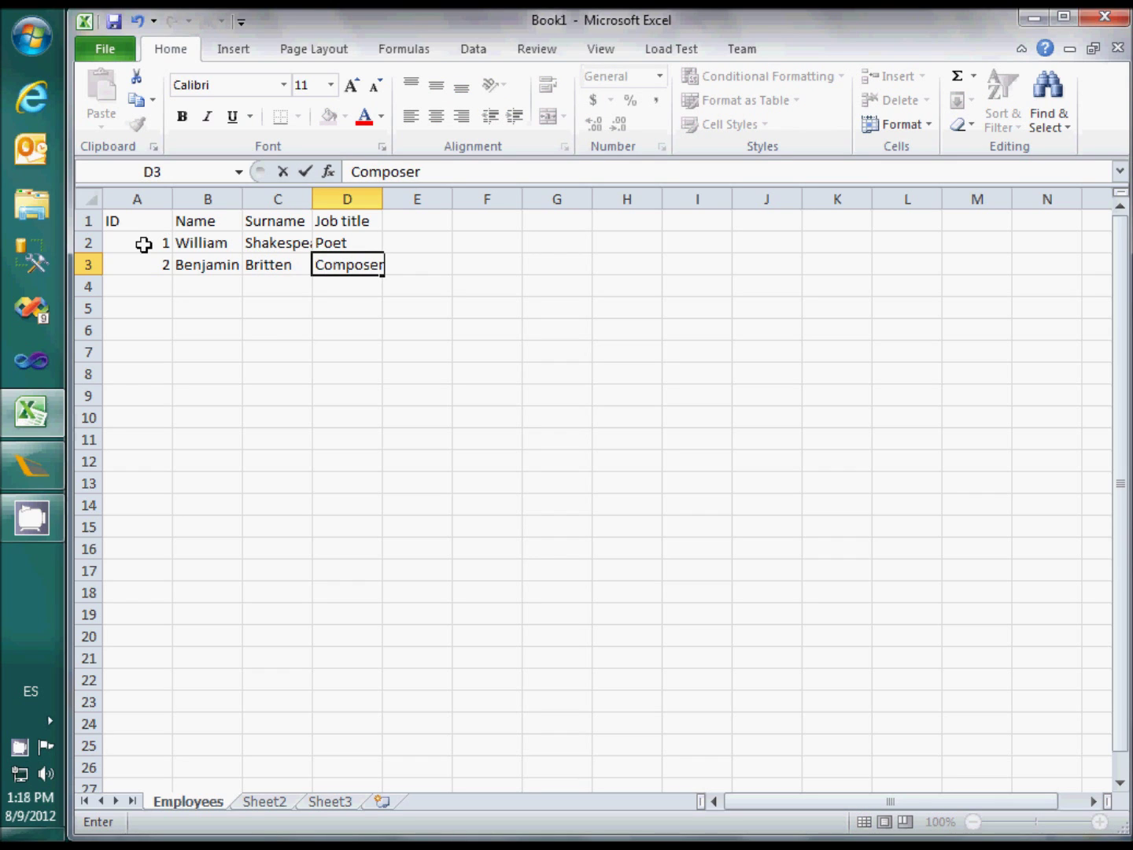
key(Return)
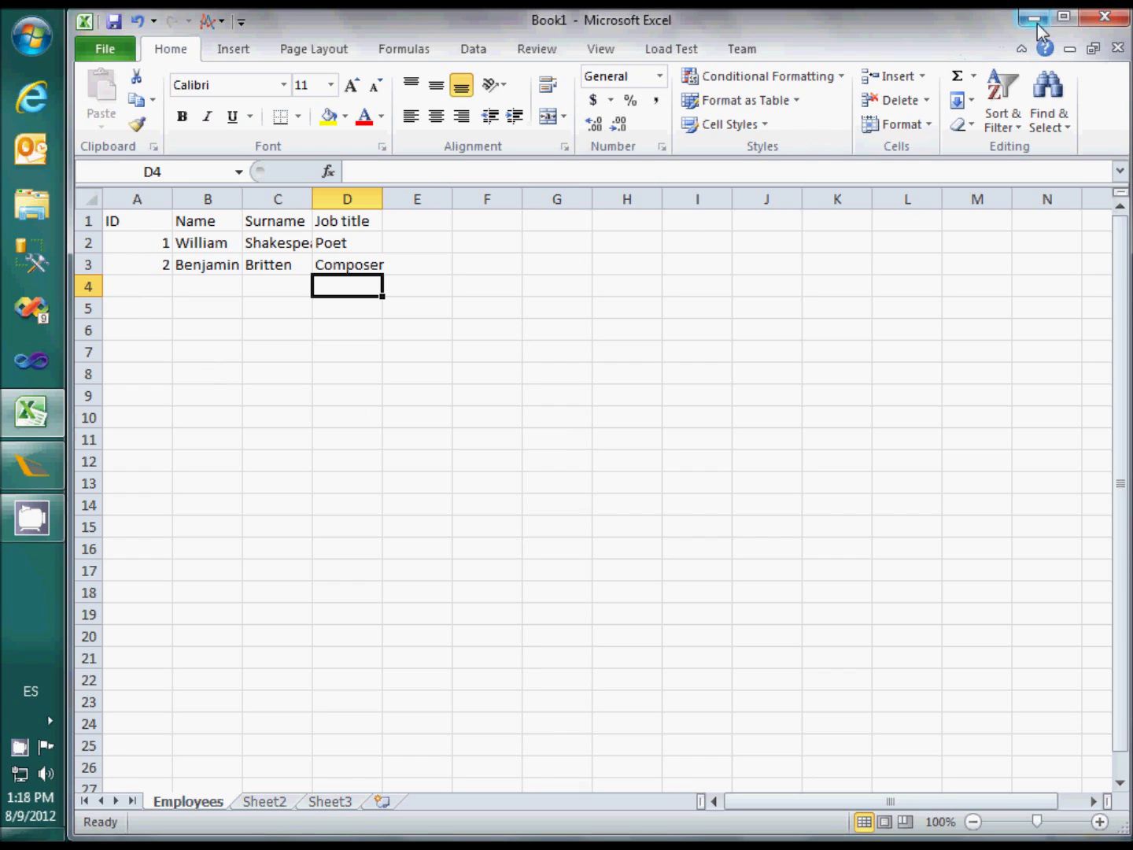
- Close the workbook and save it as Employees.xlsx in CardExchange\Data
click(1105, 19)
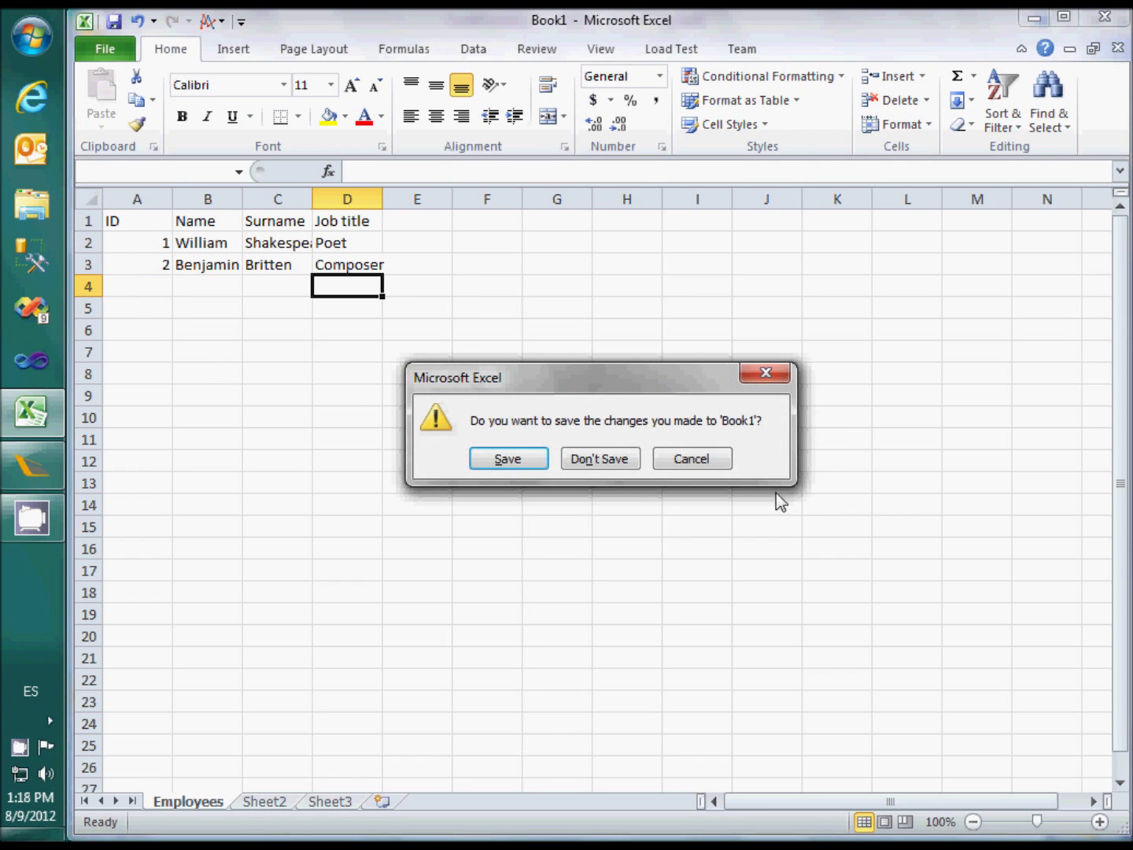
click(512, 462)
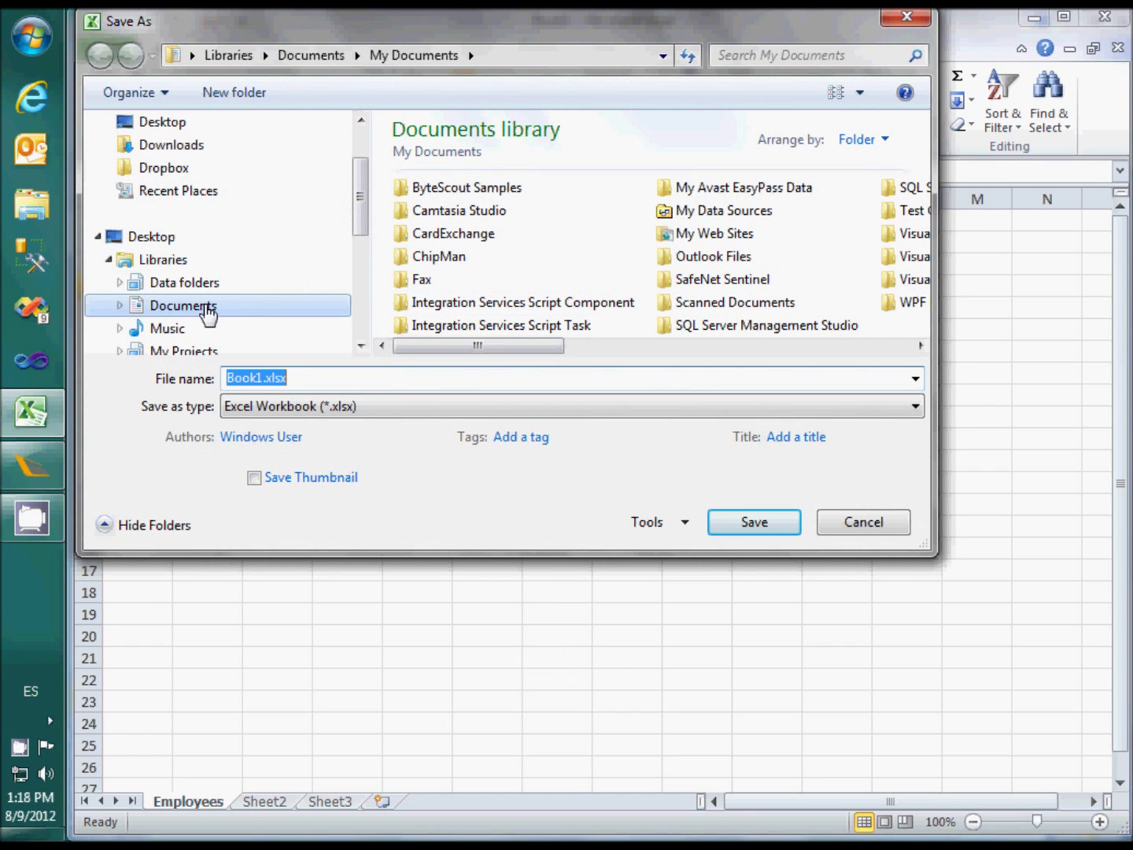
double_click(472, 233)
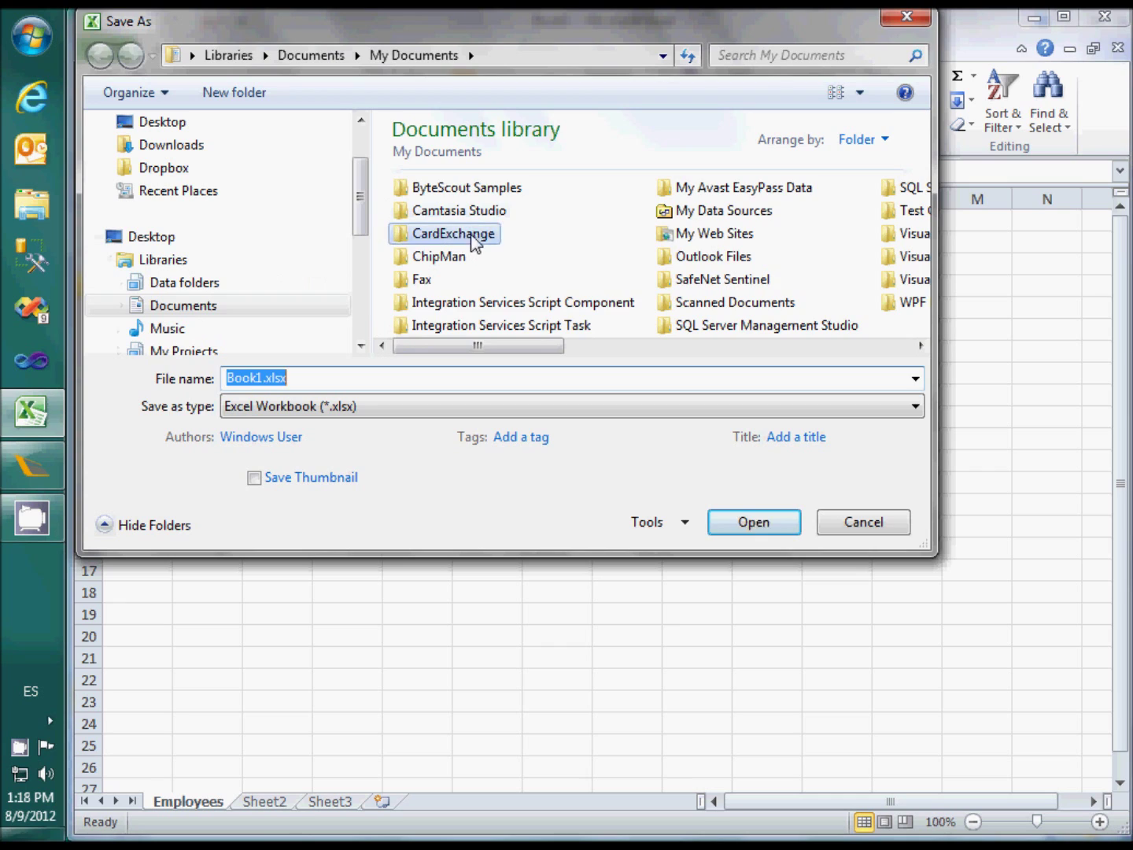
double_click(430, 193)
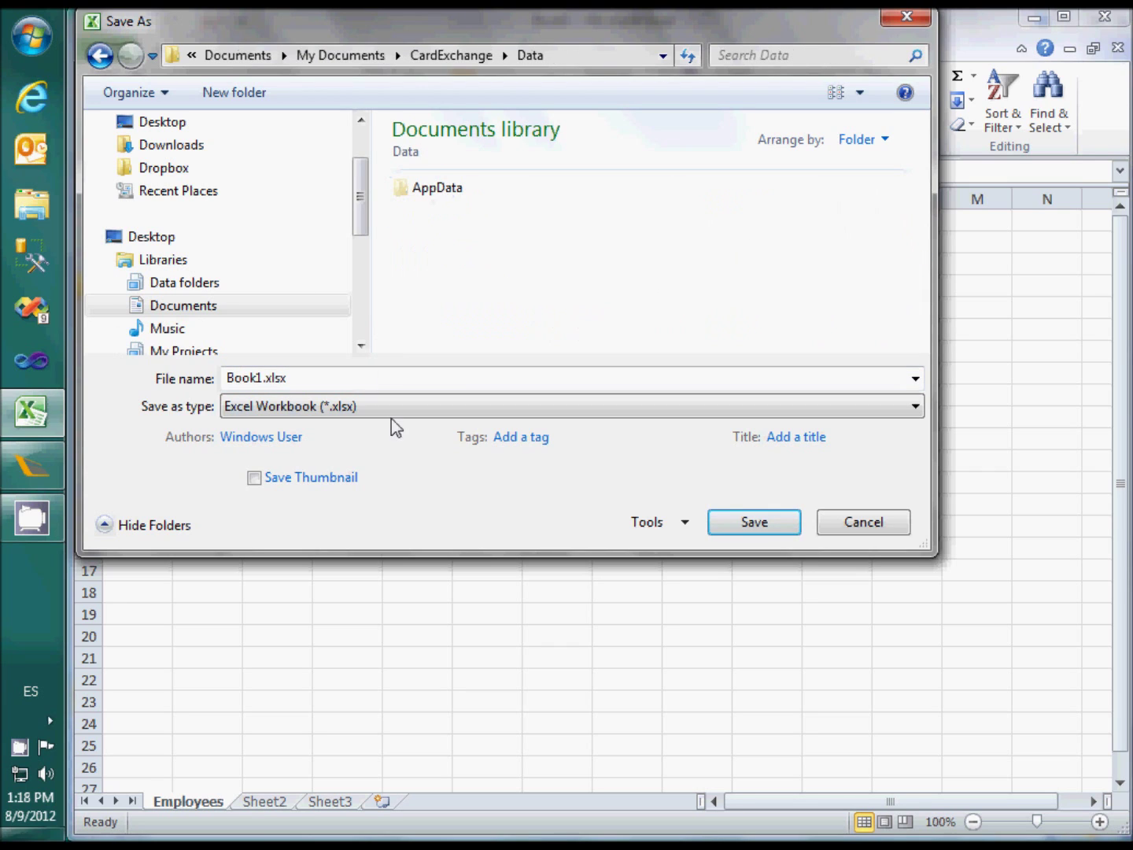
double_click(310, 375)
text(Empl)
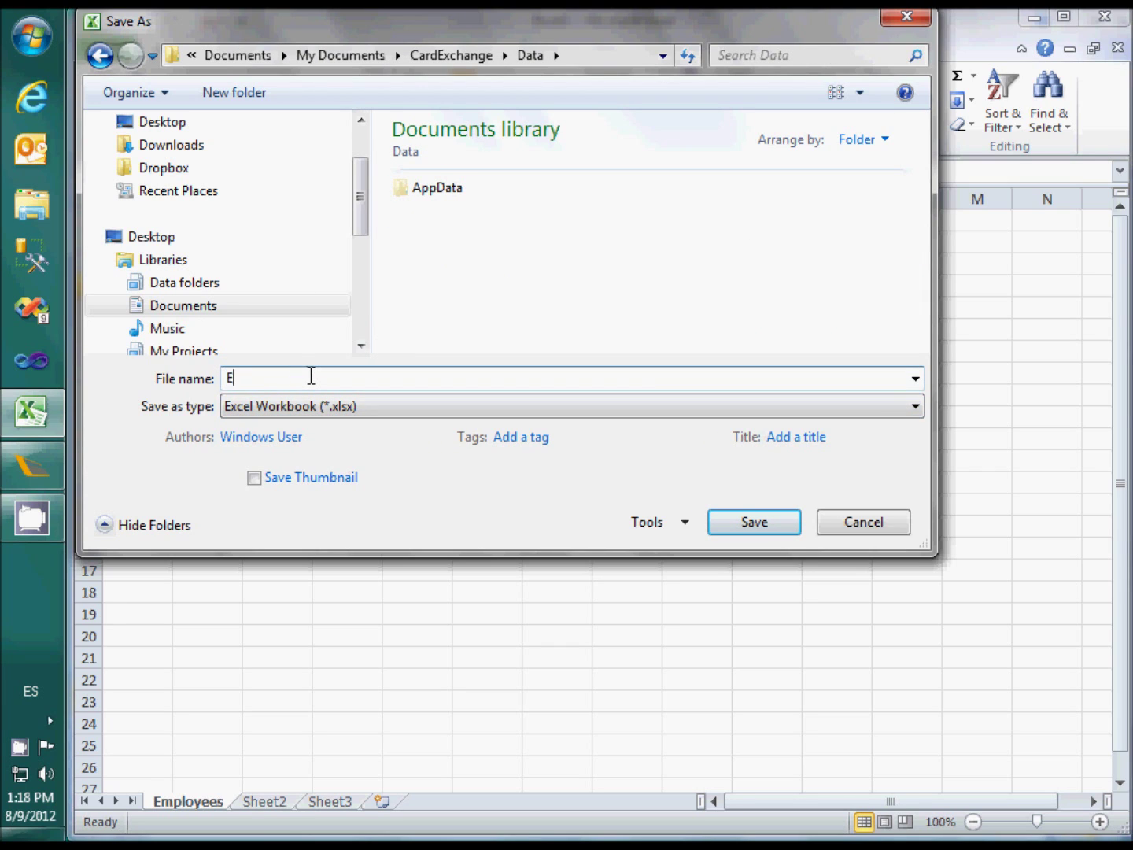
text(oyees)
click(750, 523)
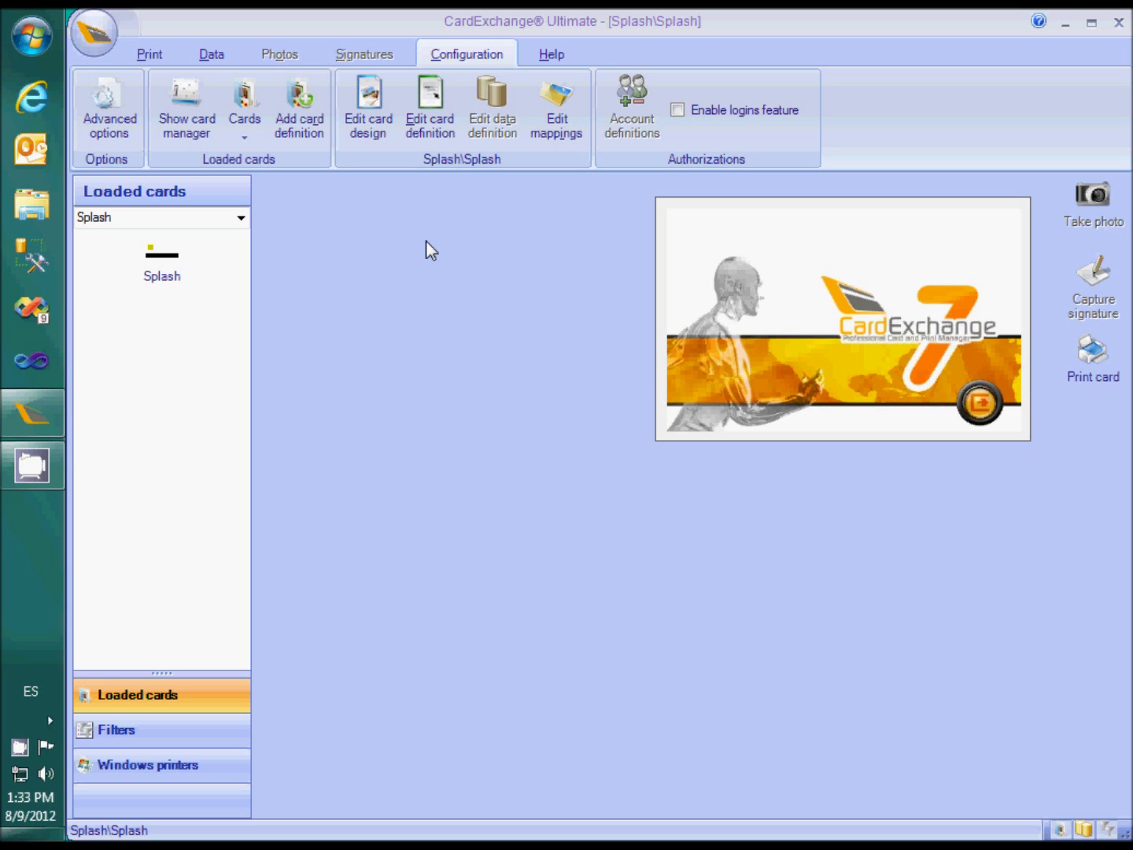
- Add a card definition named Employee card in the category CardExchange samples
click(299, 111)
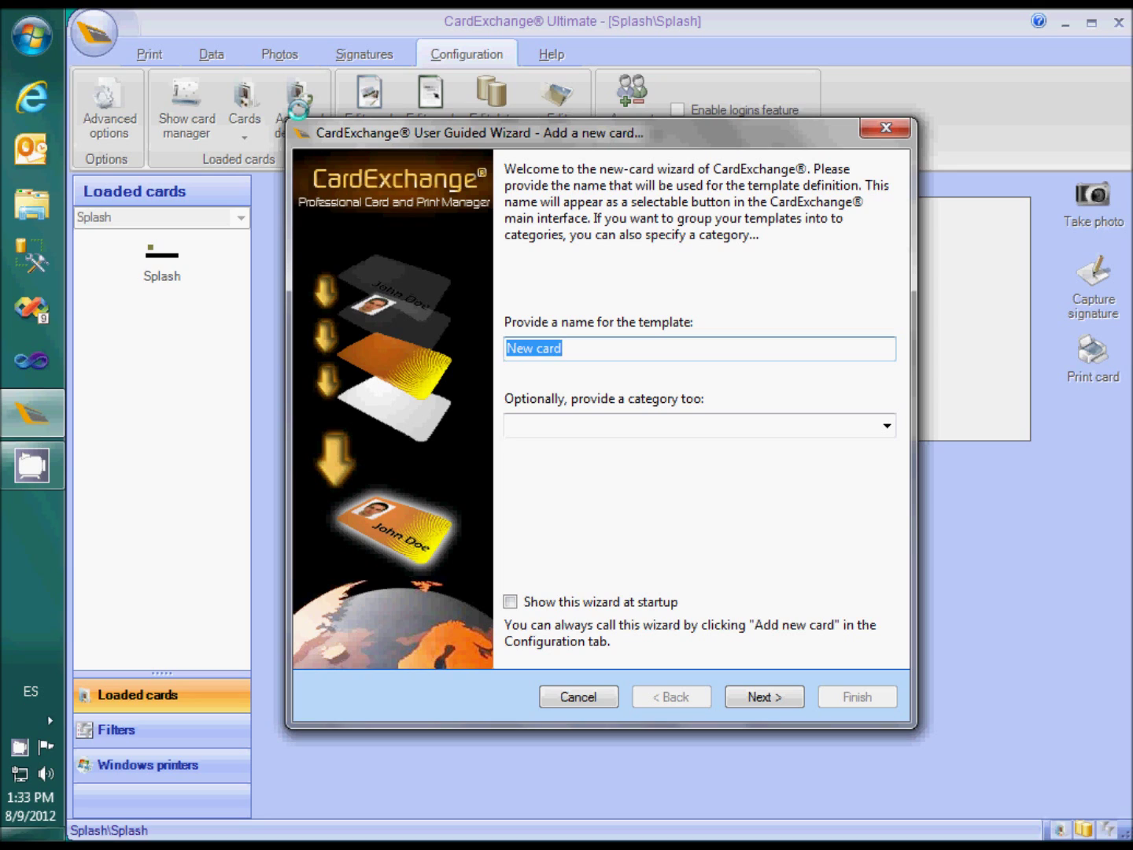
text(Employee car)
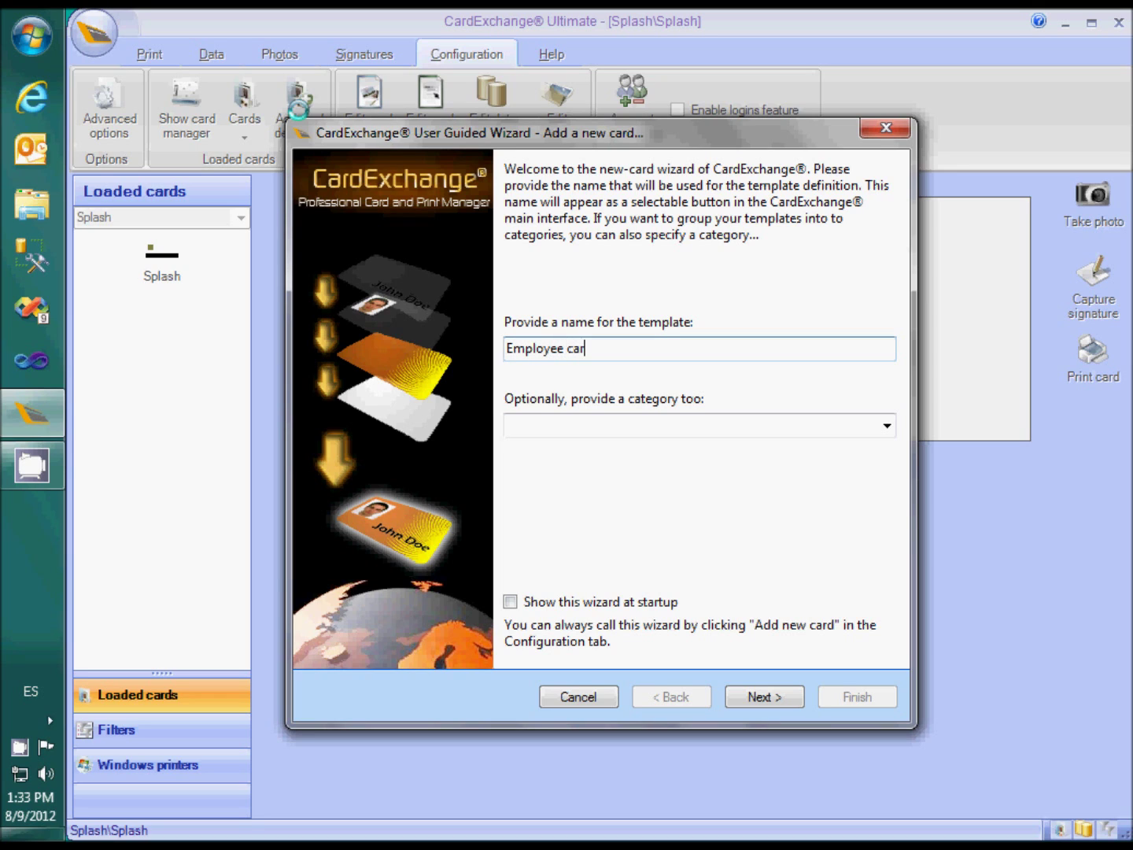
text(d)
click(519, 426)
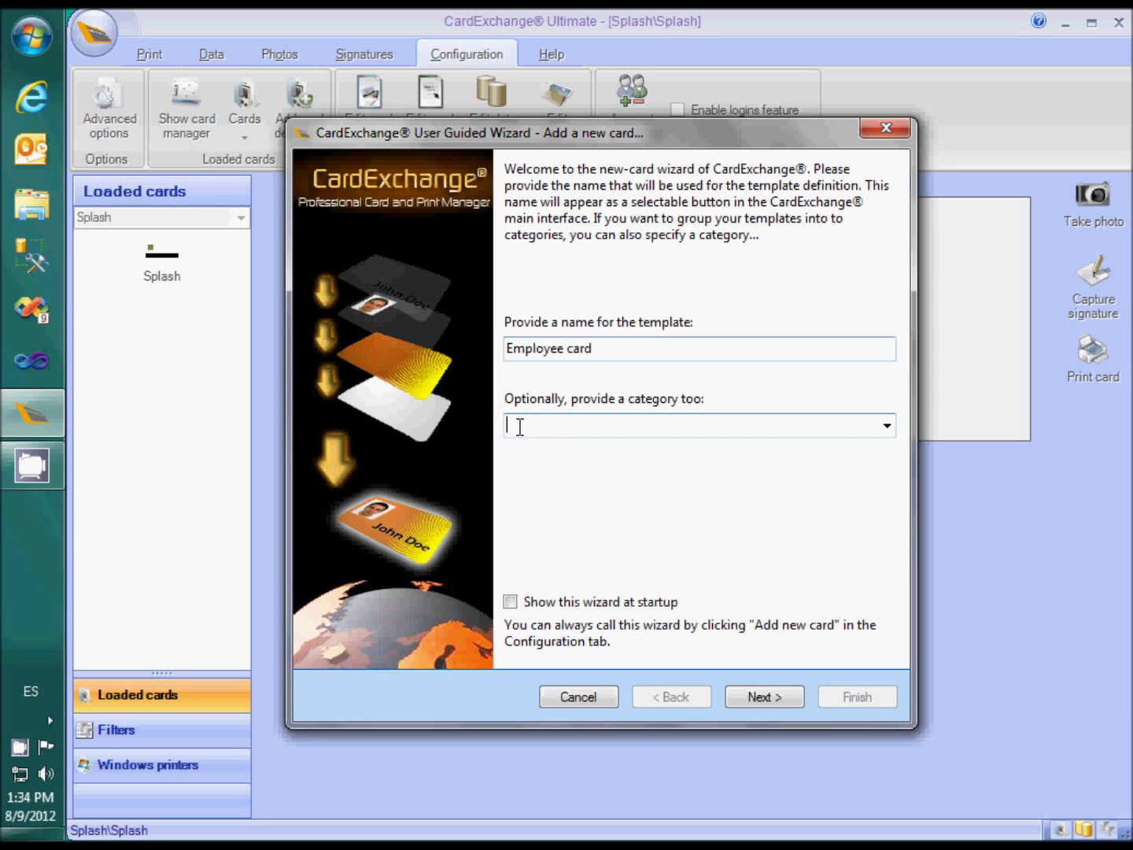
text(CardExchange)
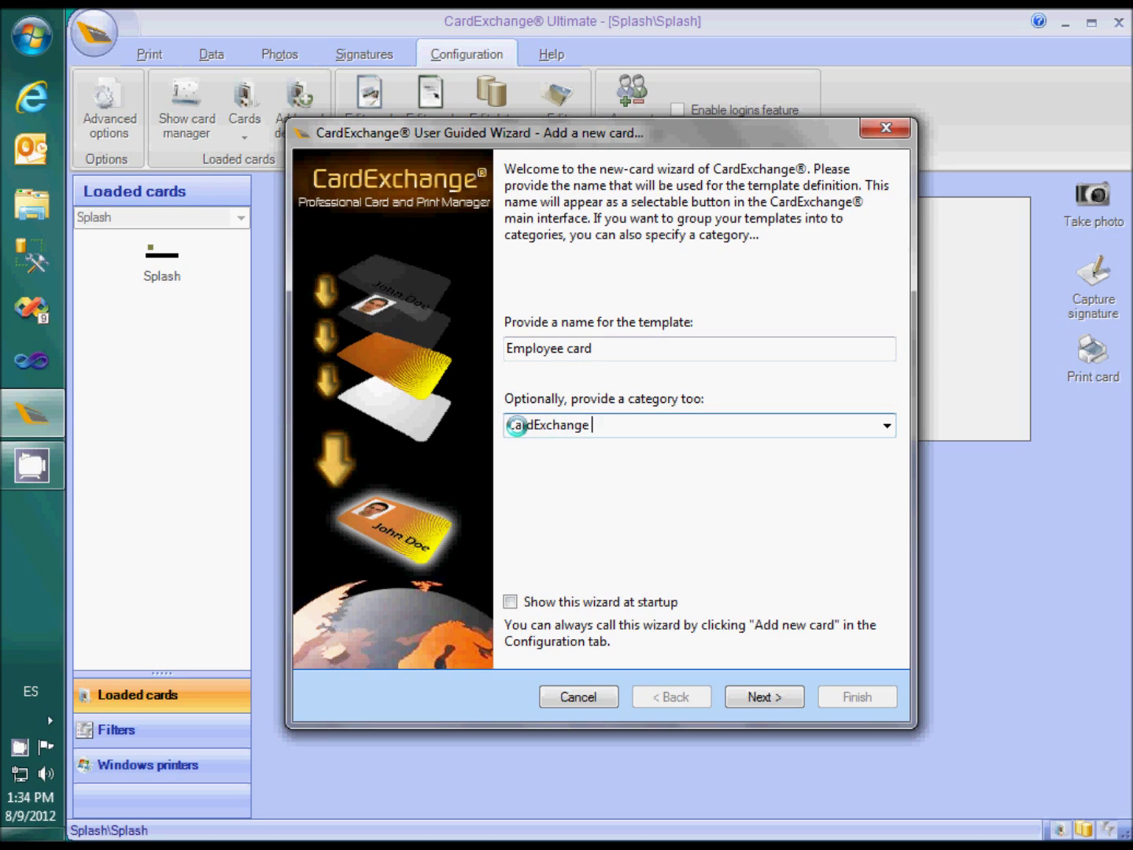
text( samples)
click(760, 696)
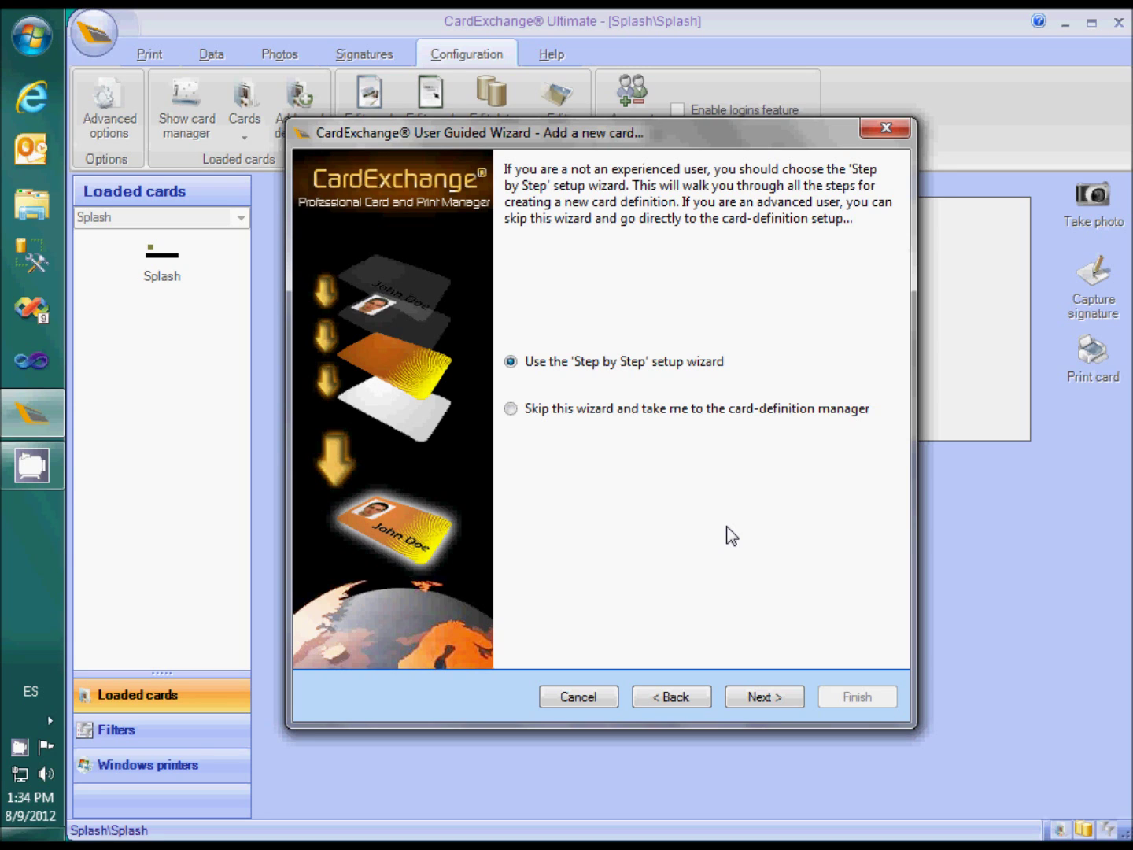
- Make the card double-sided, choose an MS Excel database, and add a new database connection
click(754, 699)
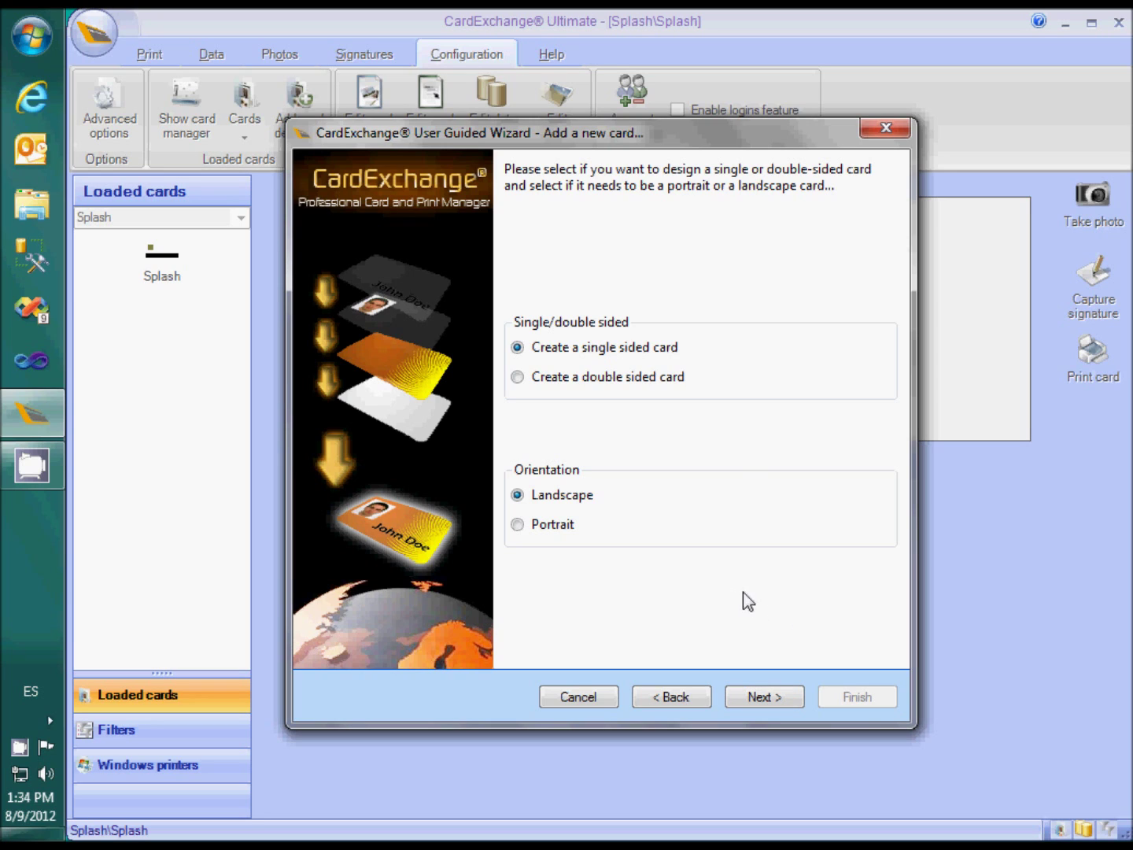
click(517, 378)
click(761, 701)
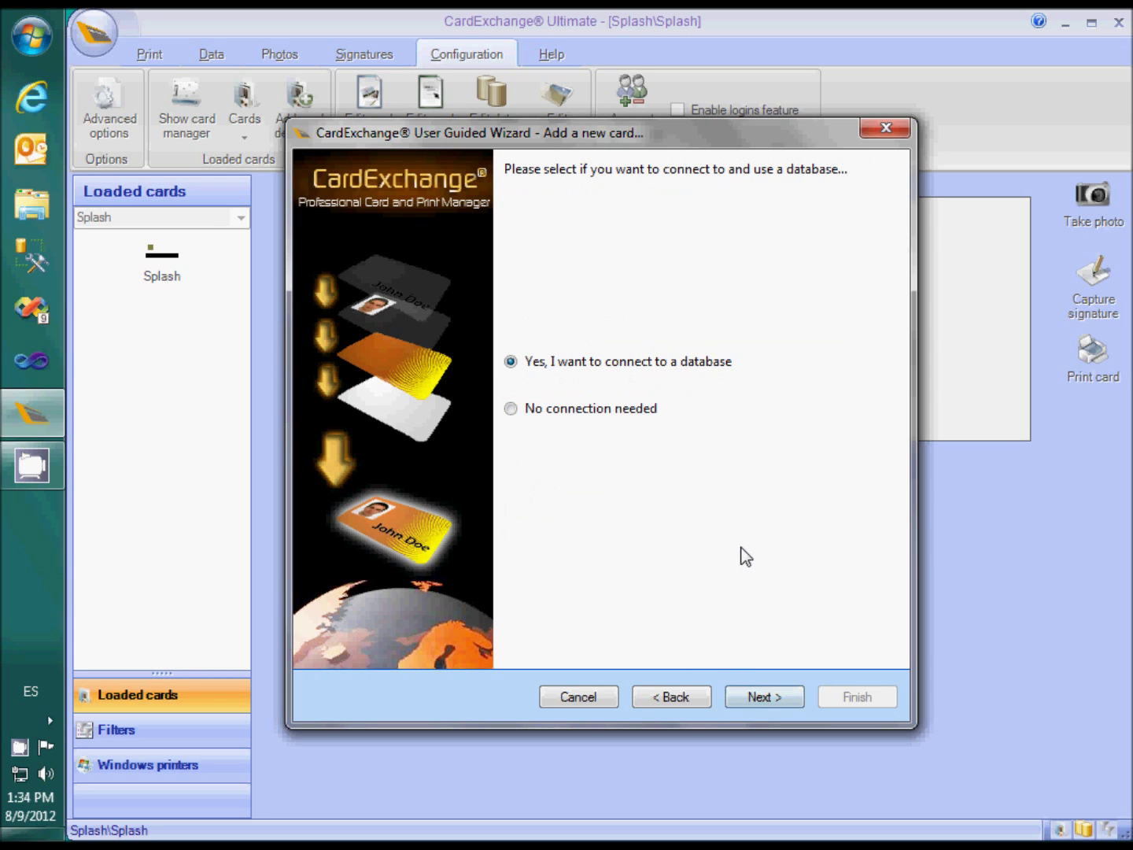
click(768, 700)
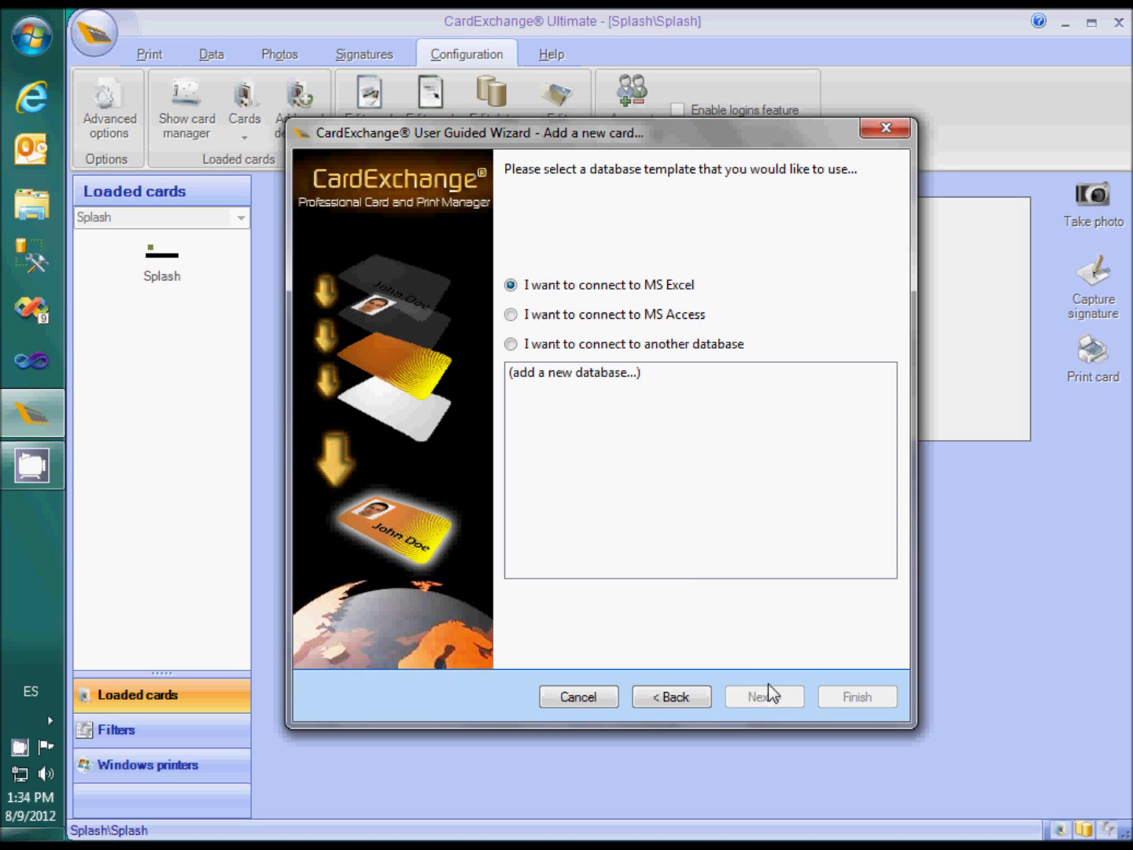
double_click(594, 372)
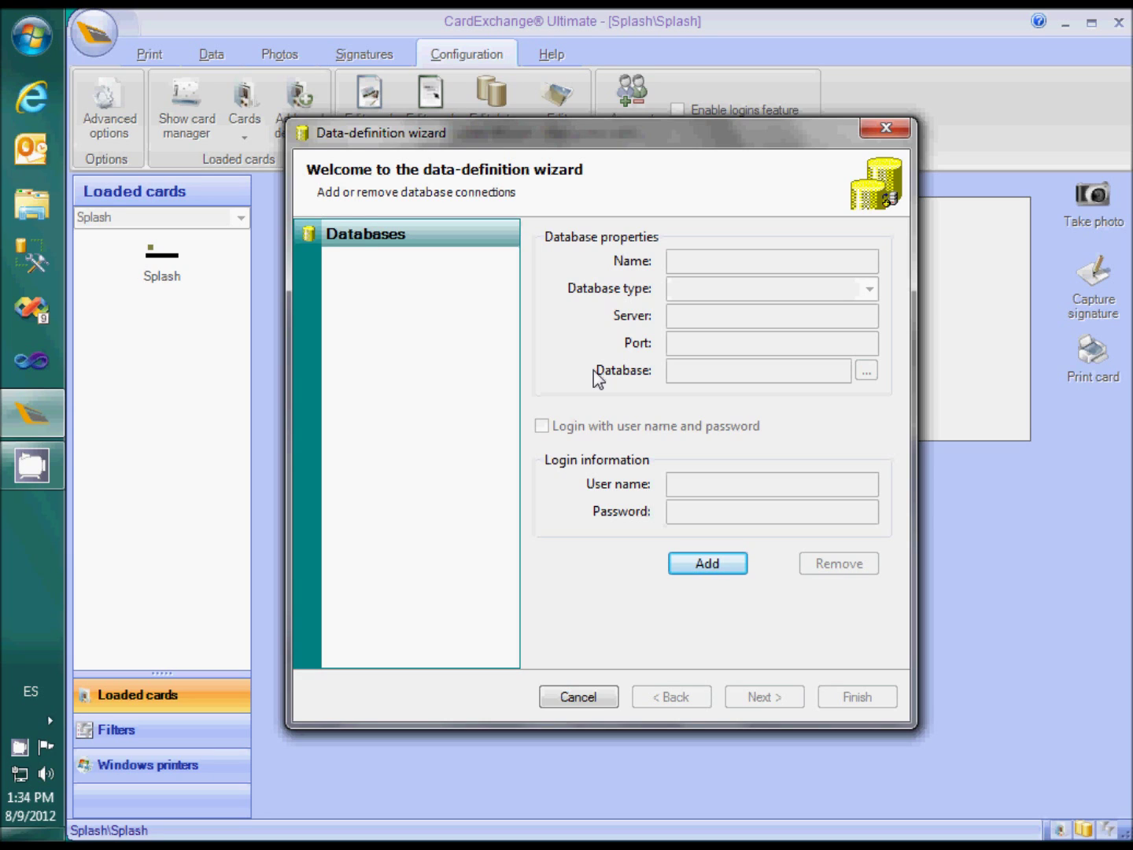
- Create the Employee database connection, type Excel 2007 (.xlsx), using the file Employees.xlsx
click(706, 565)
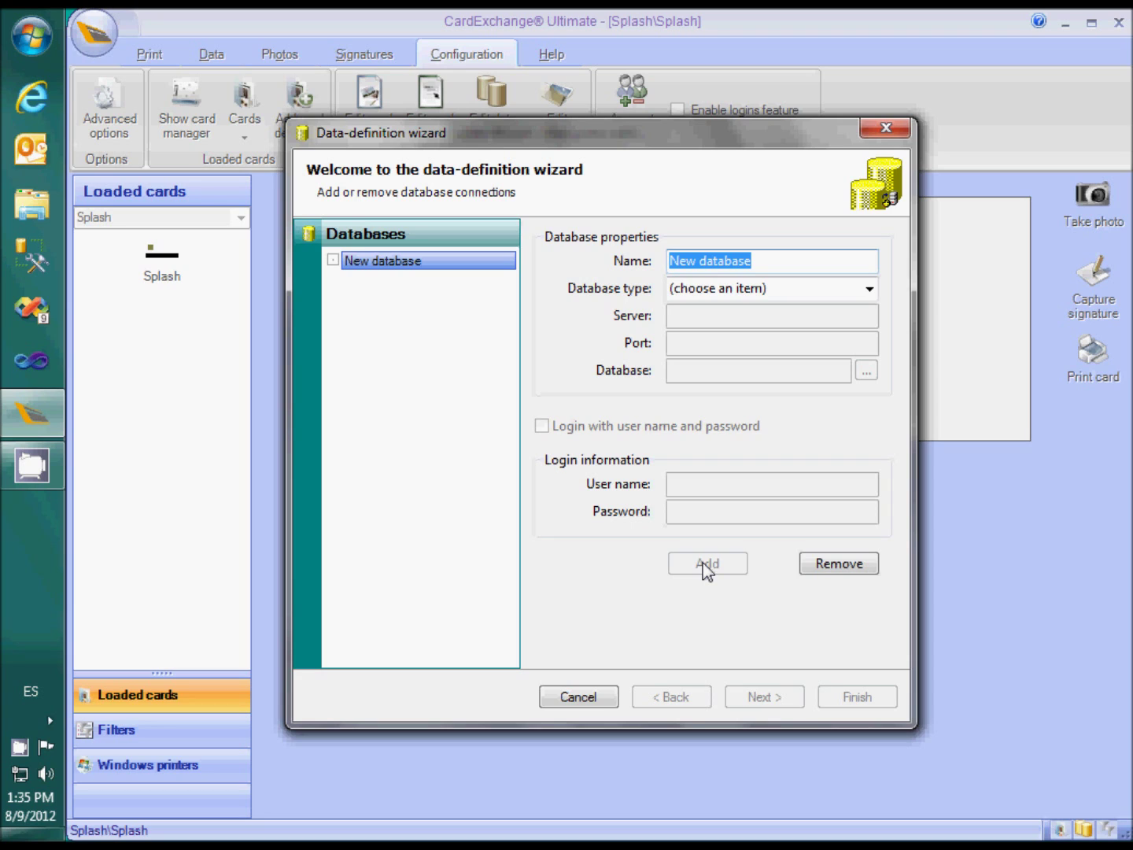
text(Empl)
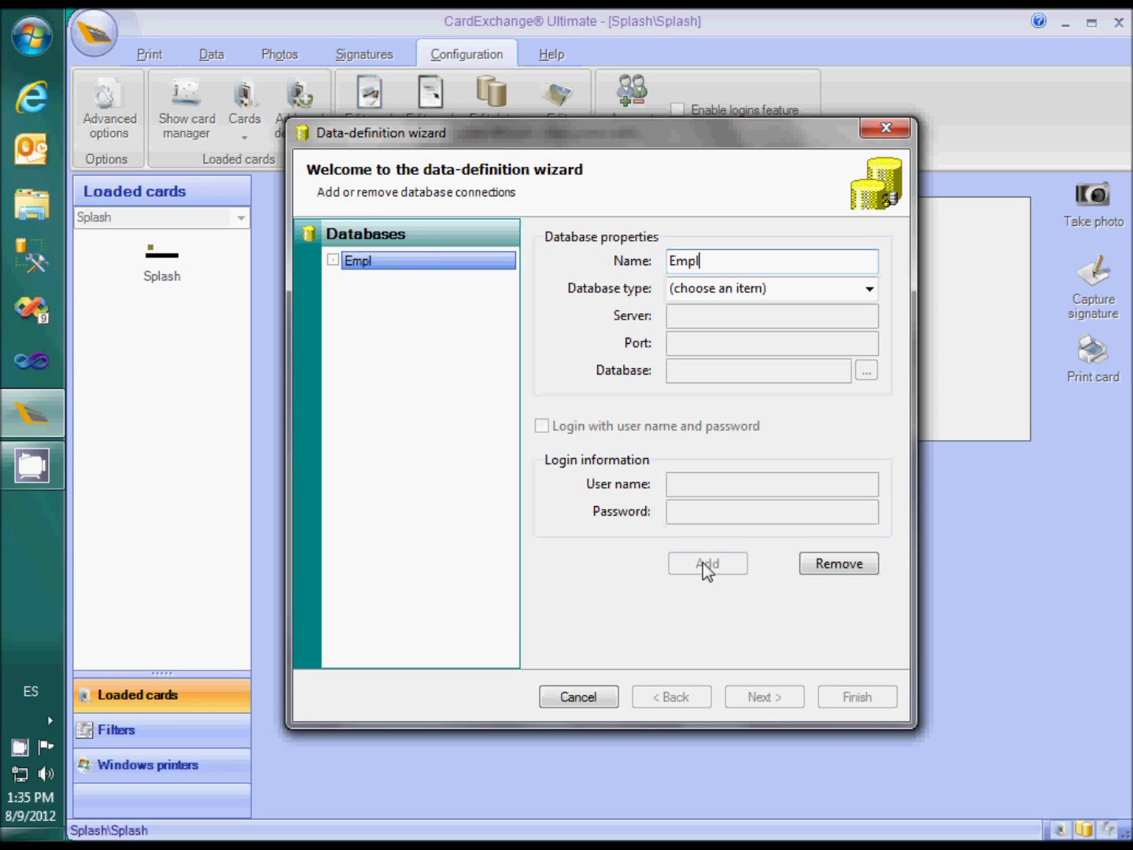
text(oyee databas)
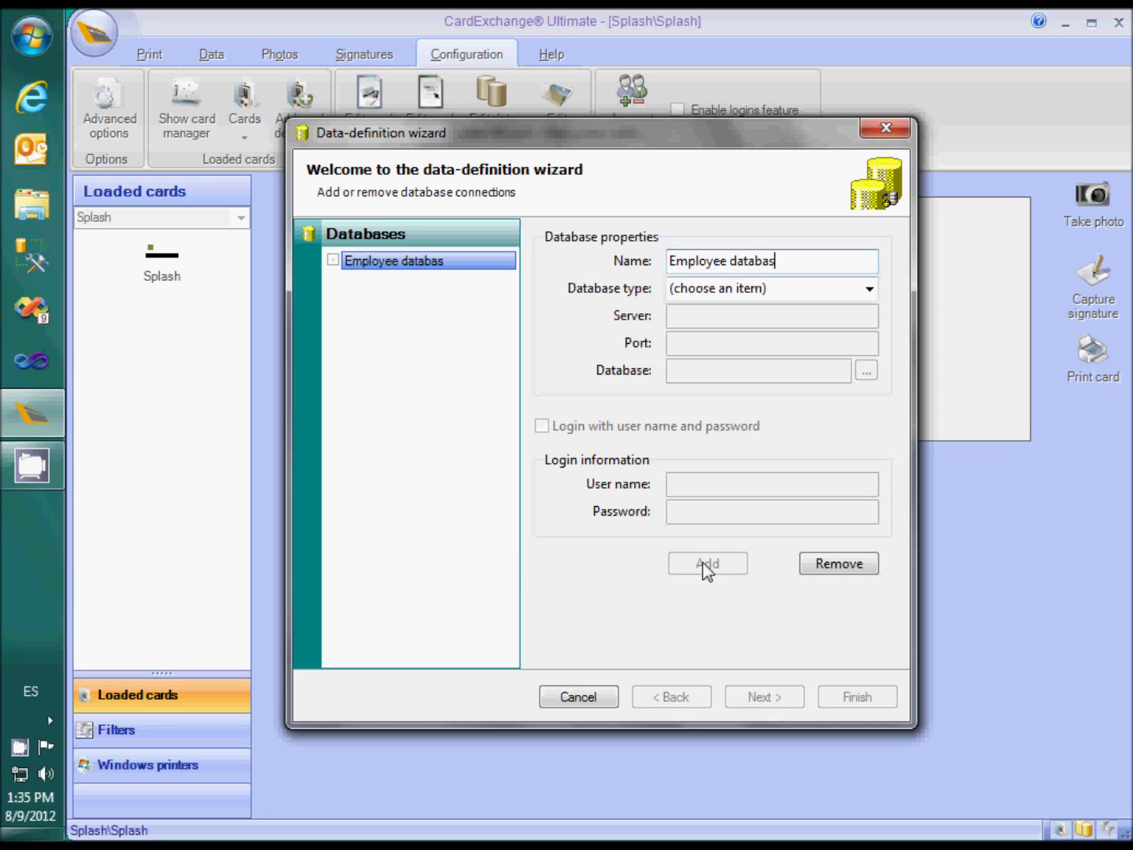
text(e)
click(870, 291)
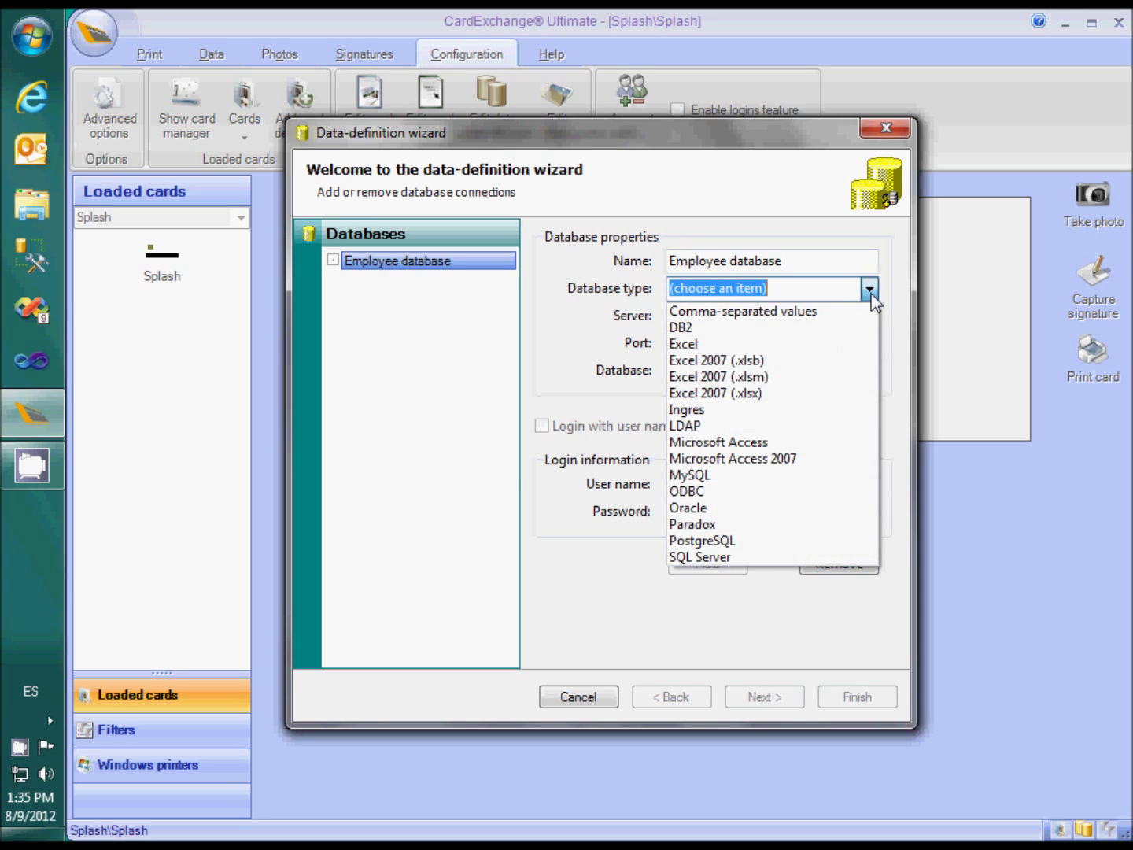
click(786, 393)
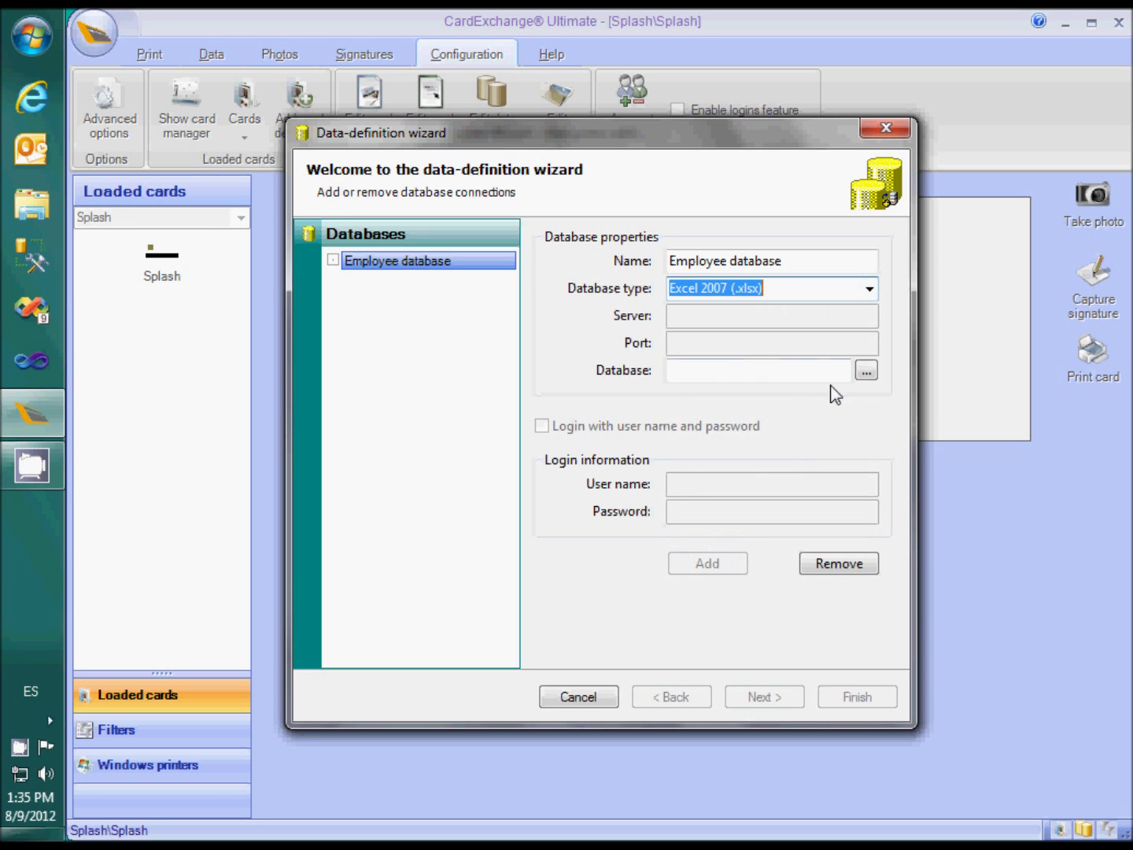
click(866, 368)
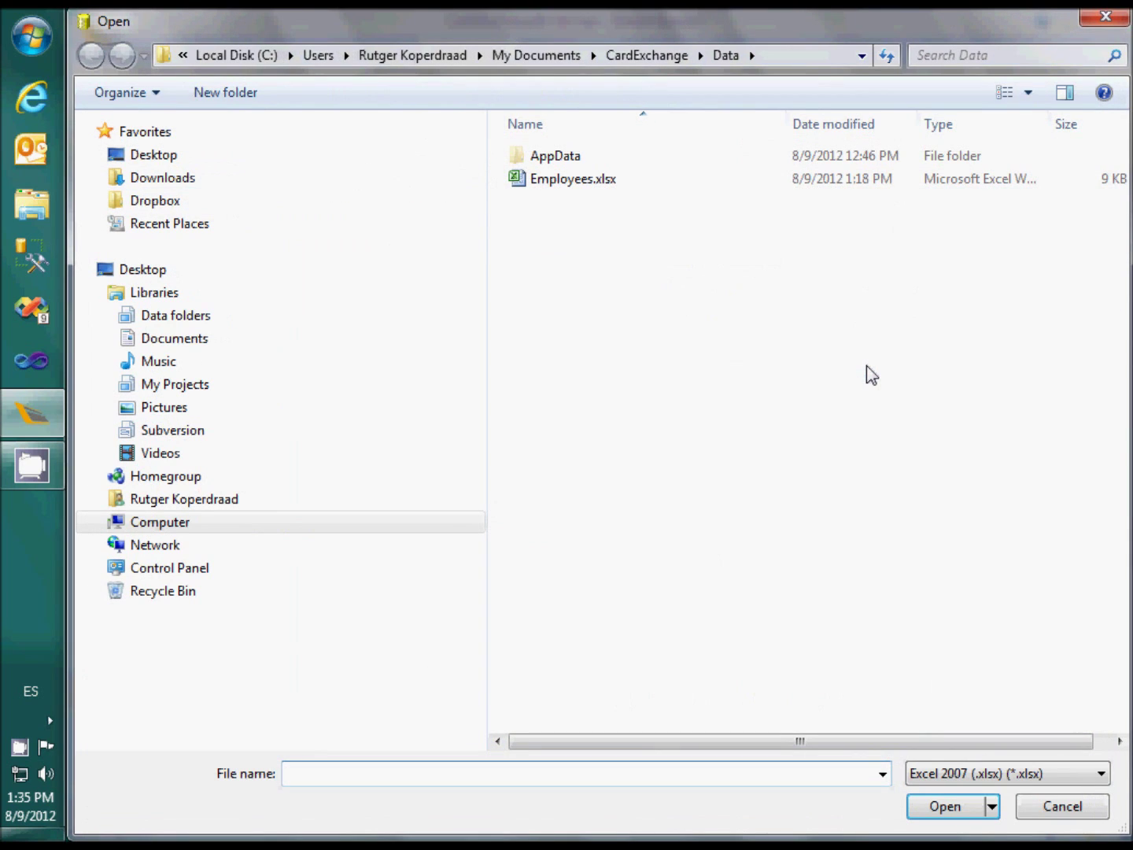
click(548, 181)
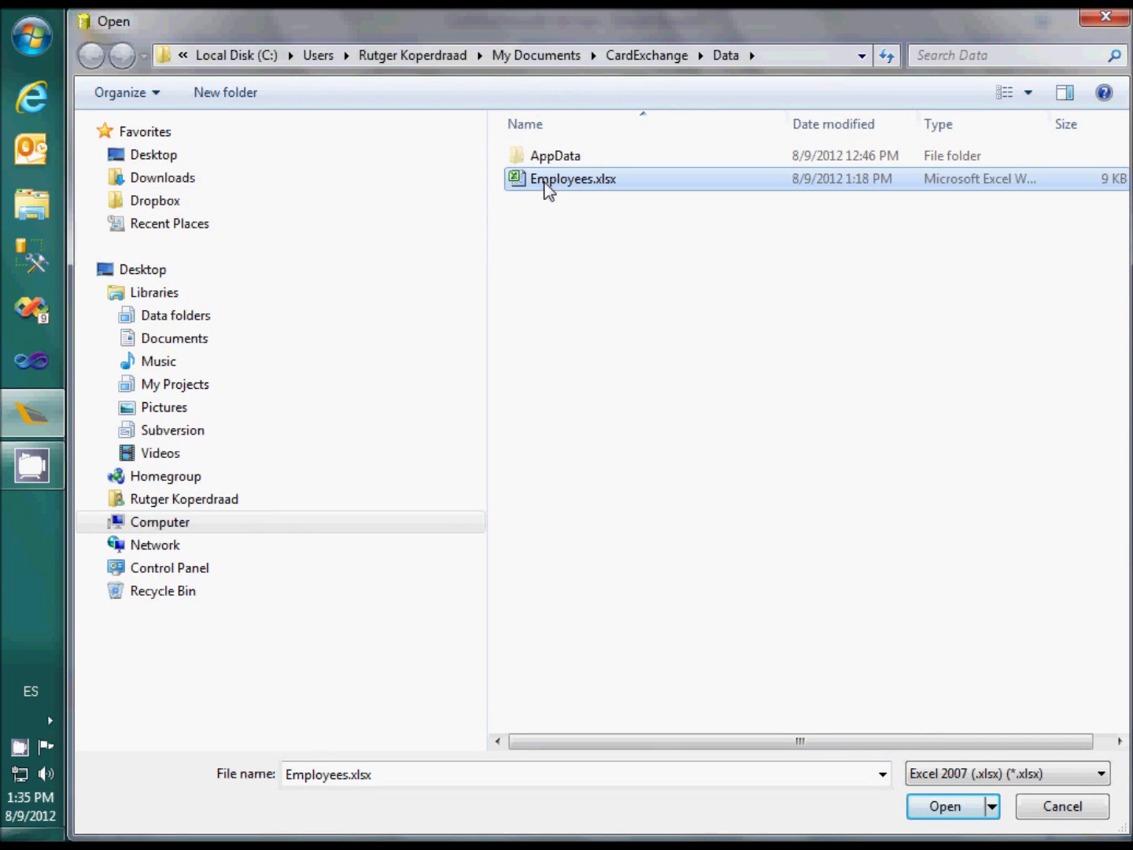
double_click(549, 188)
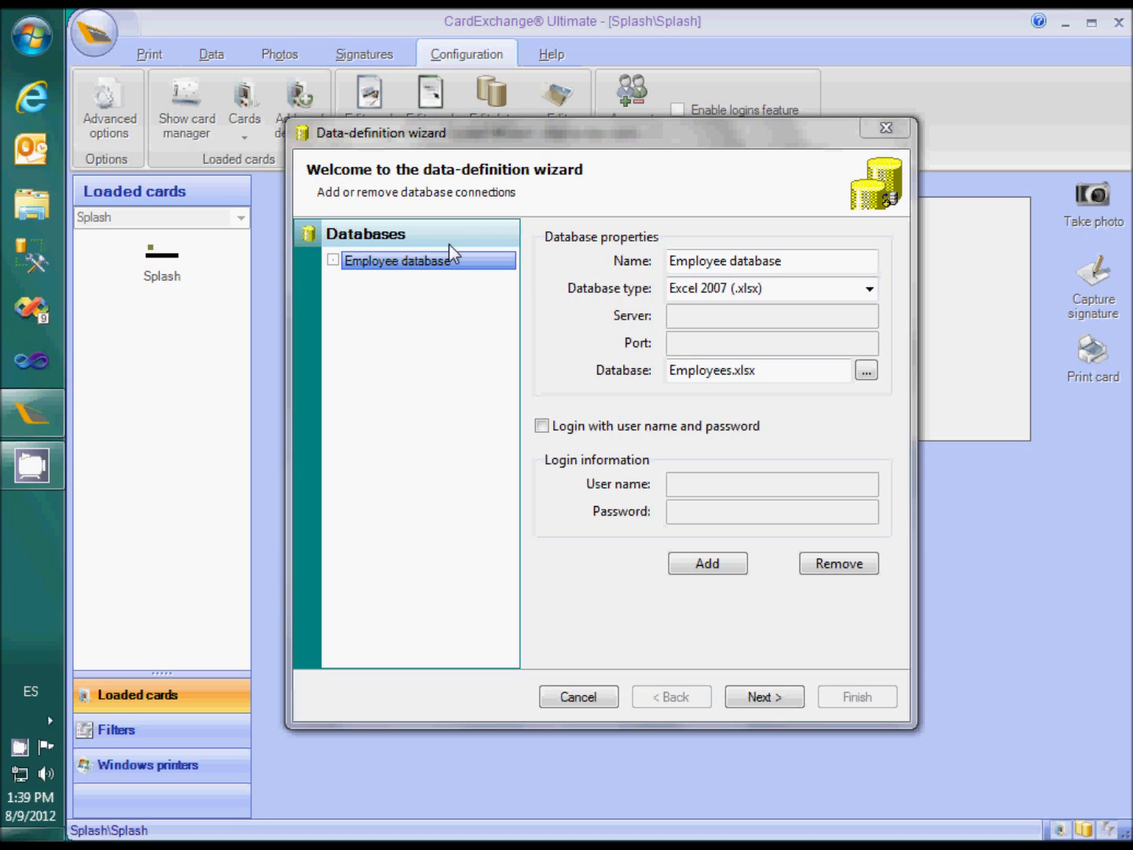
click(775, 696)
- Enable reading data items from the Employees$ view with ID as primary key
click(775, 696)
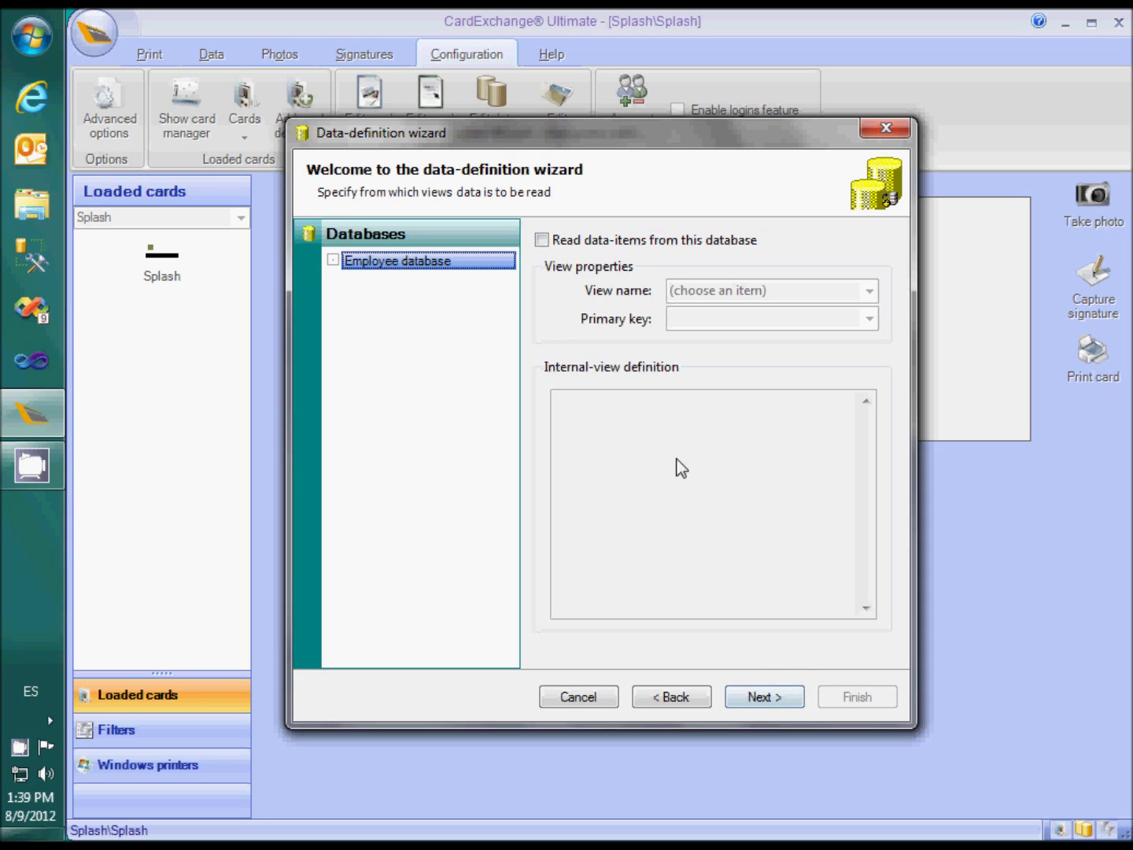
click(637, 247)
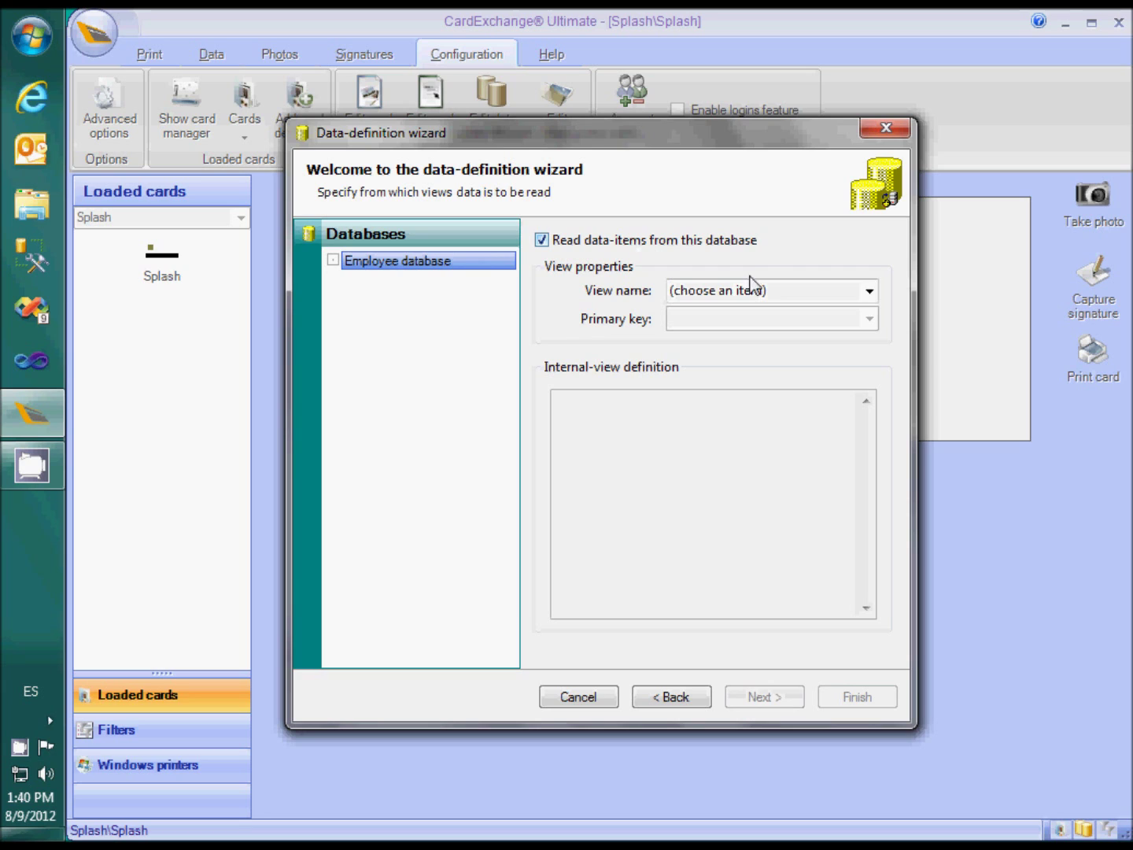
click(869, 291)
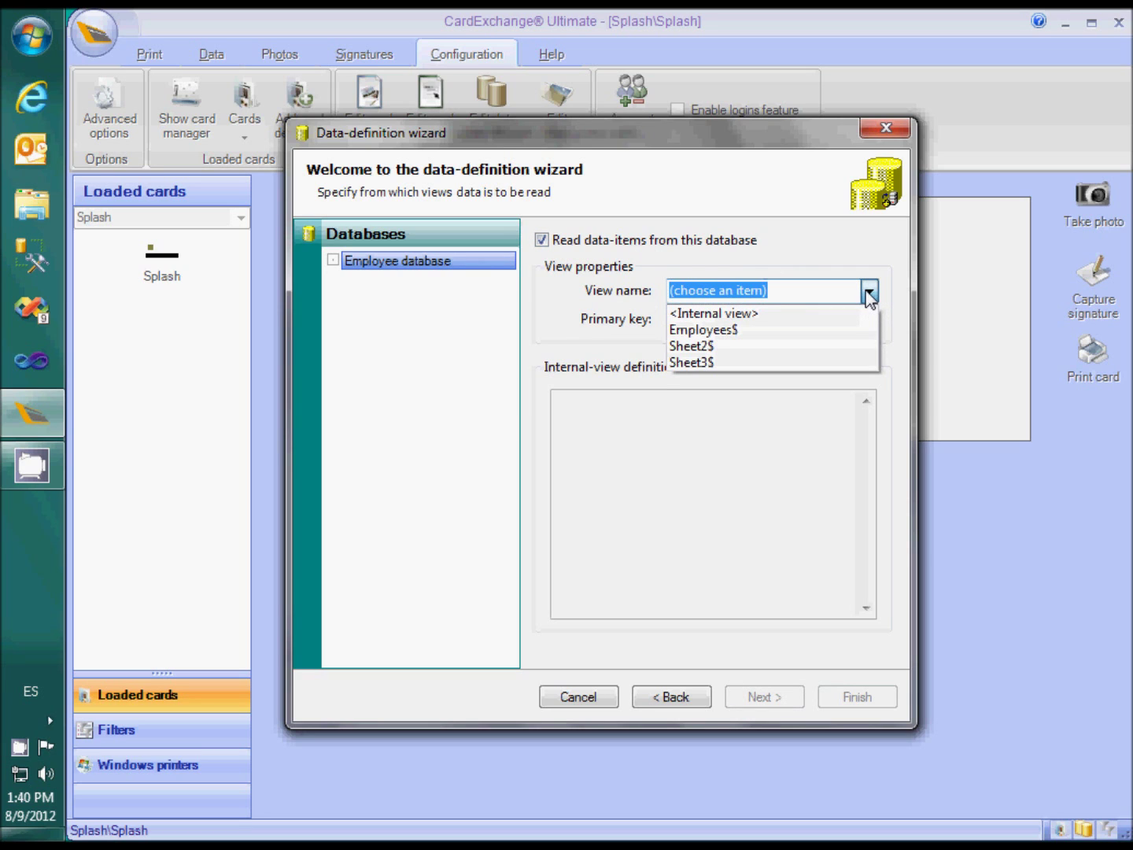
click(819, 330)
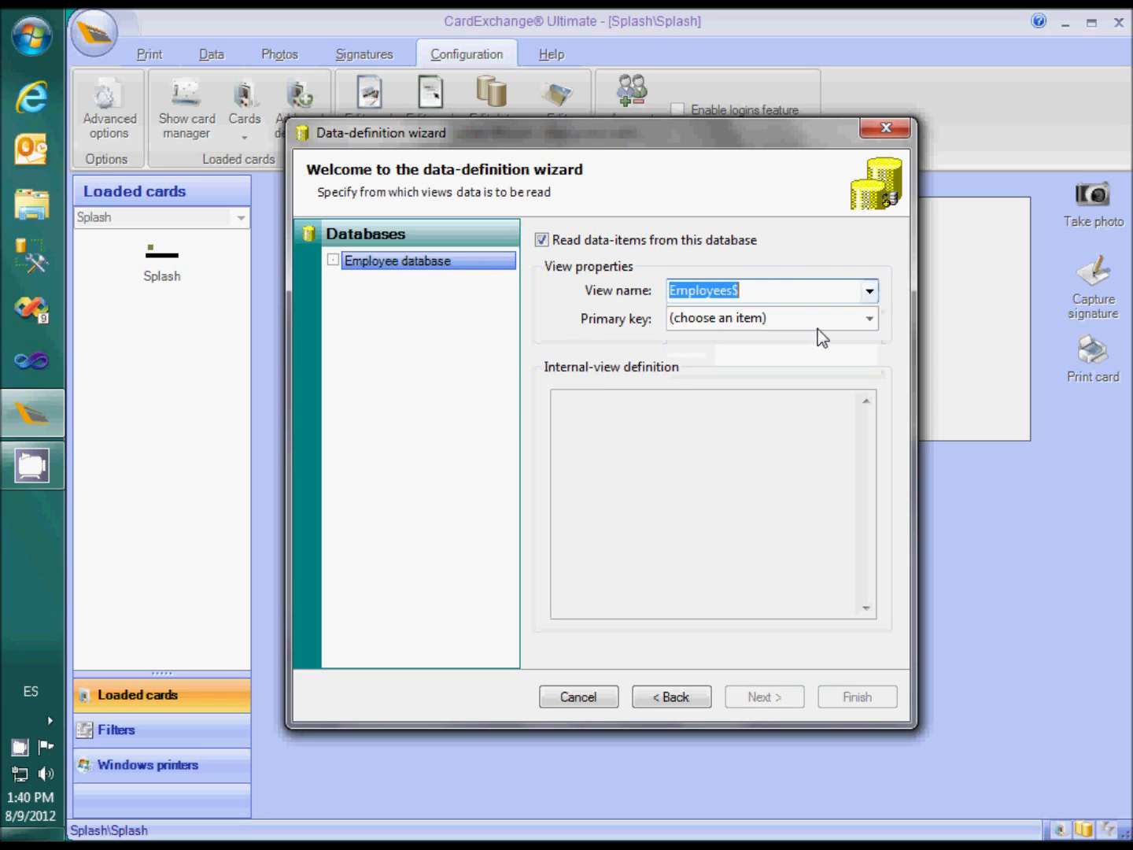
click(870, 318)
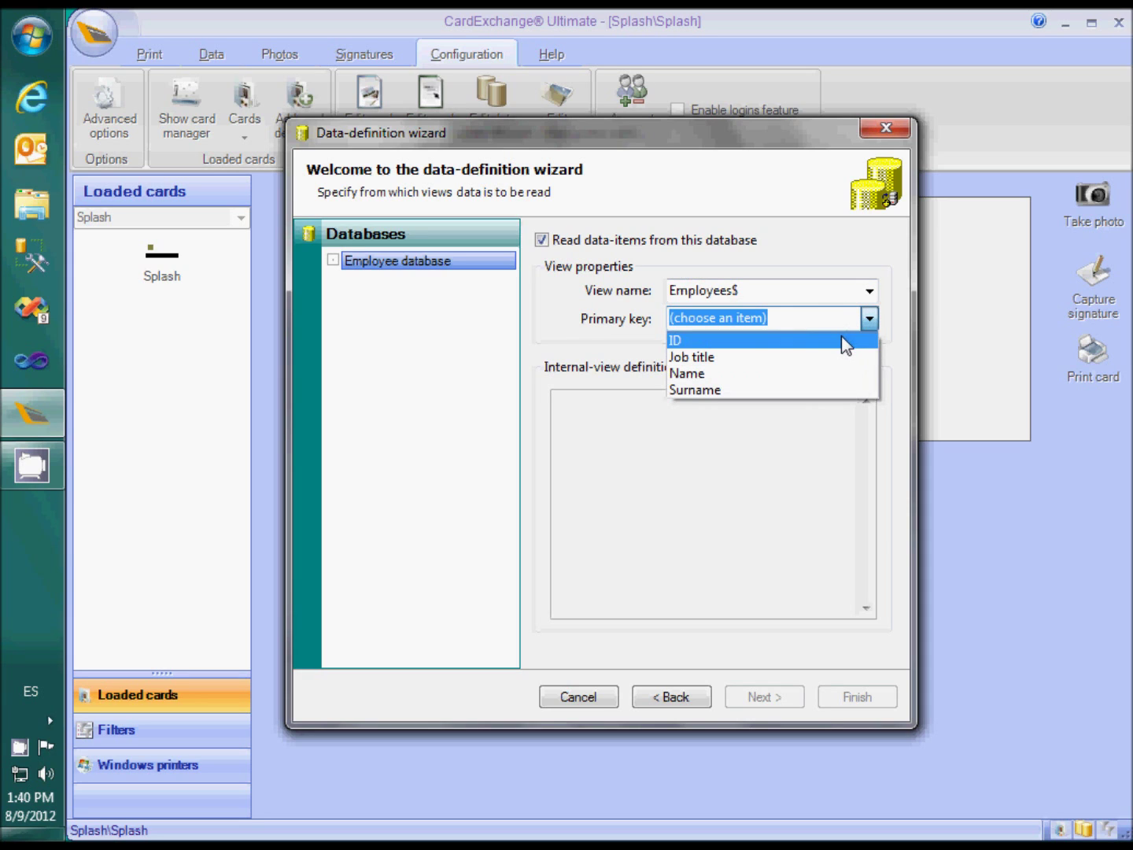
click(841, 338)
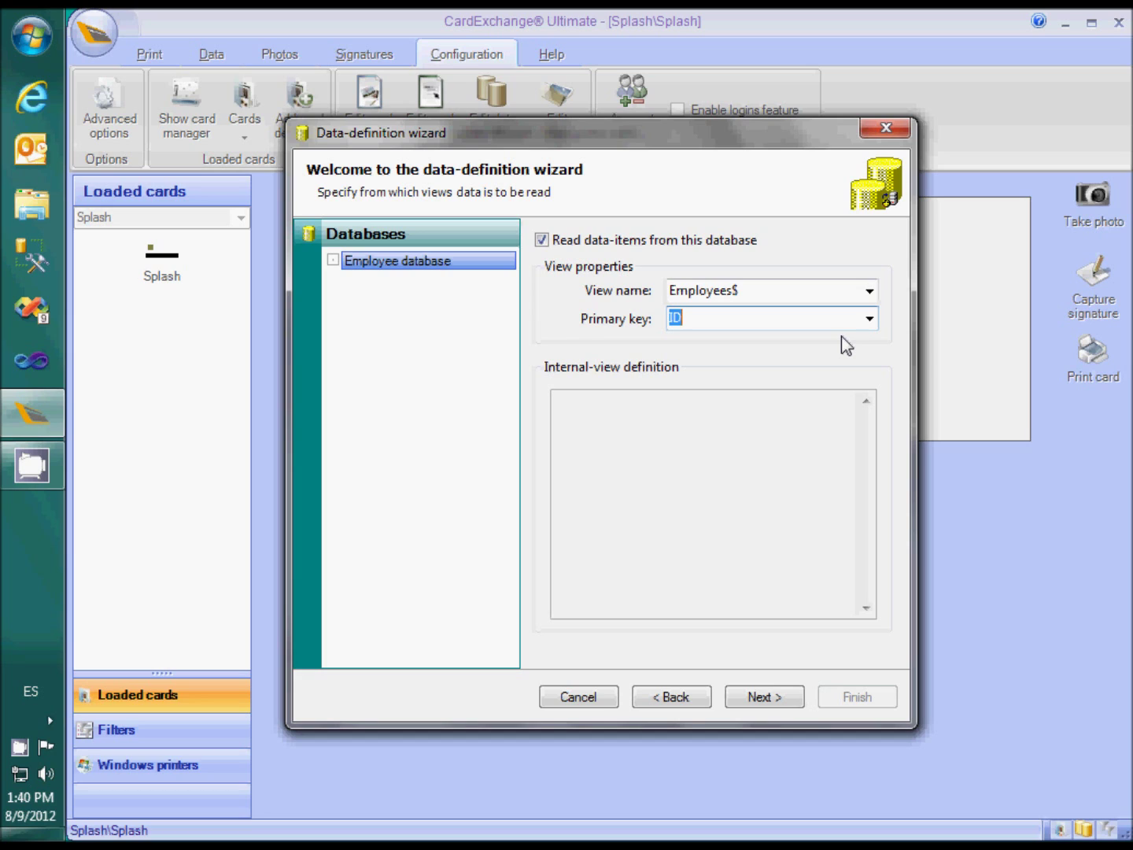
- Map last name to Surname, first name to Name, personal number to ID, and untick personal number
click(781, 696)
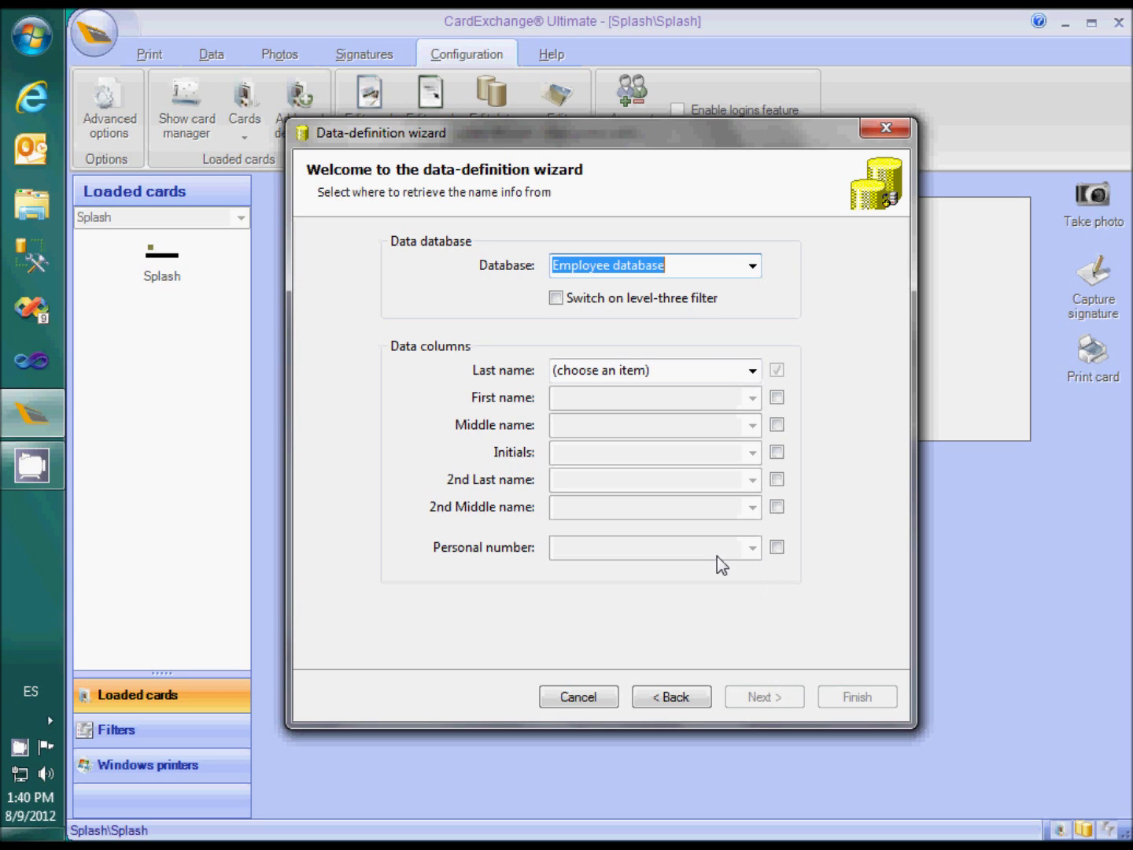
click(751, 370)
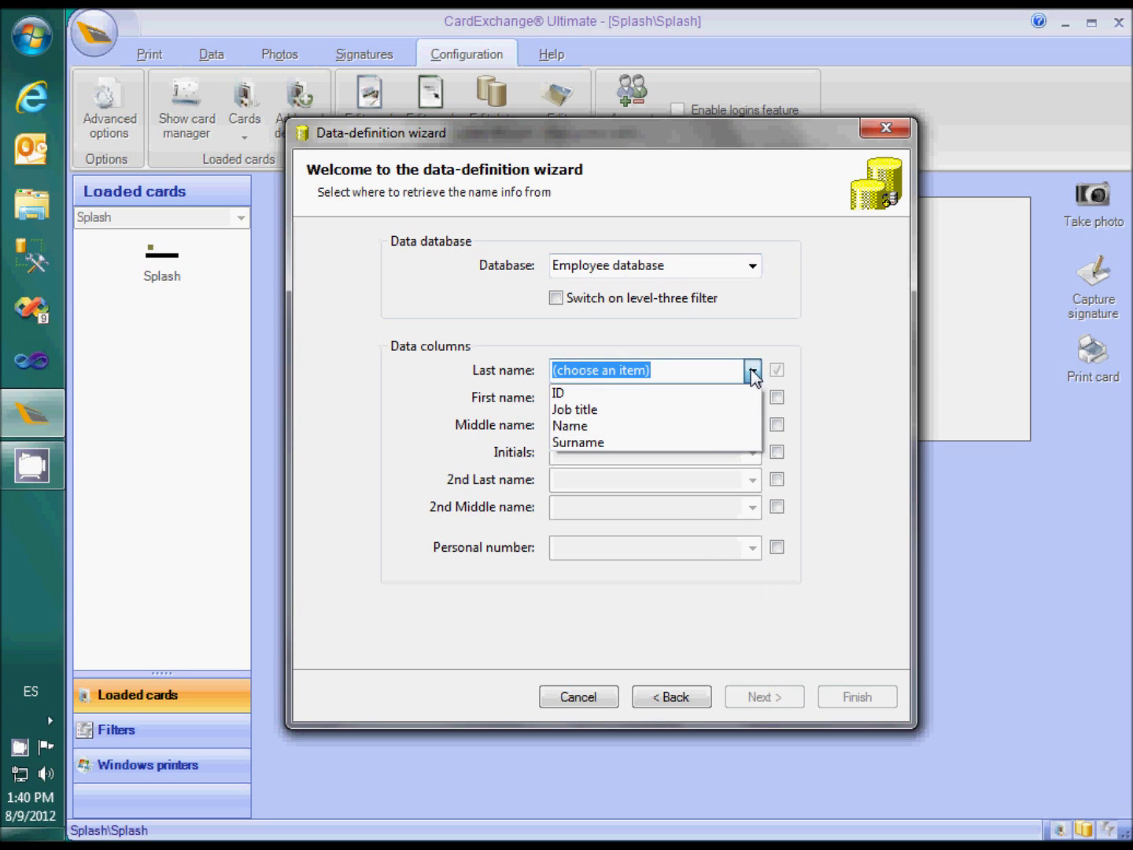
click(748, 442)
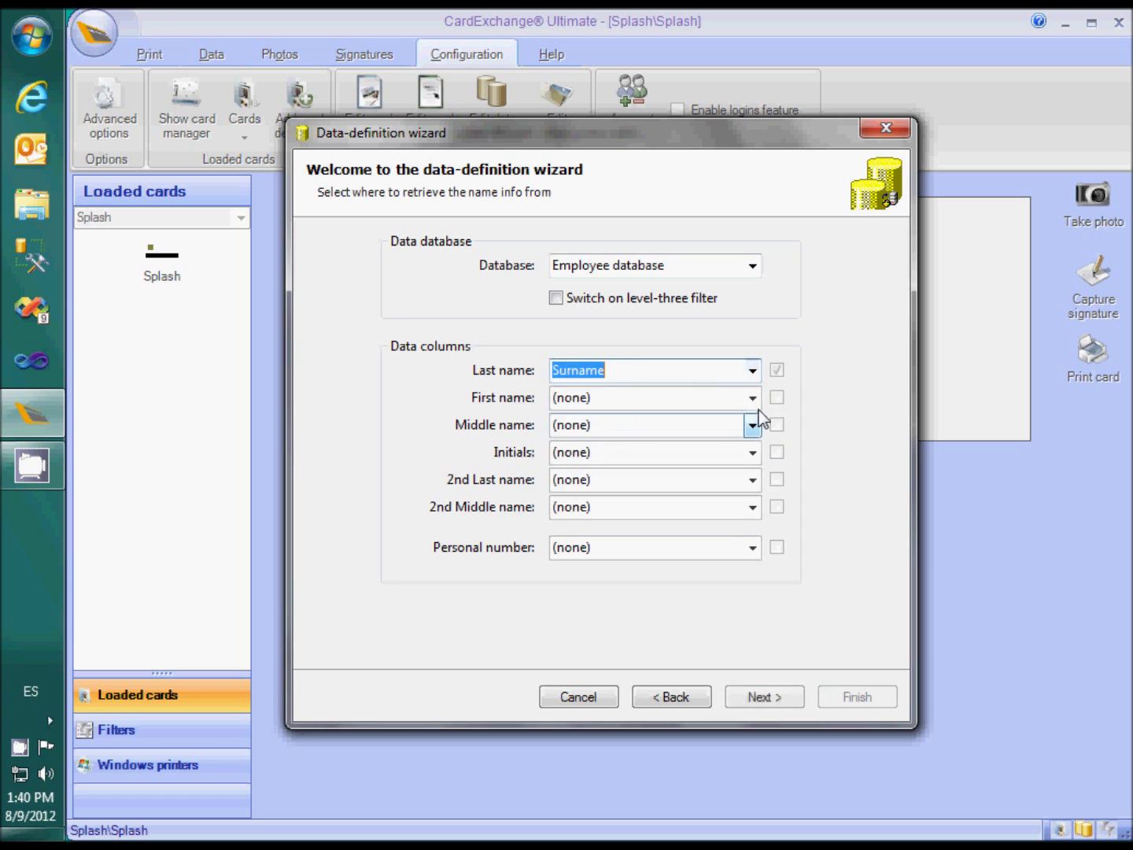
click(753, 398)
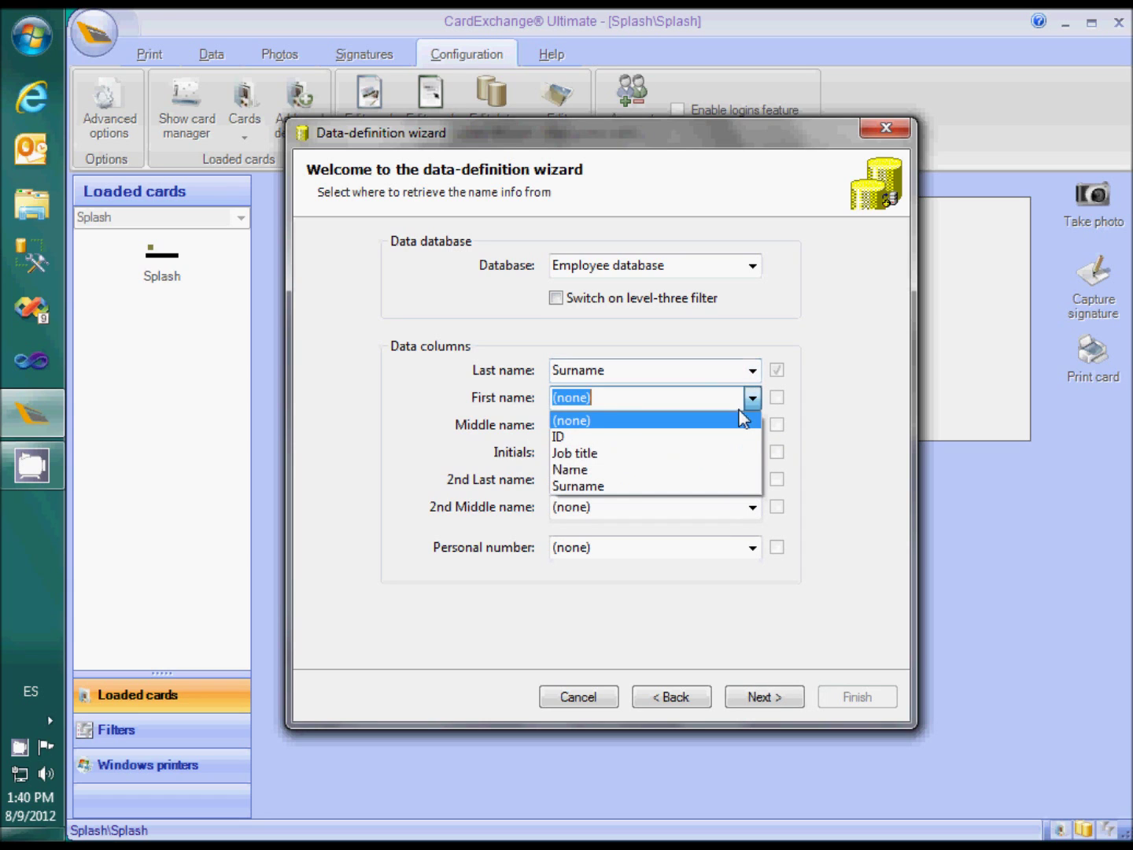
click(731, 471)
click(752, 547)
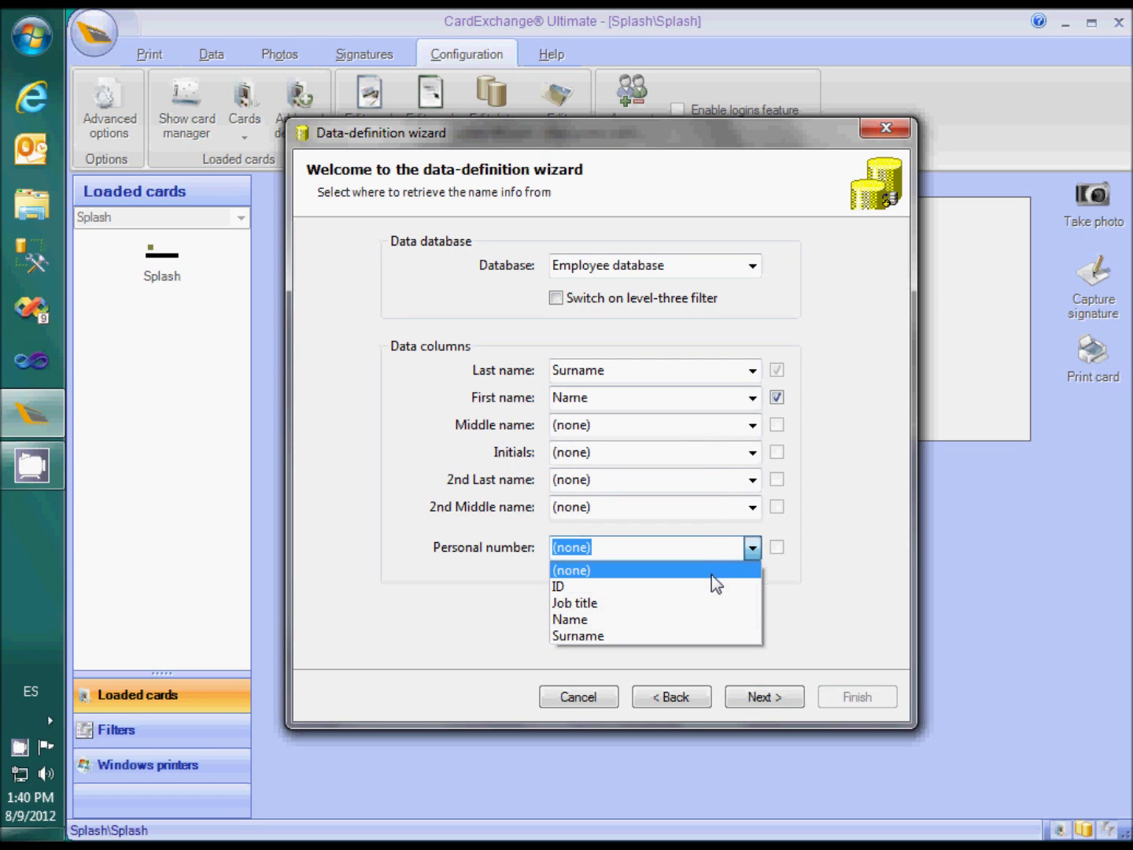
click(709, 586)
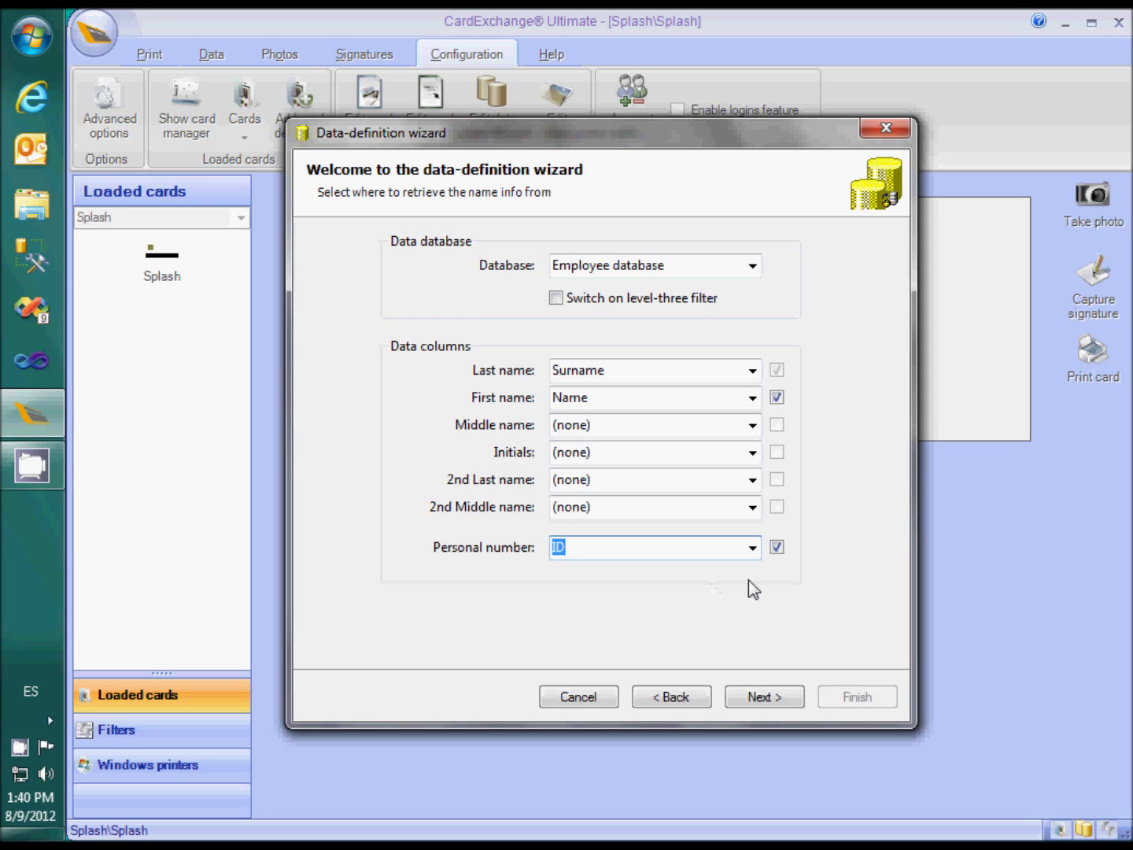
click(778, 548)
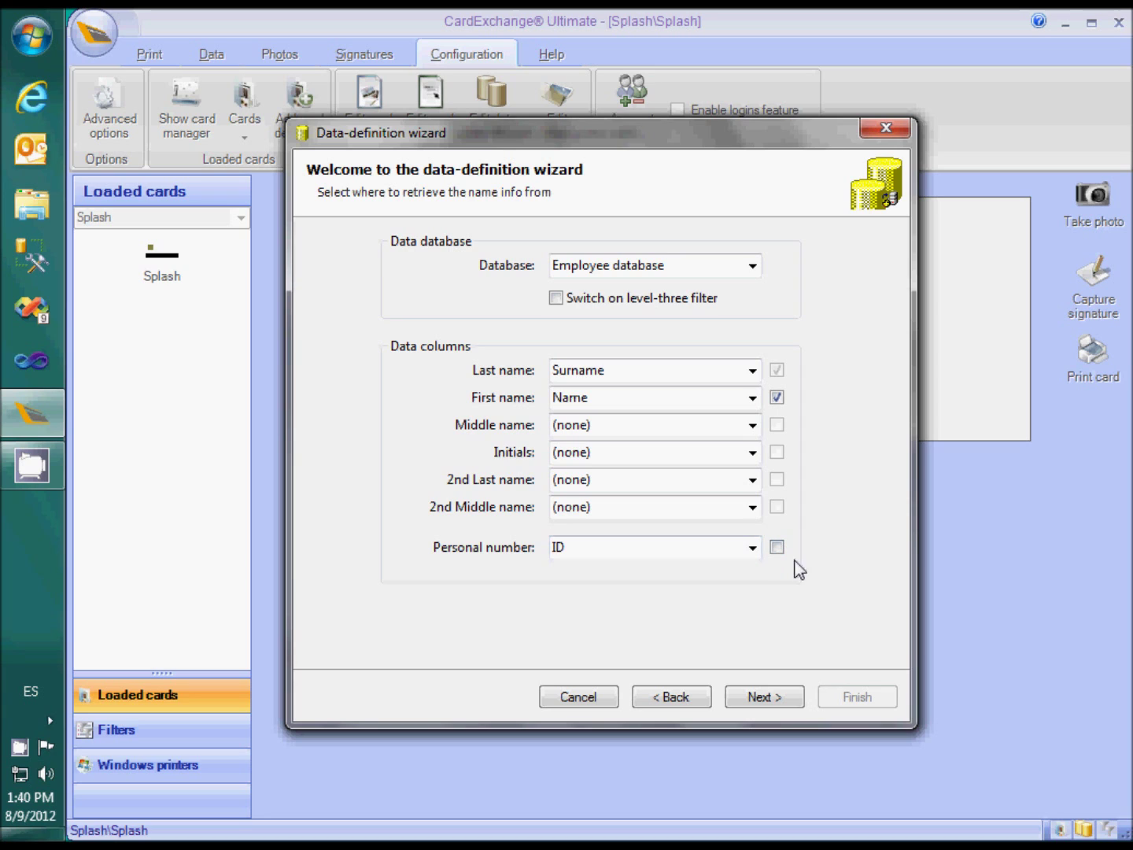
click(773, 697)
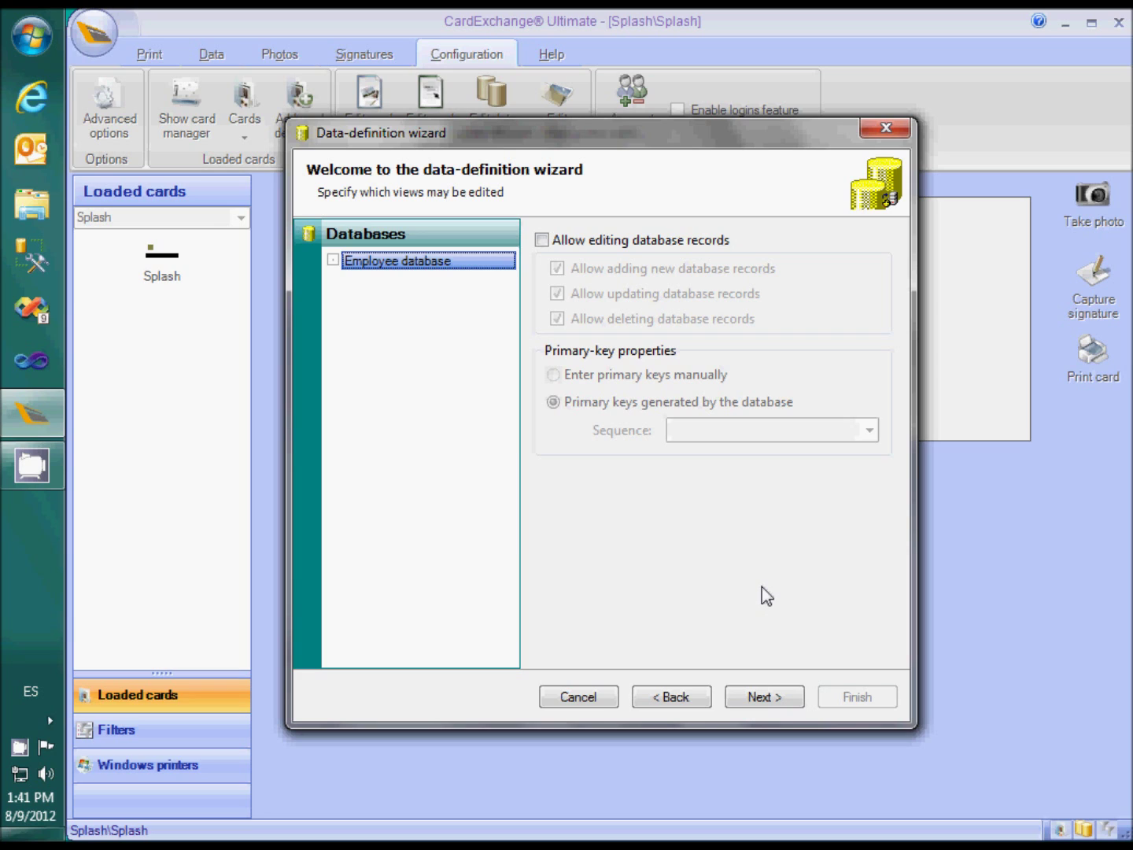
- Allow editing but not deleting database records, then finish the data definition
click(607, 240)
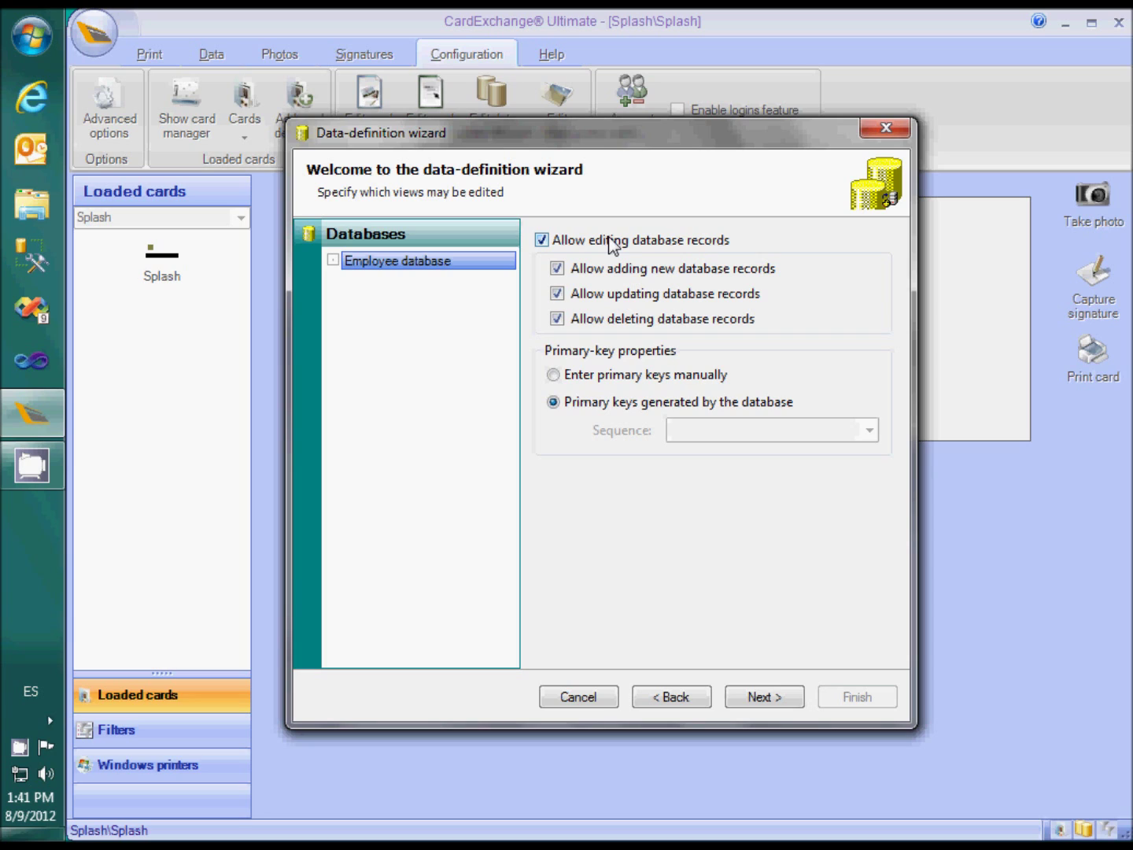
click(591, 325)
click(767, 698)
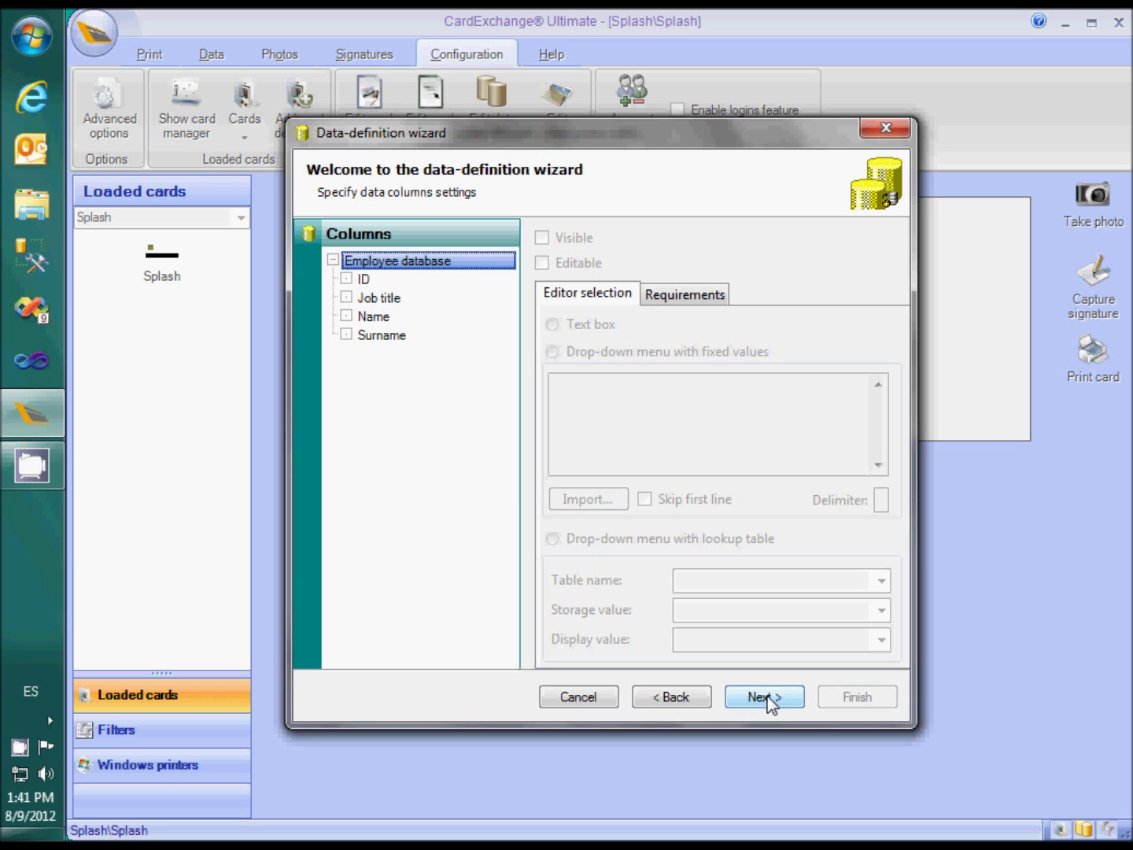
click(767, 698)
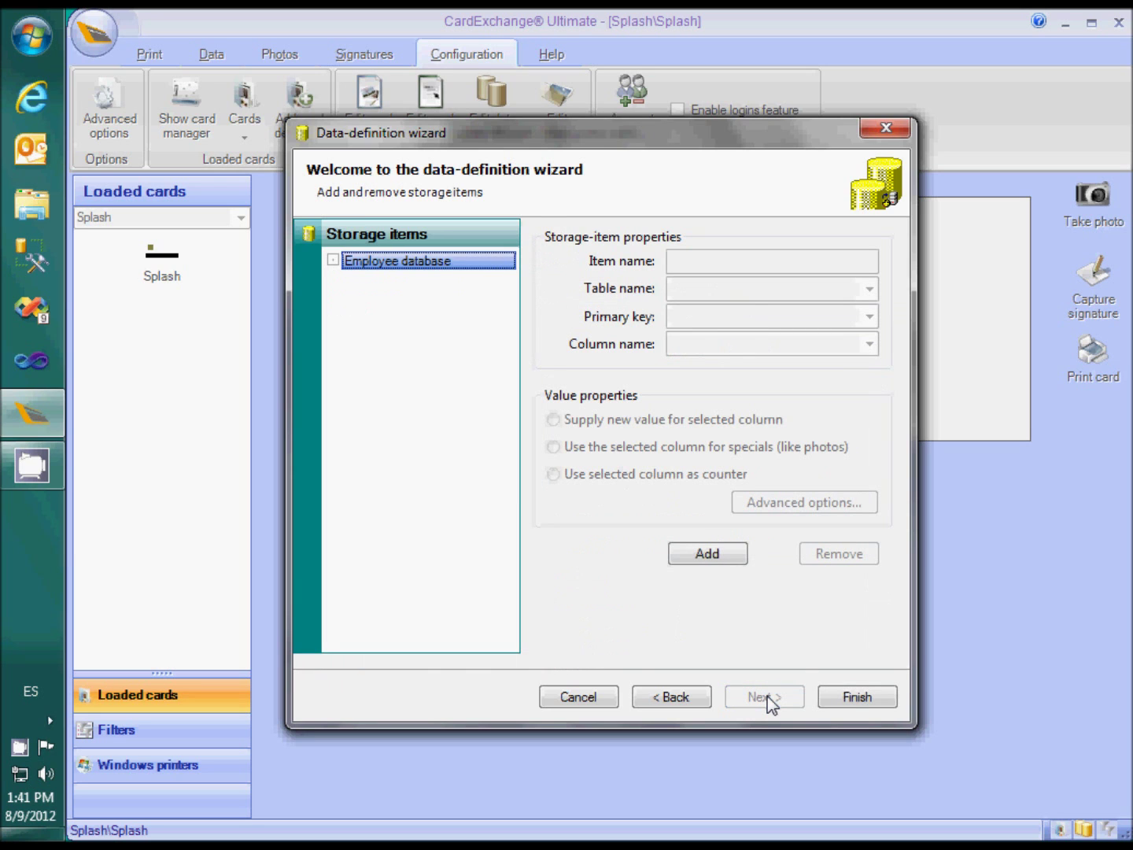
click(855, 696)
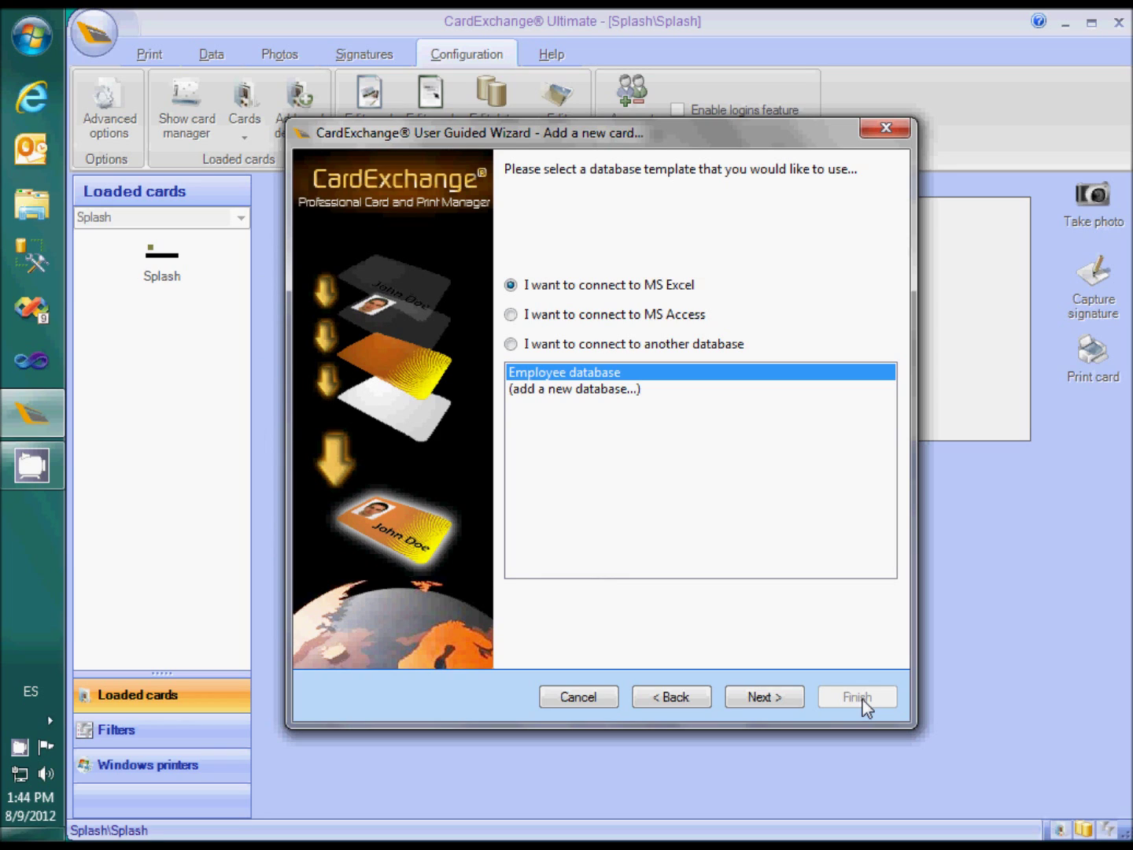
- Add the Job title column and a photo field to the Employee card design
click(775, 698)
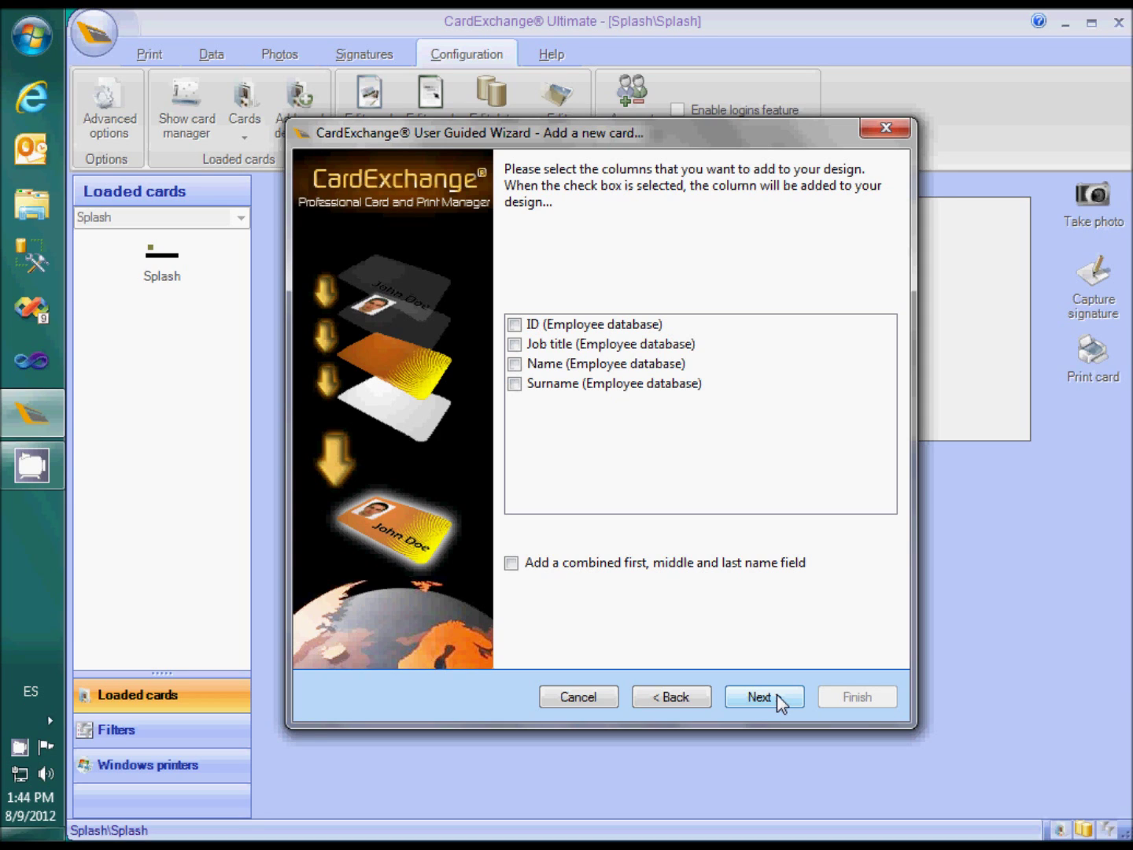
click(514, 345)
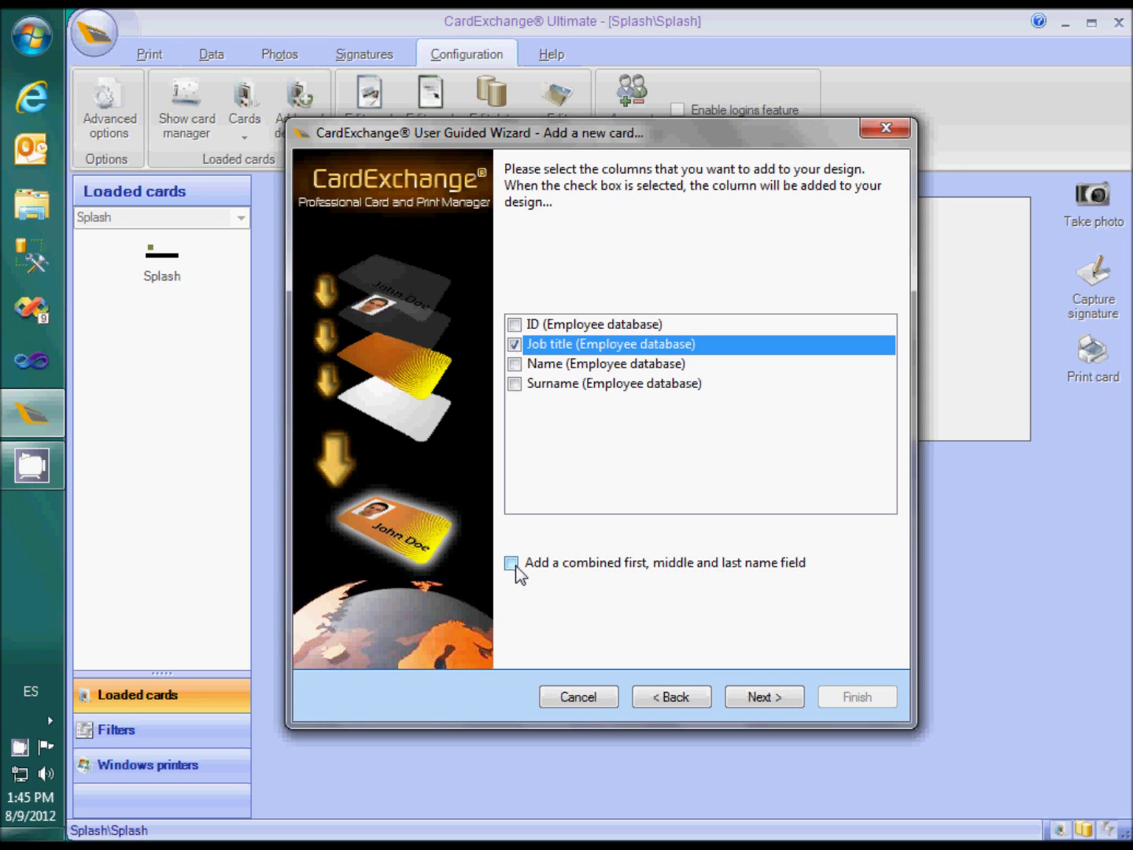
click(760, 698)
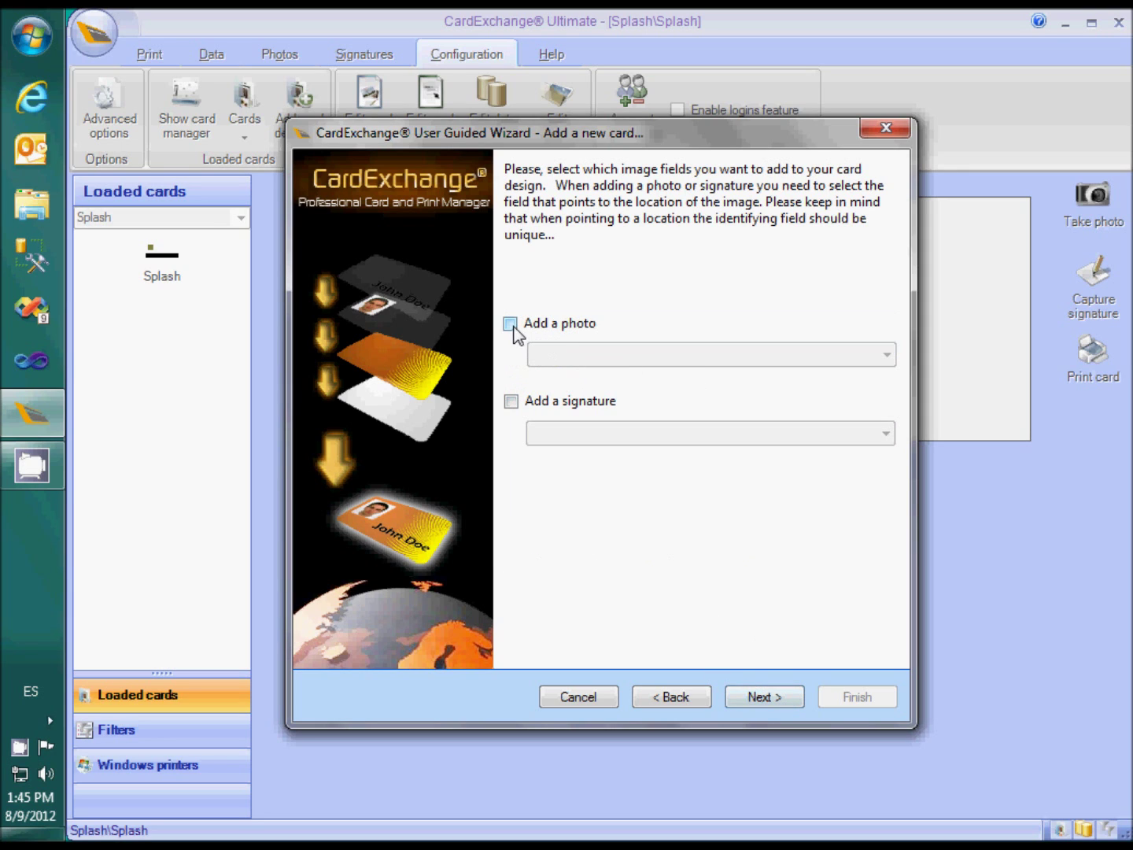
click(511, 323)
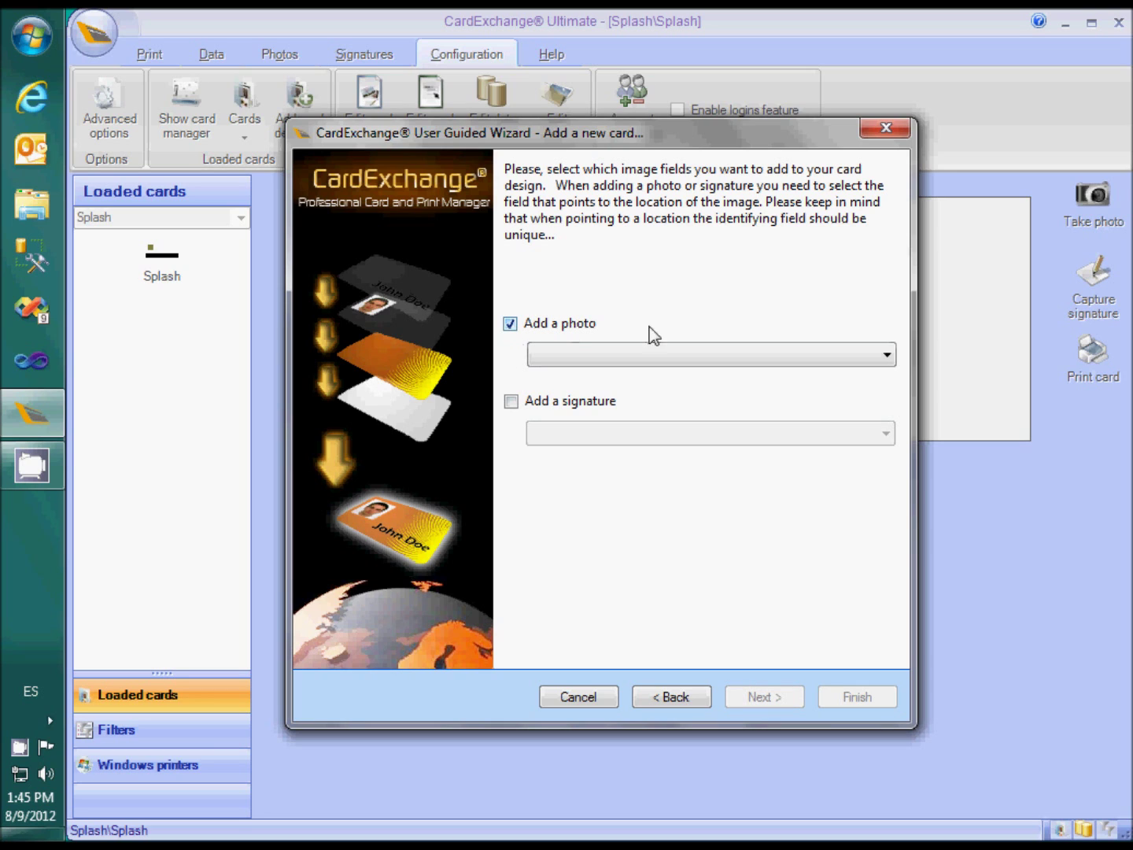
- Add a photo to the card, located by the ID (Employee database) field
click(889, 359)
click(866, 377)
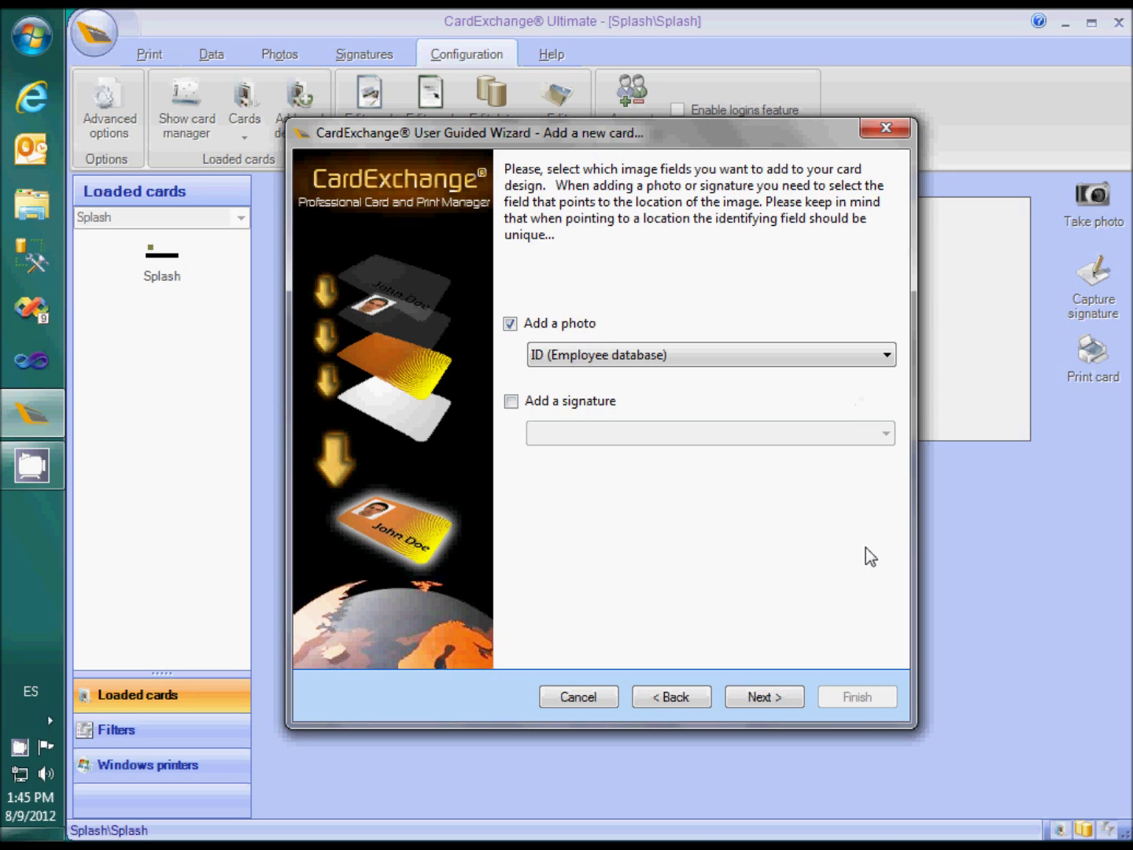
click(765, 696)
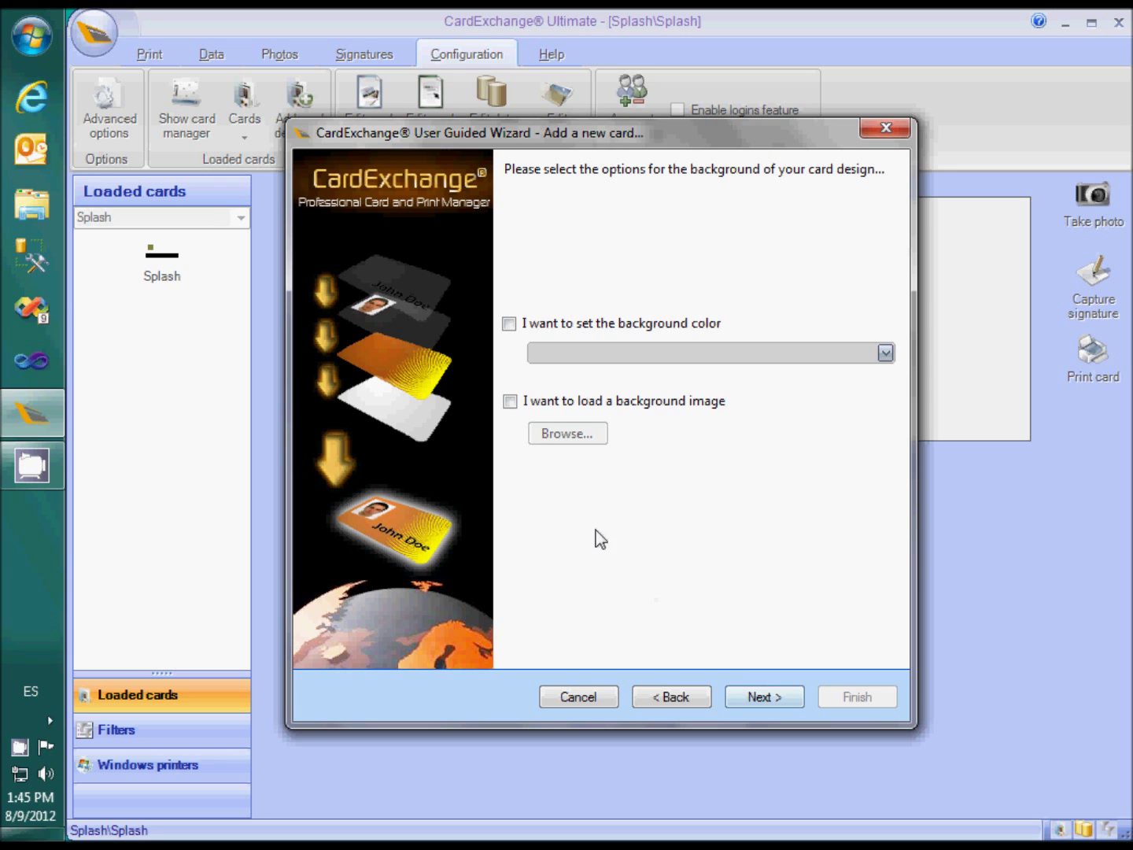
- Use Background.jpg as the card's background image
click(538, 403)
click(563, 434)
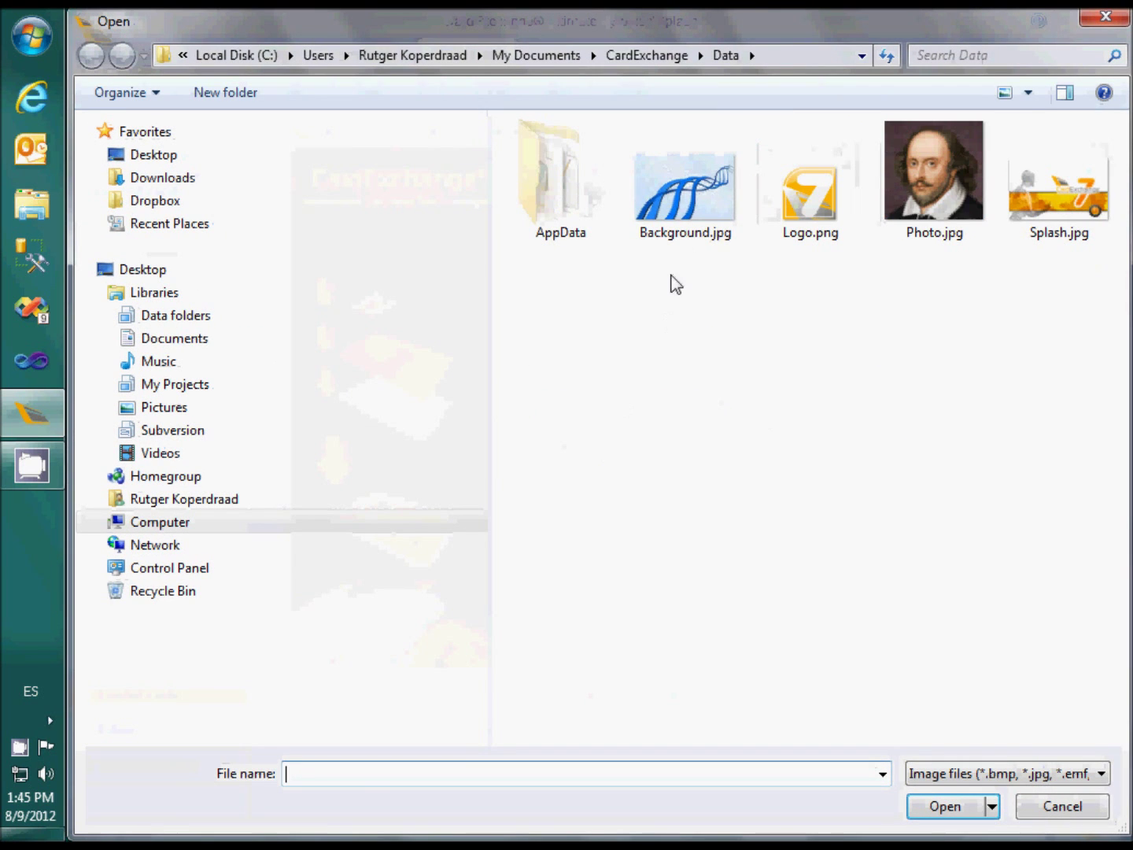
click(683, 221)
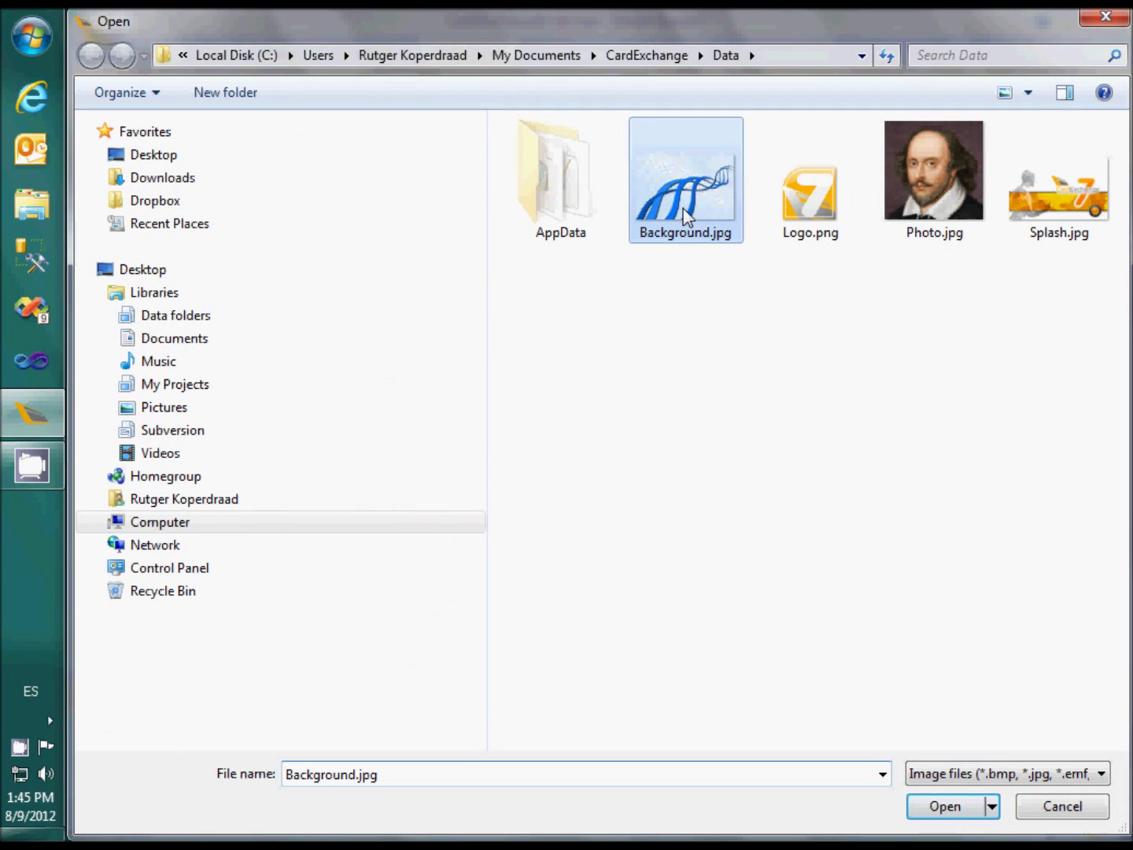
click(942, 810)
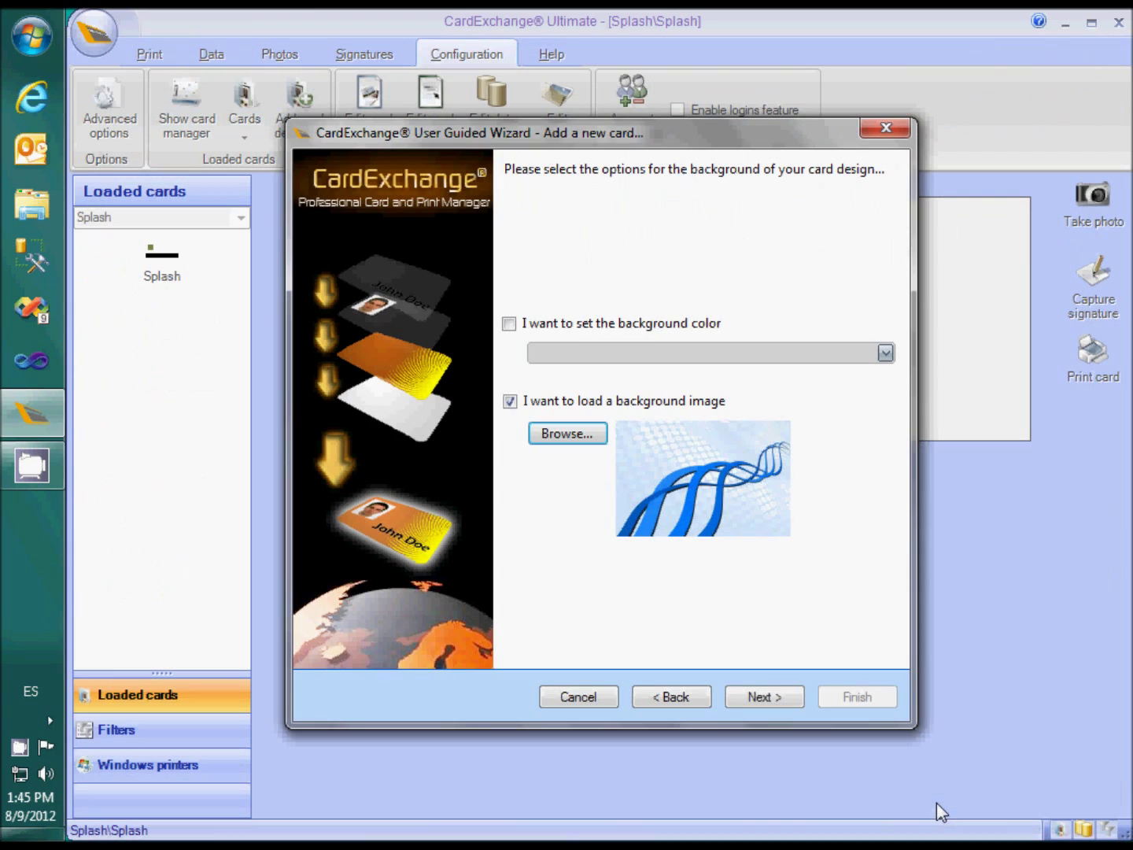
- Set Logo.png as the card's logo
click(760, 696)
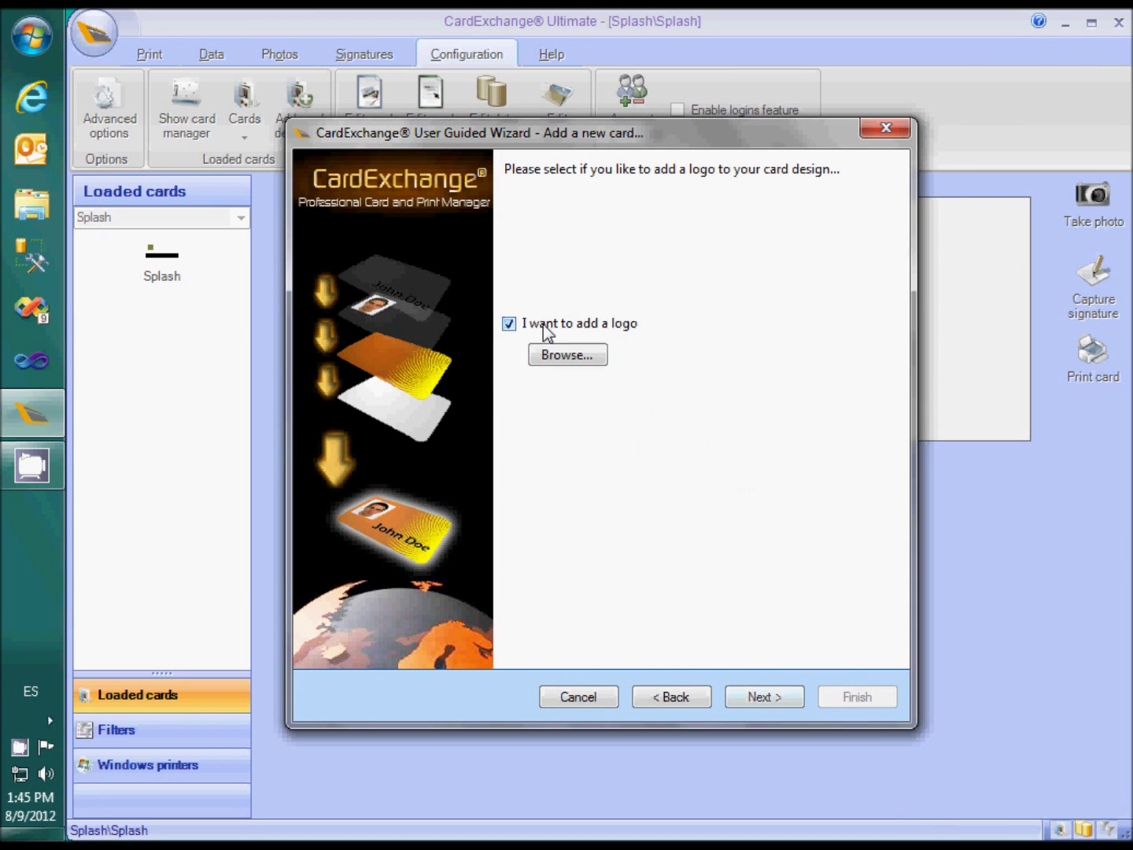
click(559, 356)
click(816, 201)
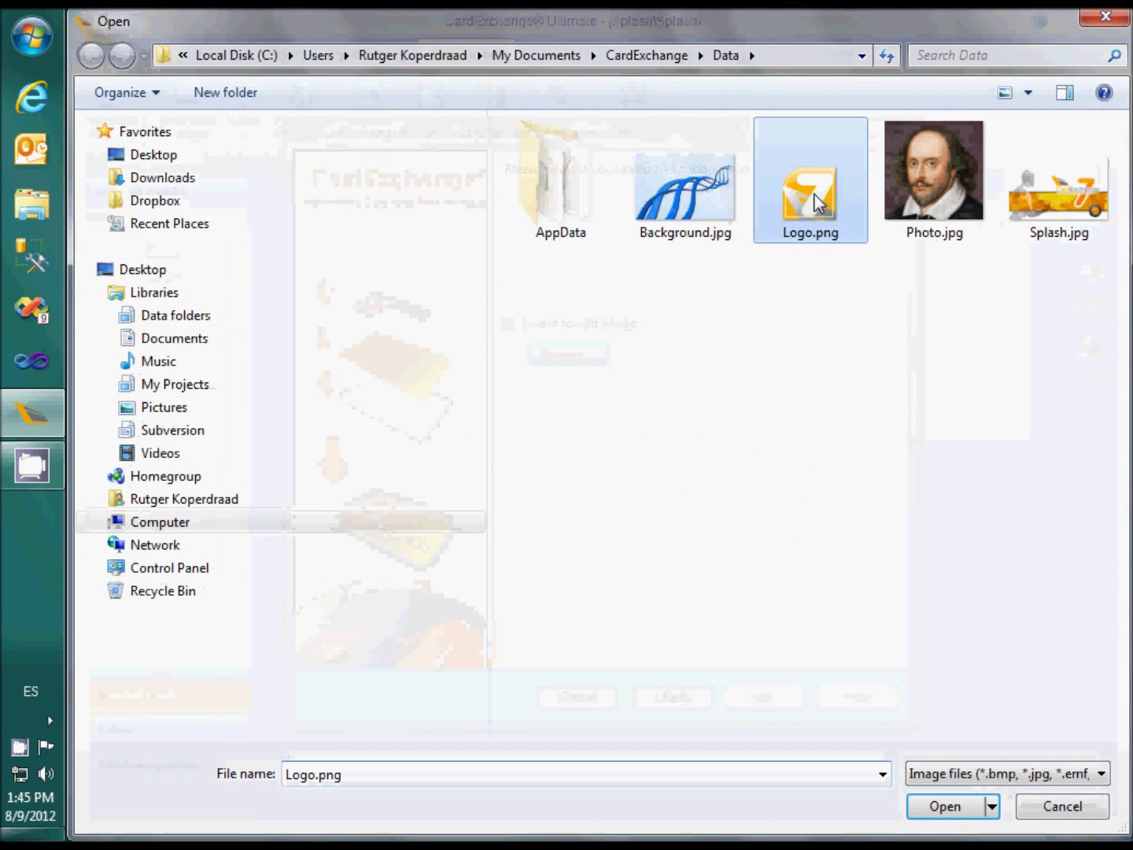
click(960, 805)
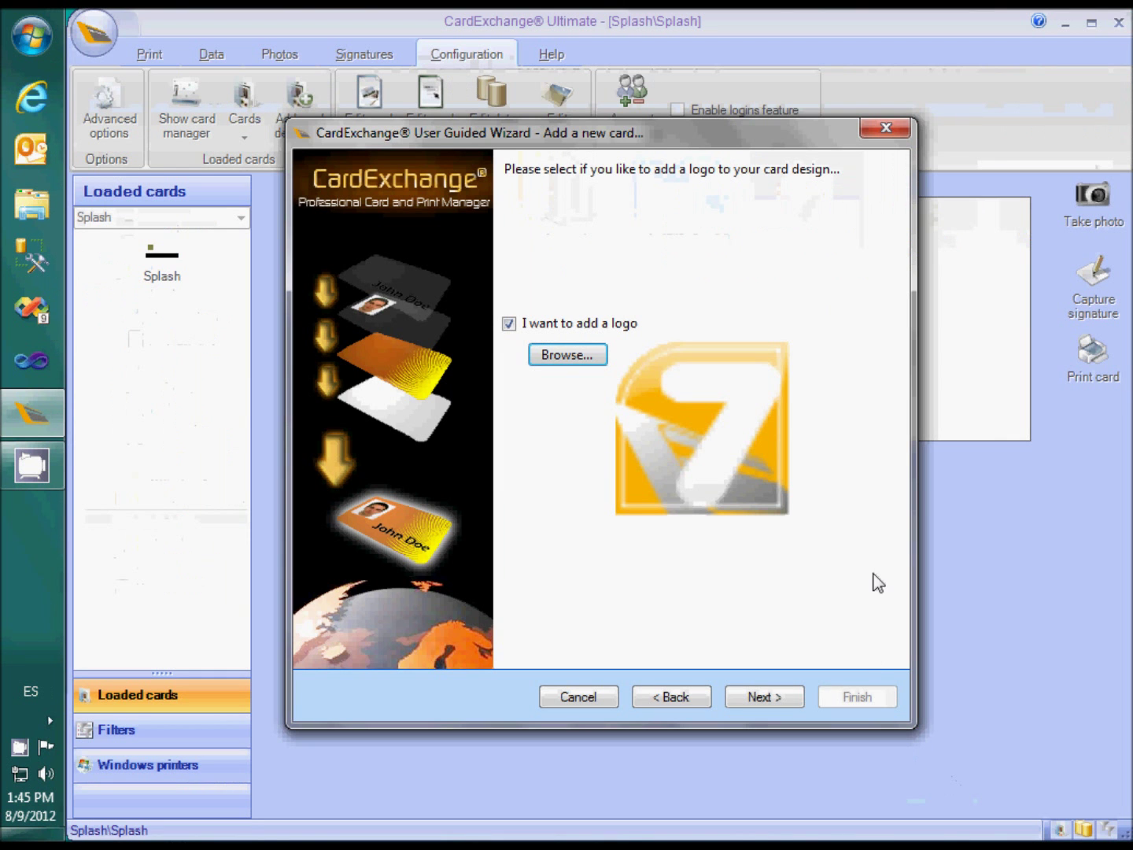
click(756, 697)
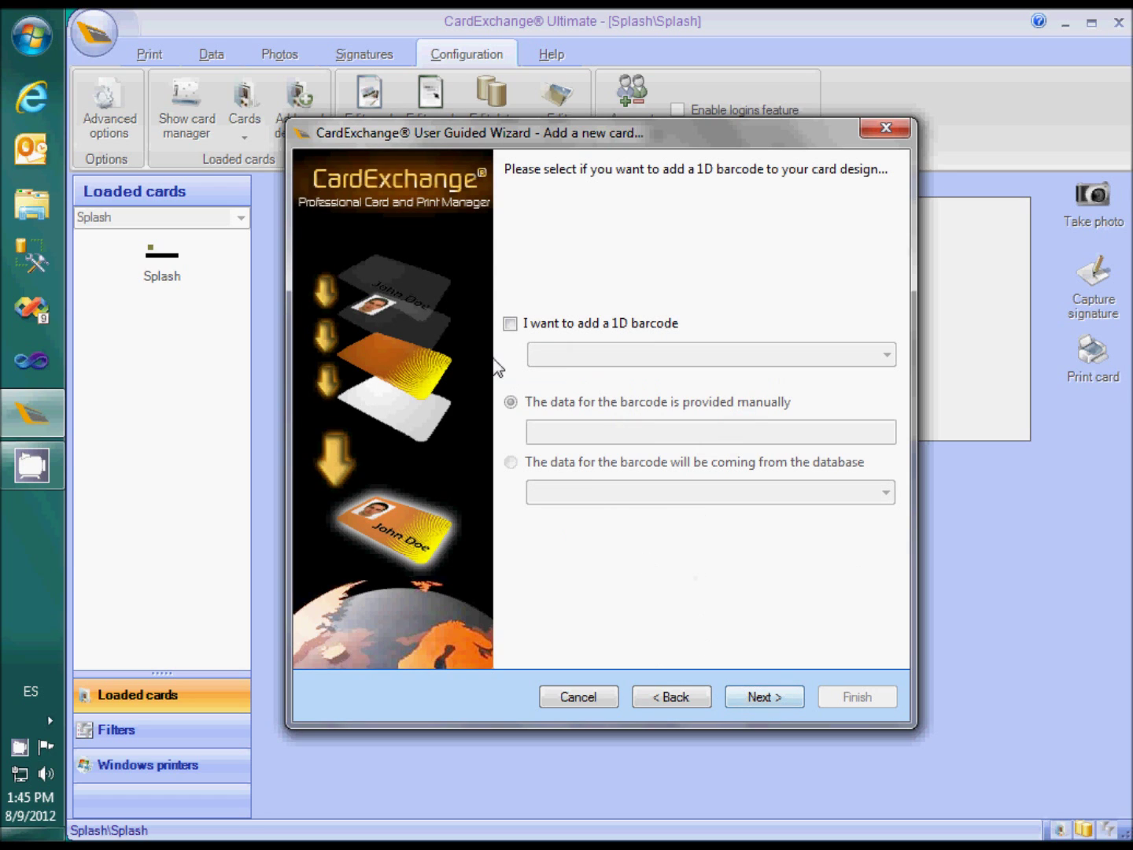
- Add a Code39 barcode using the Surname (Employee database) field, then finish the wizard
click(526, 326)
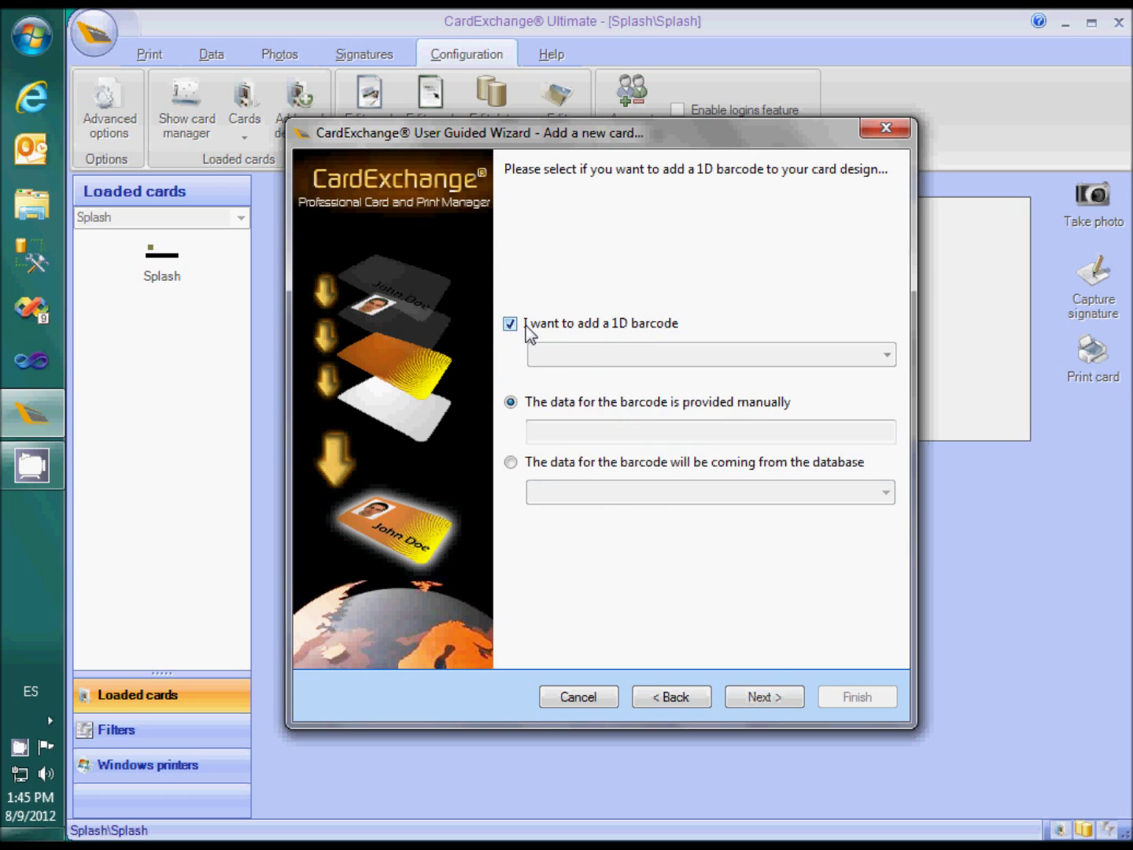
click(868, 354)
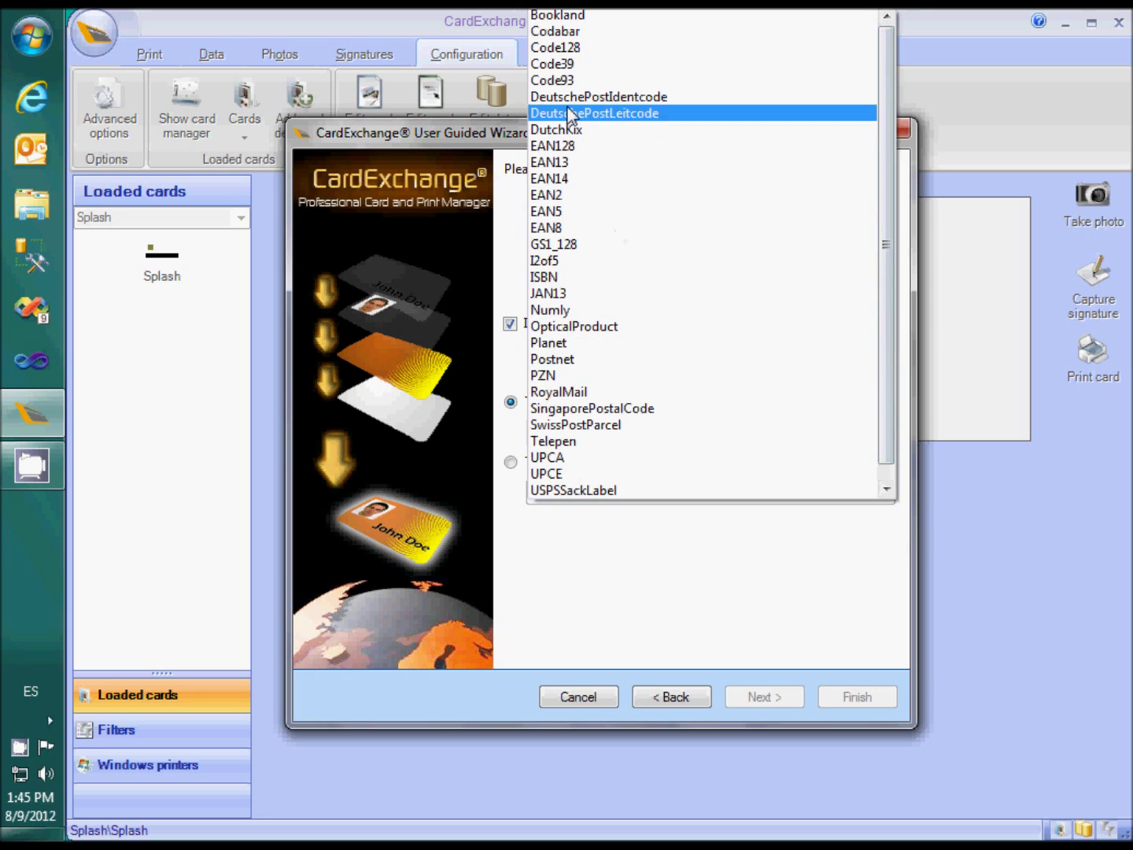
click(572, 65)
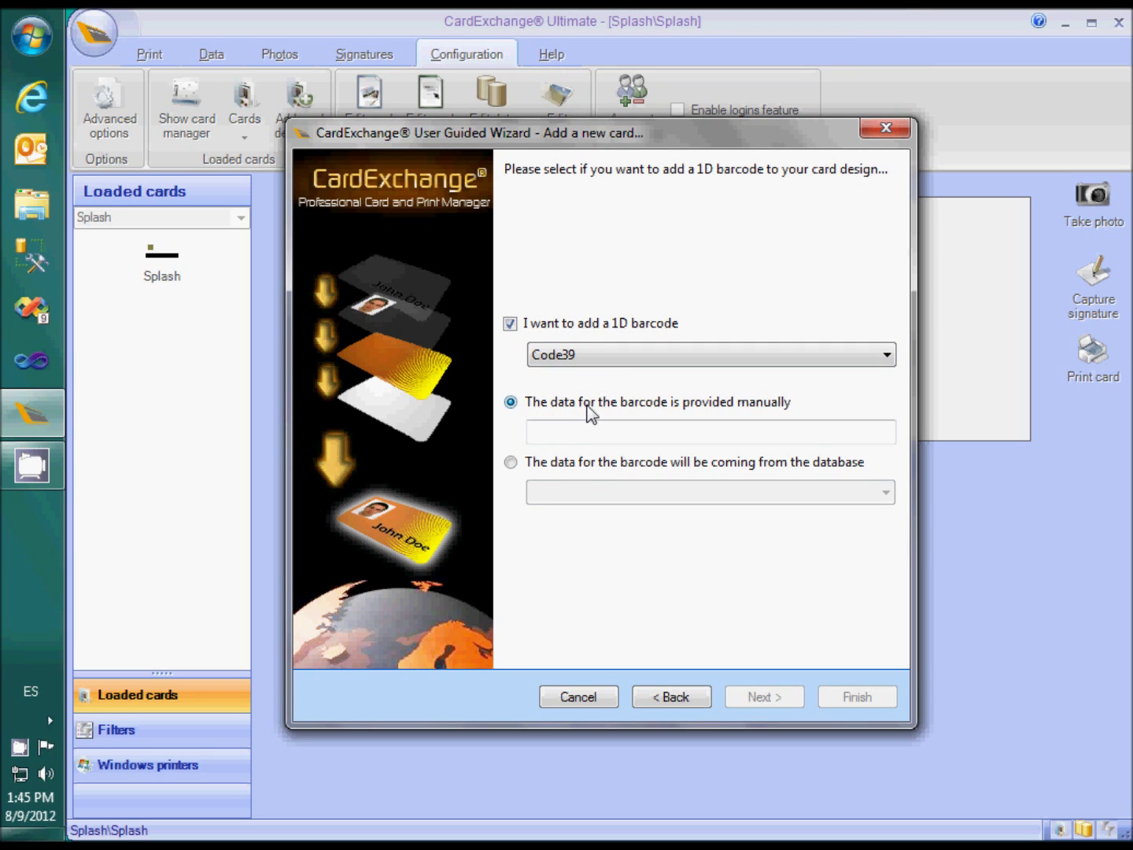
click(555, 466)
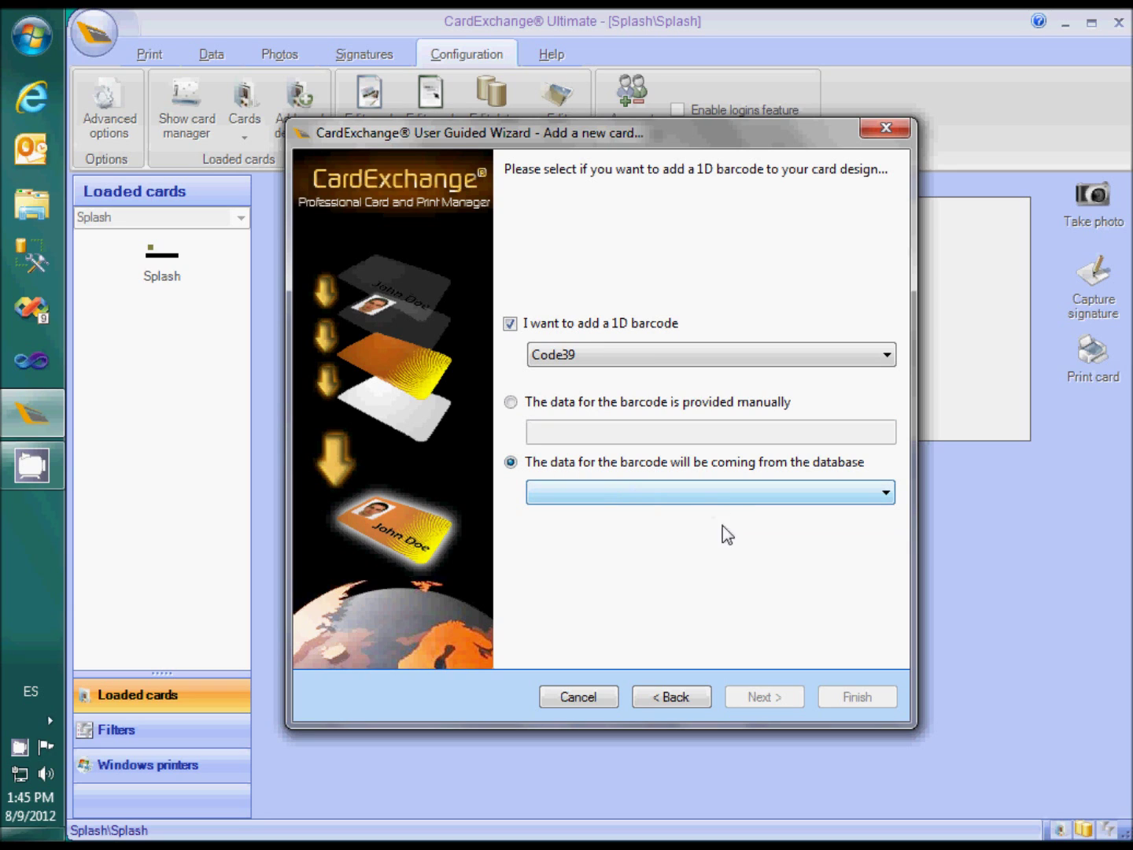
click(885, 492)
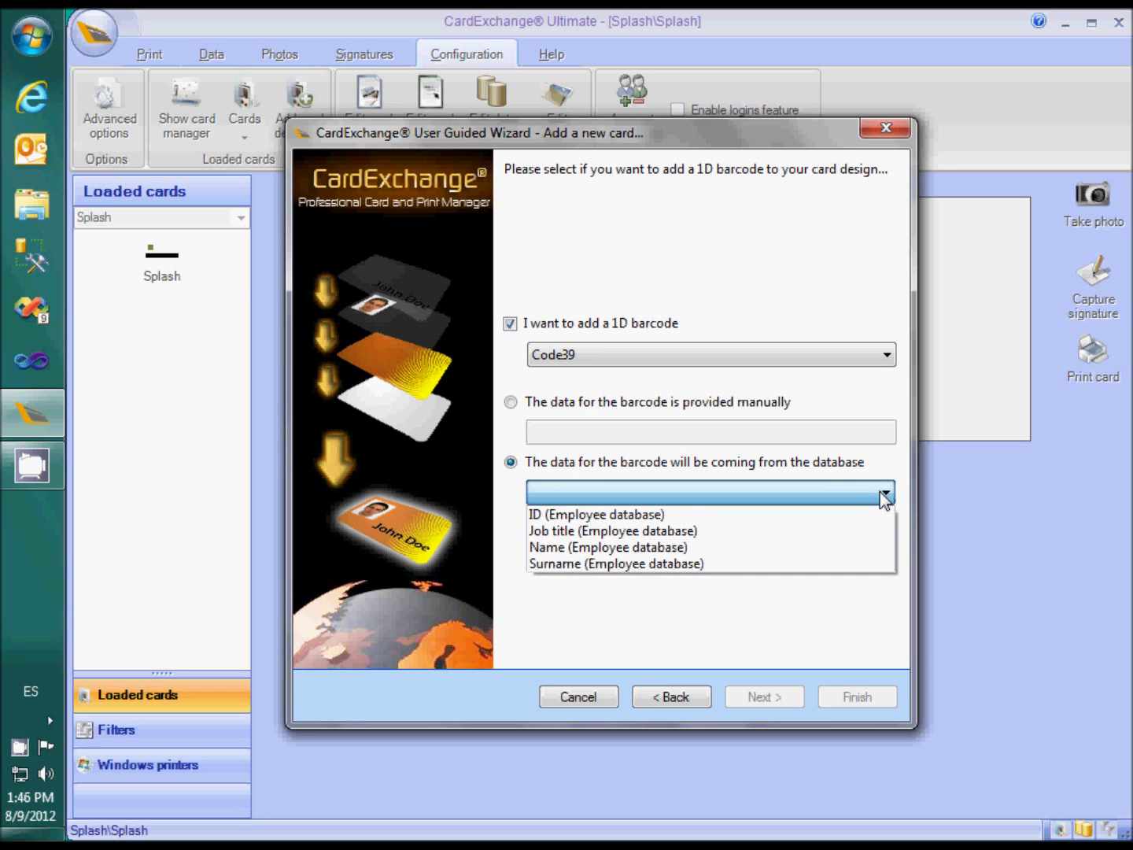
click(728, 564)
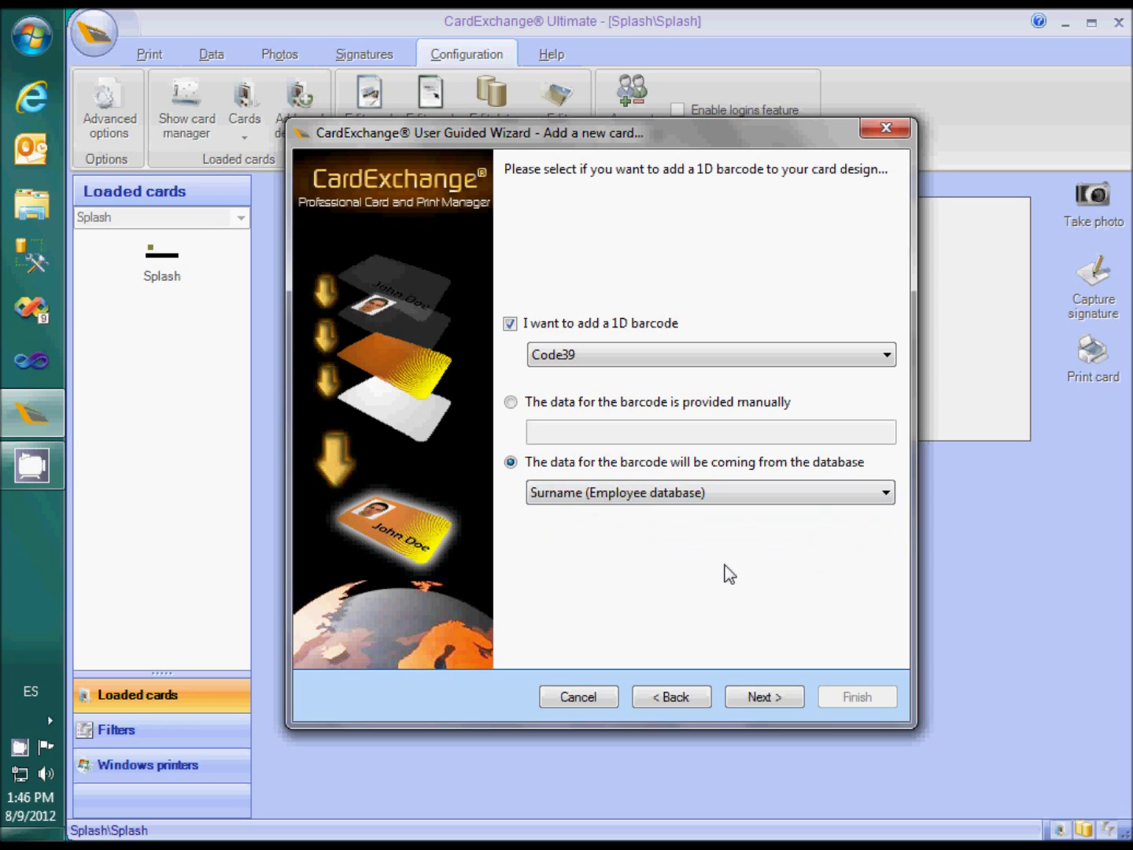
click(763, 696)
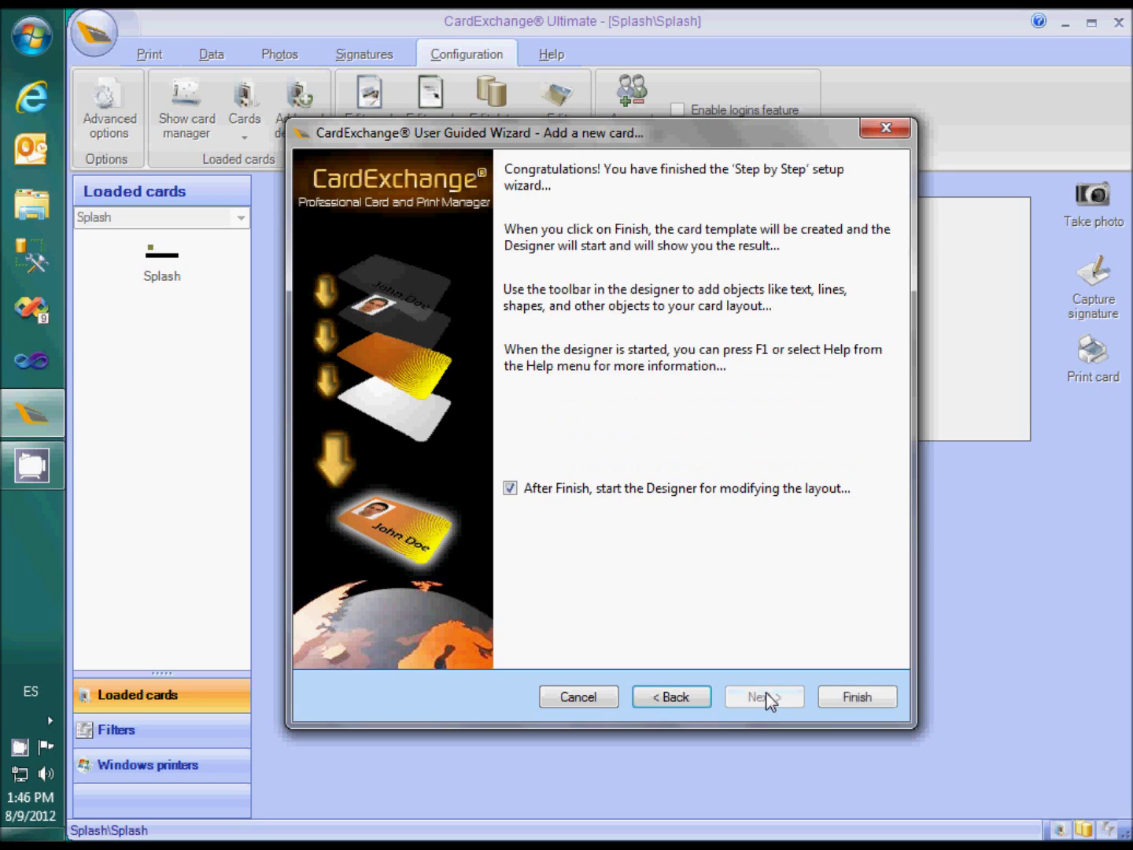
click(870, 701)
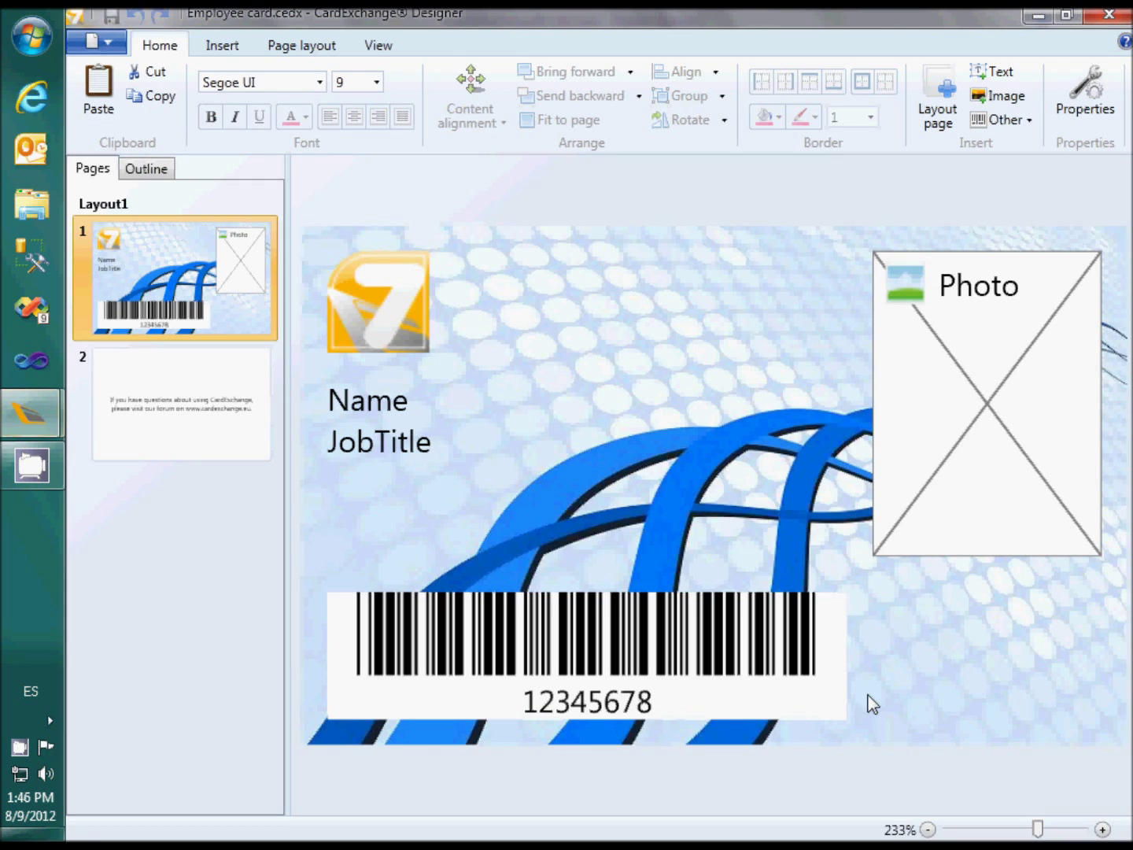
- Widen the barcode across the card, make the Name text bold, and save the design
click(790, 649)
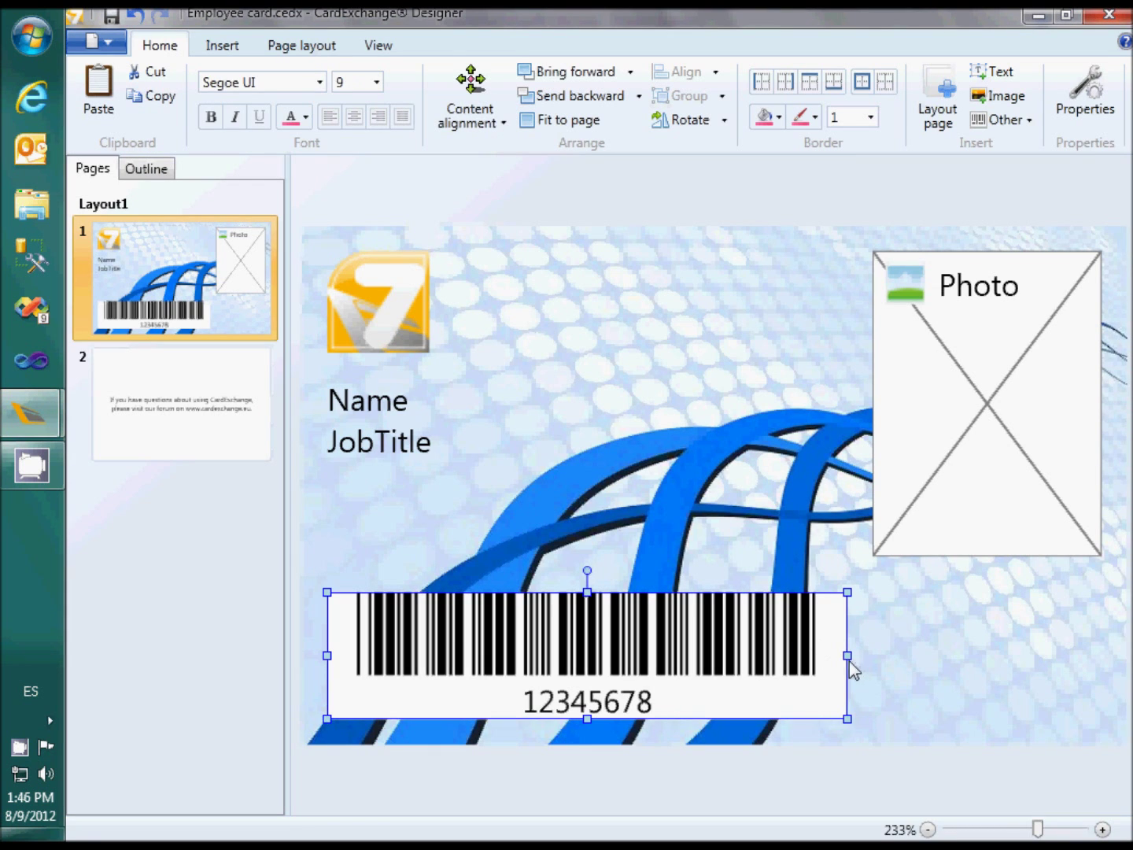
drag(848, 661, 1100, 650)
click(401, 413)
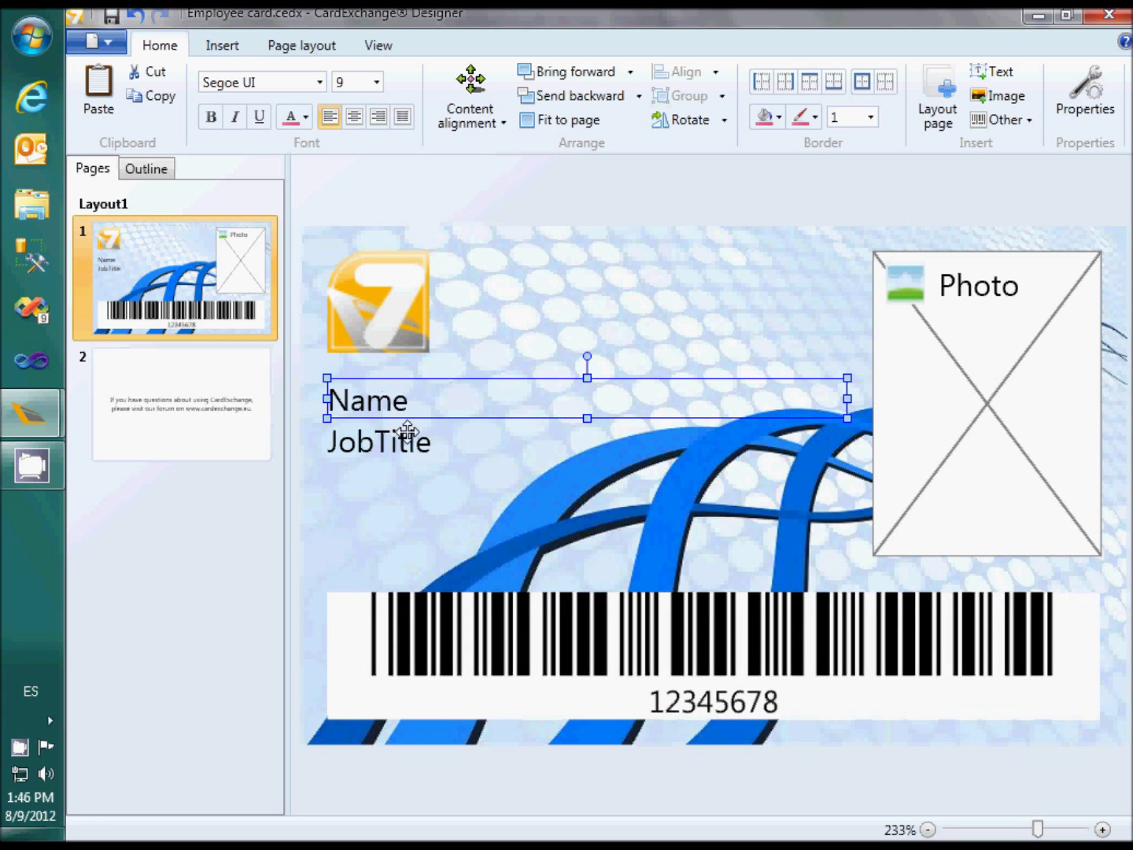
click(211, 118)
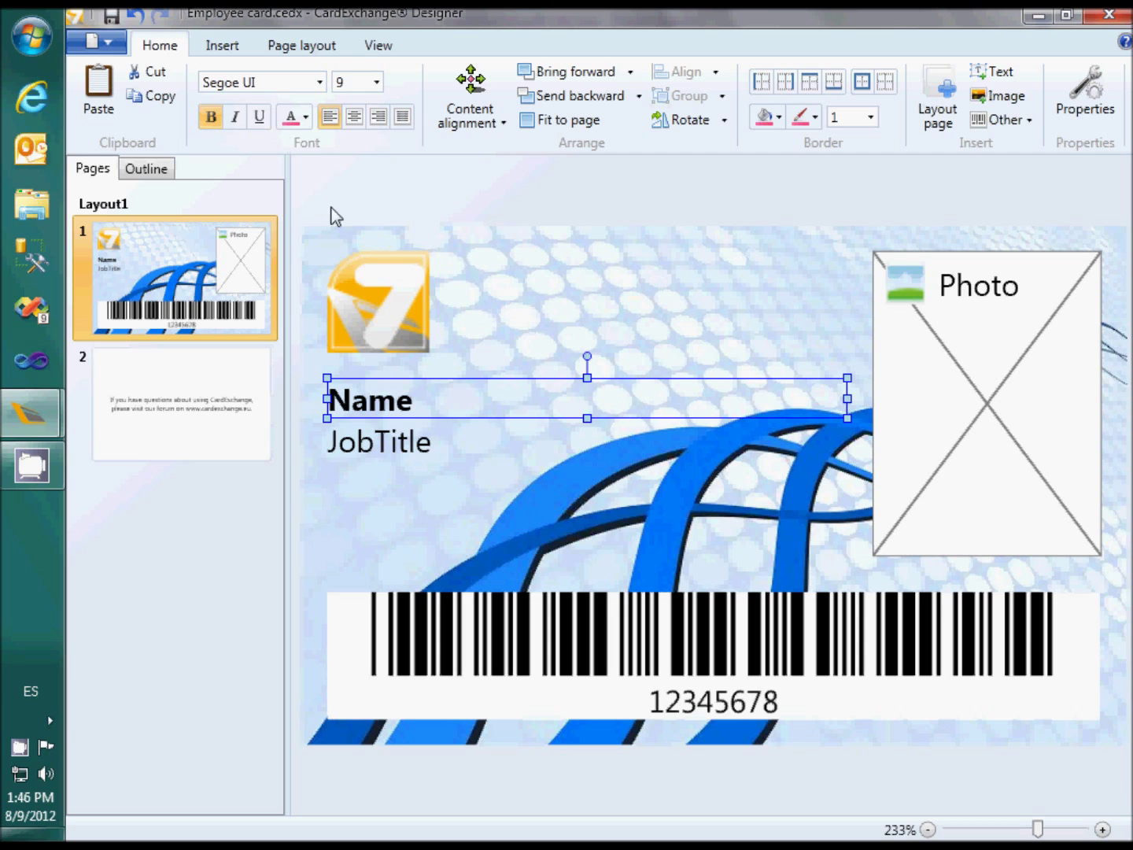
click(1109, 14)
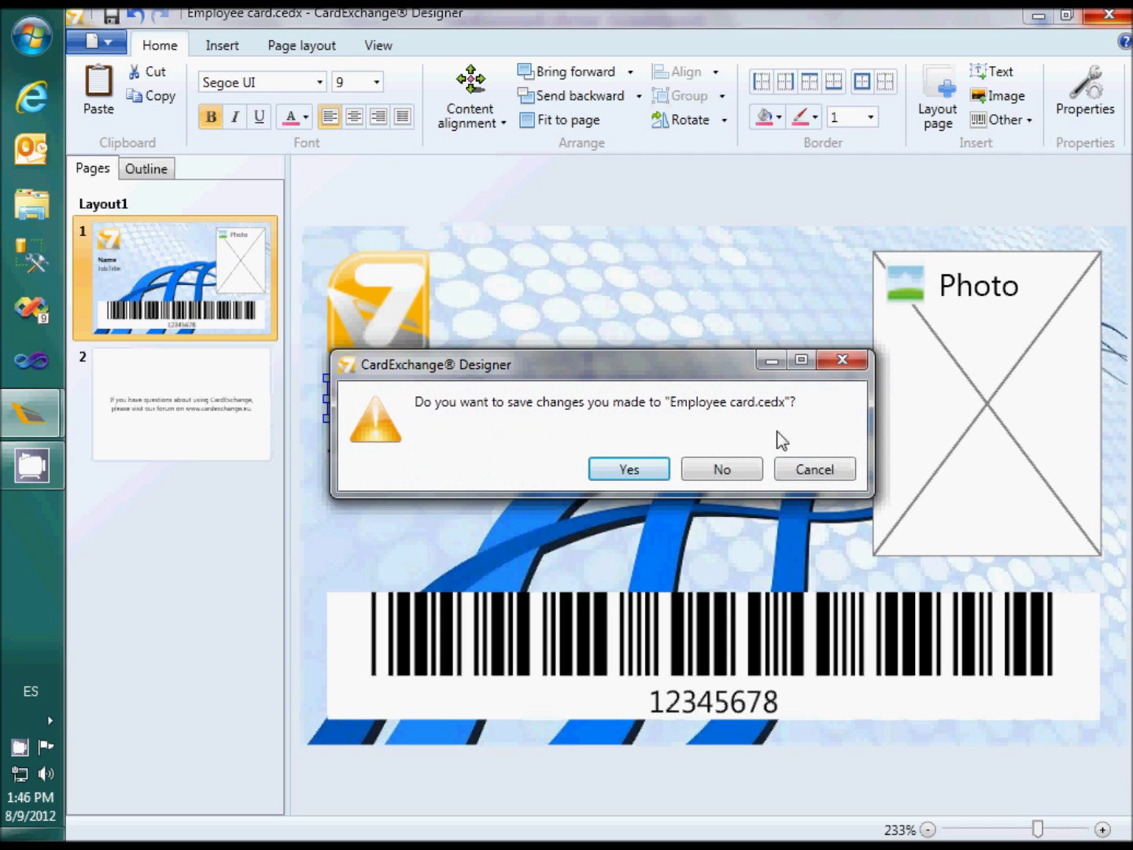
click(627, 469)
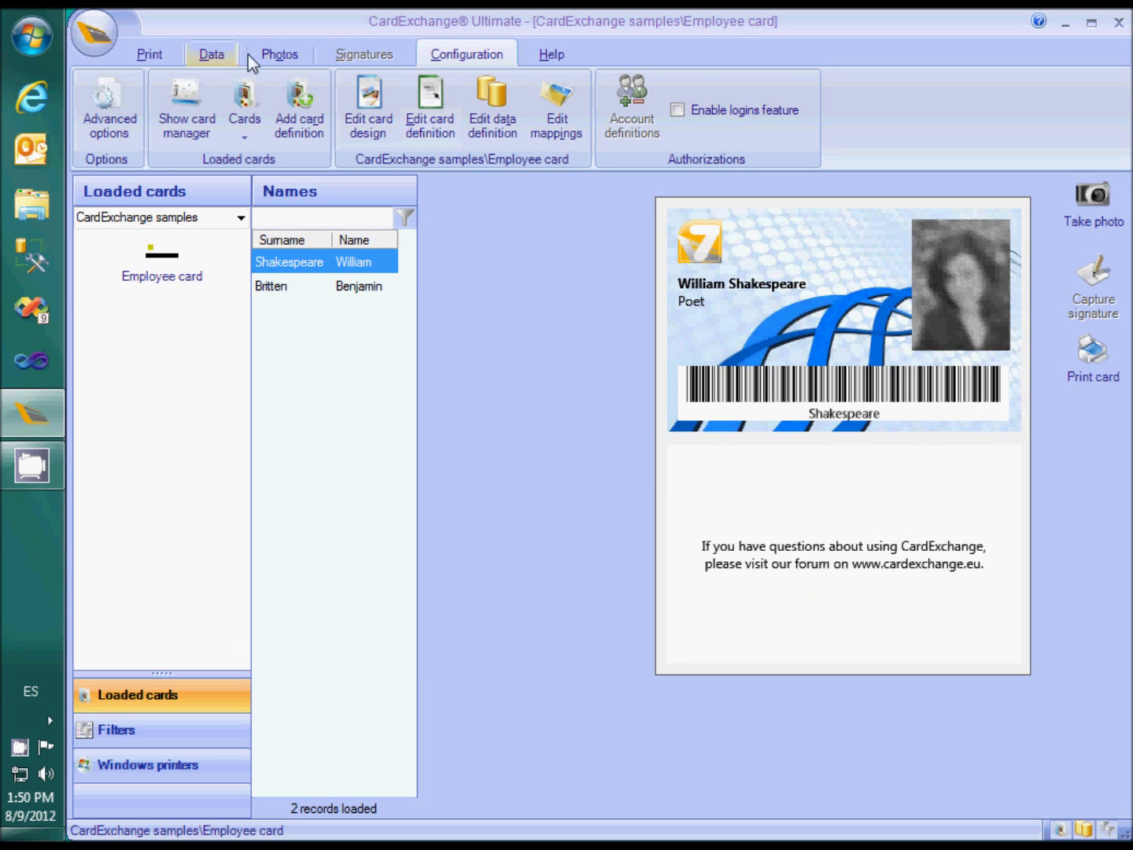
- Import Photo.jpg as the first employee's photo and store it
click(278, 55)
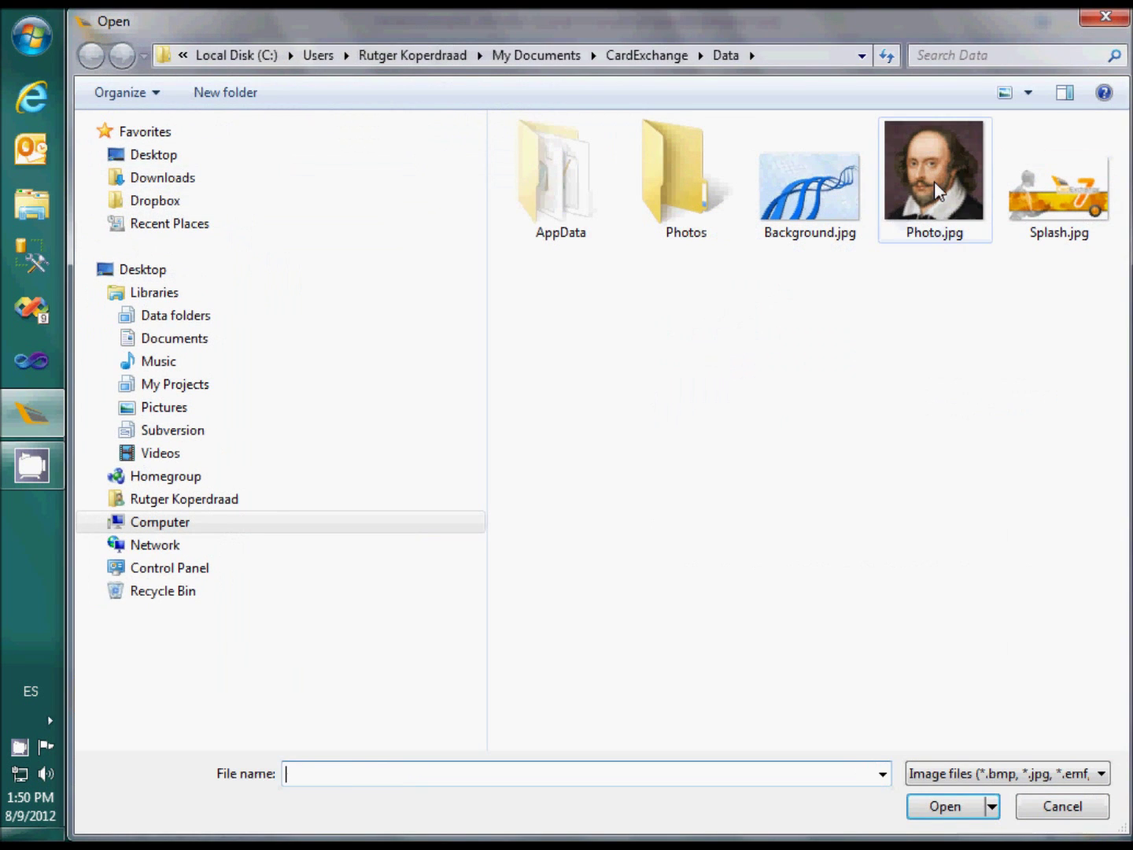
click(934, 181)
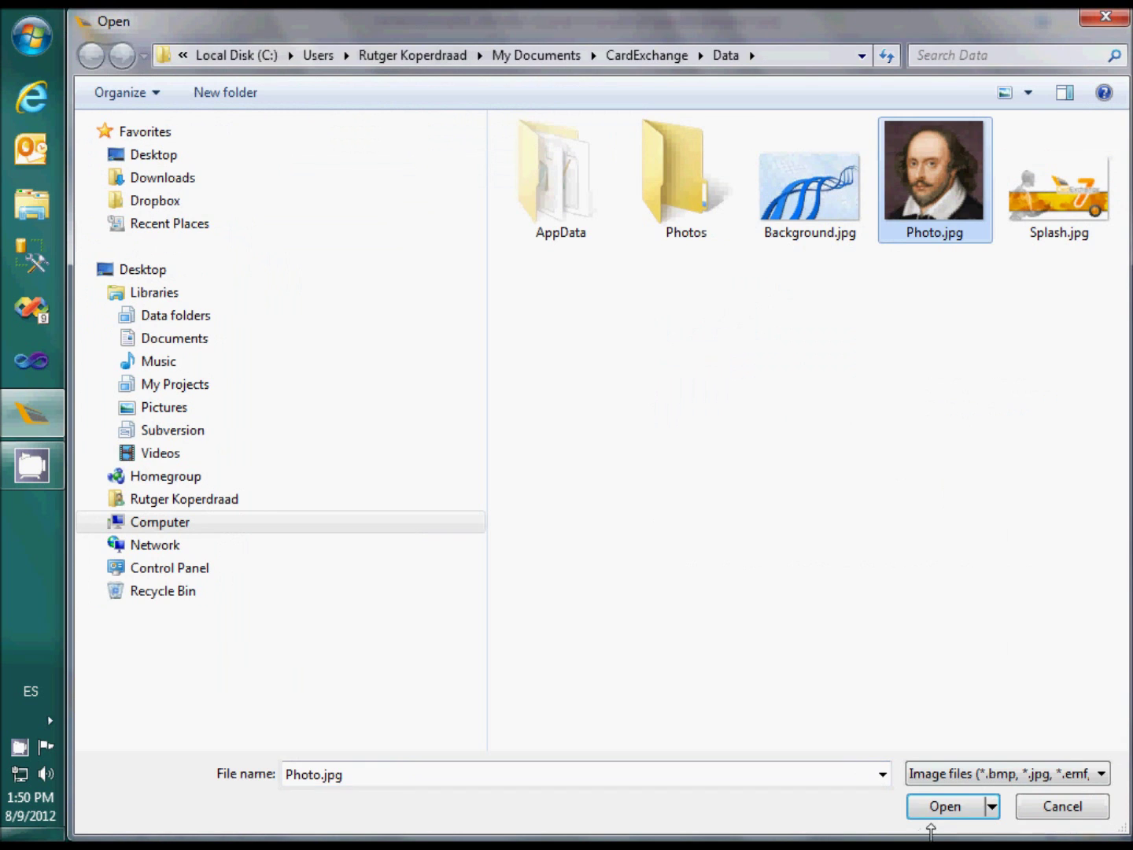
click(943, 809)
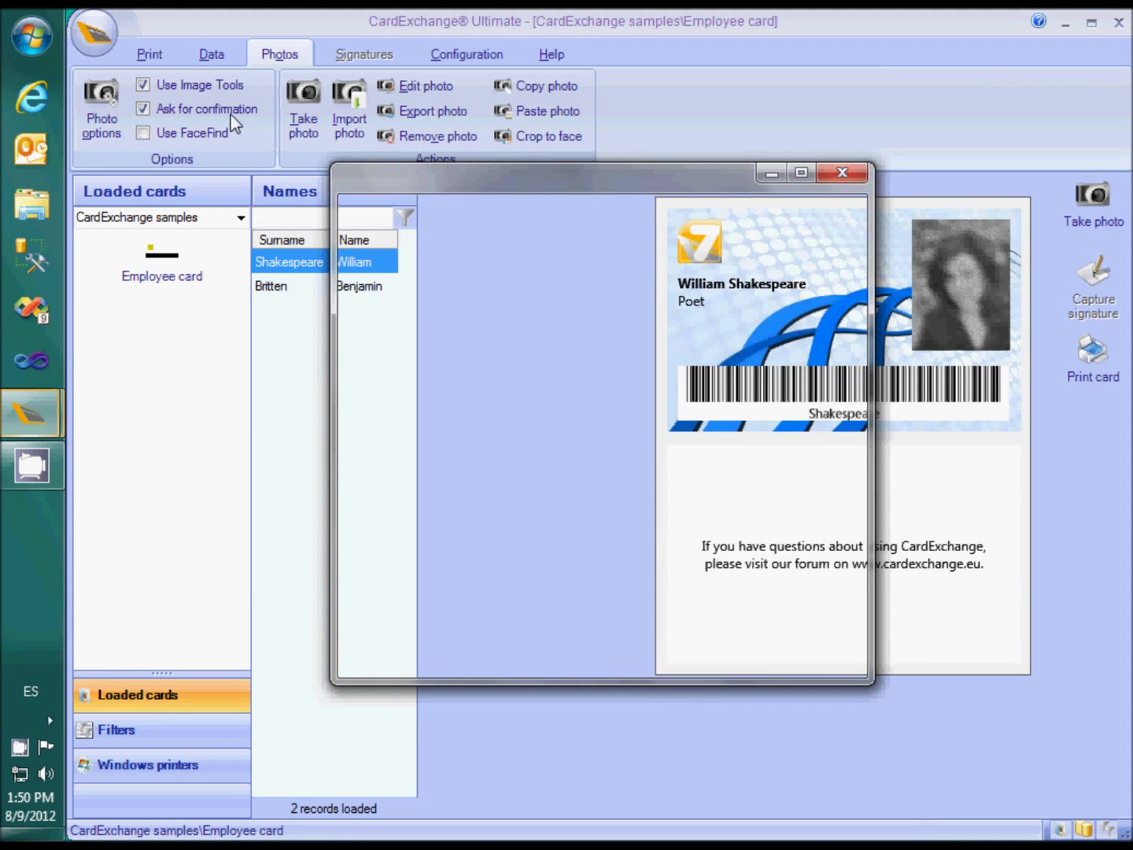
click(720, 660)
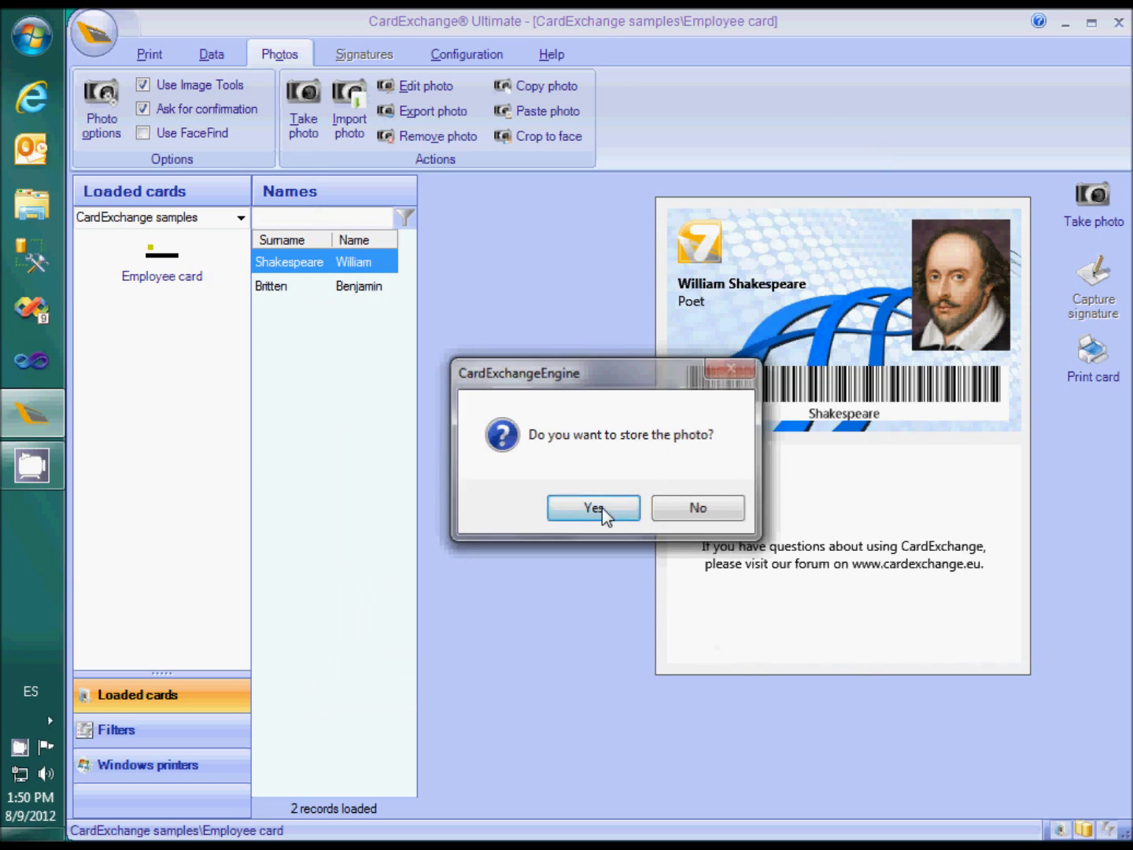
click(606, 510)
- Print the current employee's card on the Nisca PR5350 USB Printer (ID4)
click(148, 50)
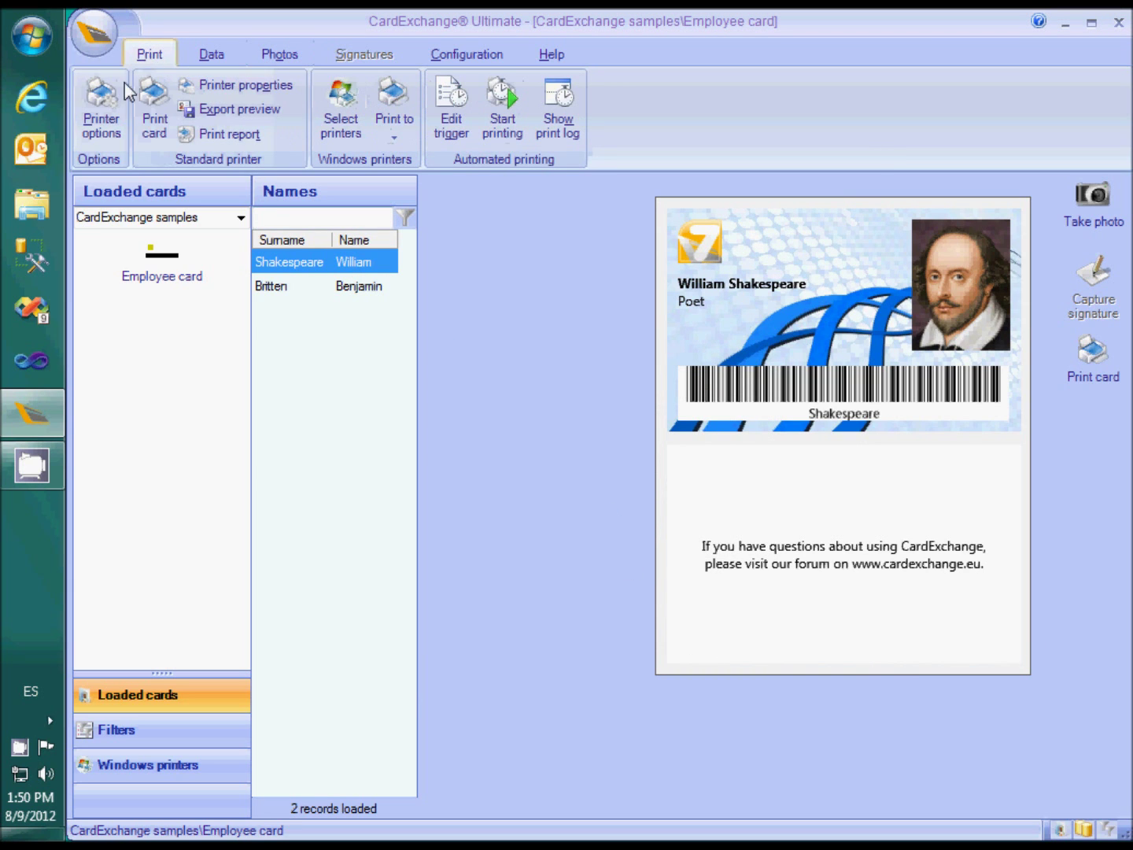
click(103, 122)
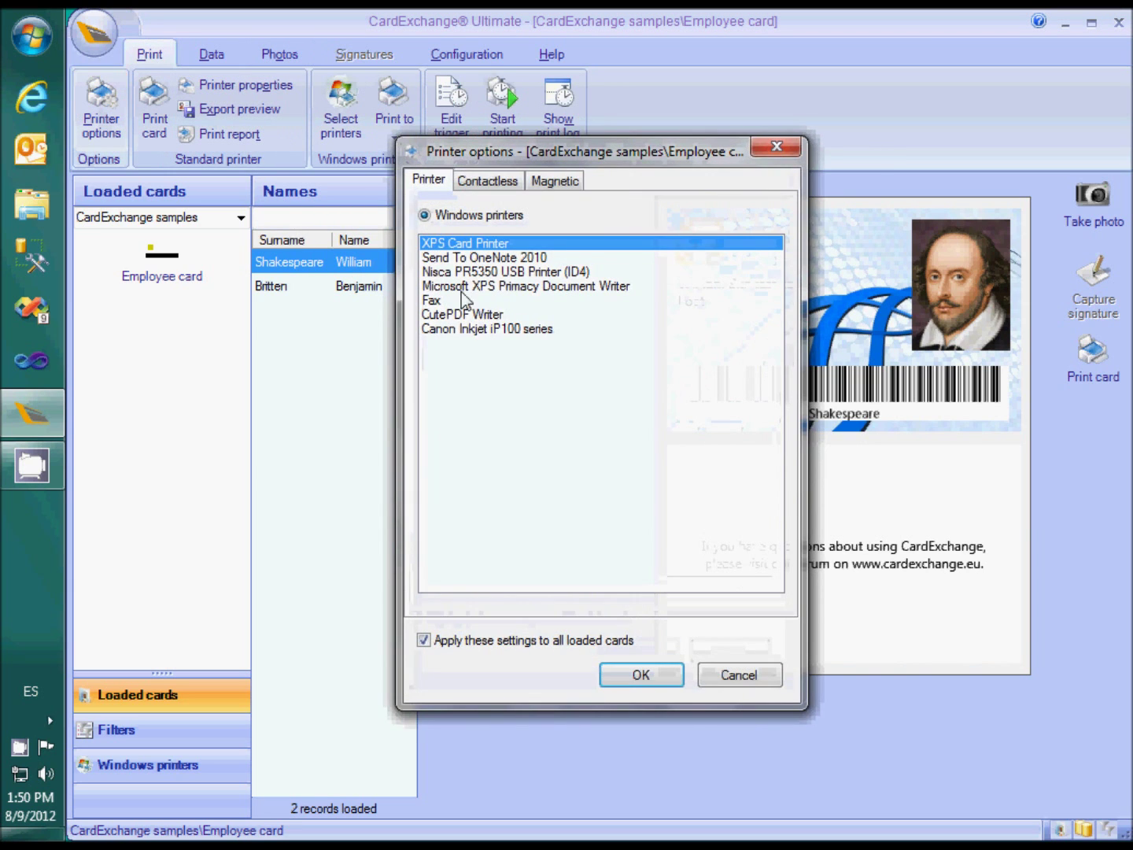
click(510, 273)
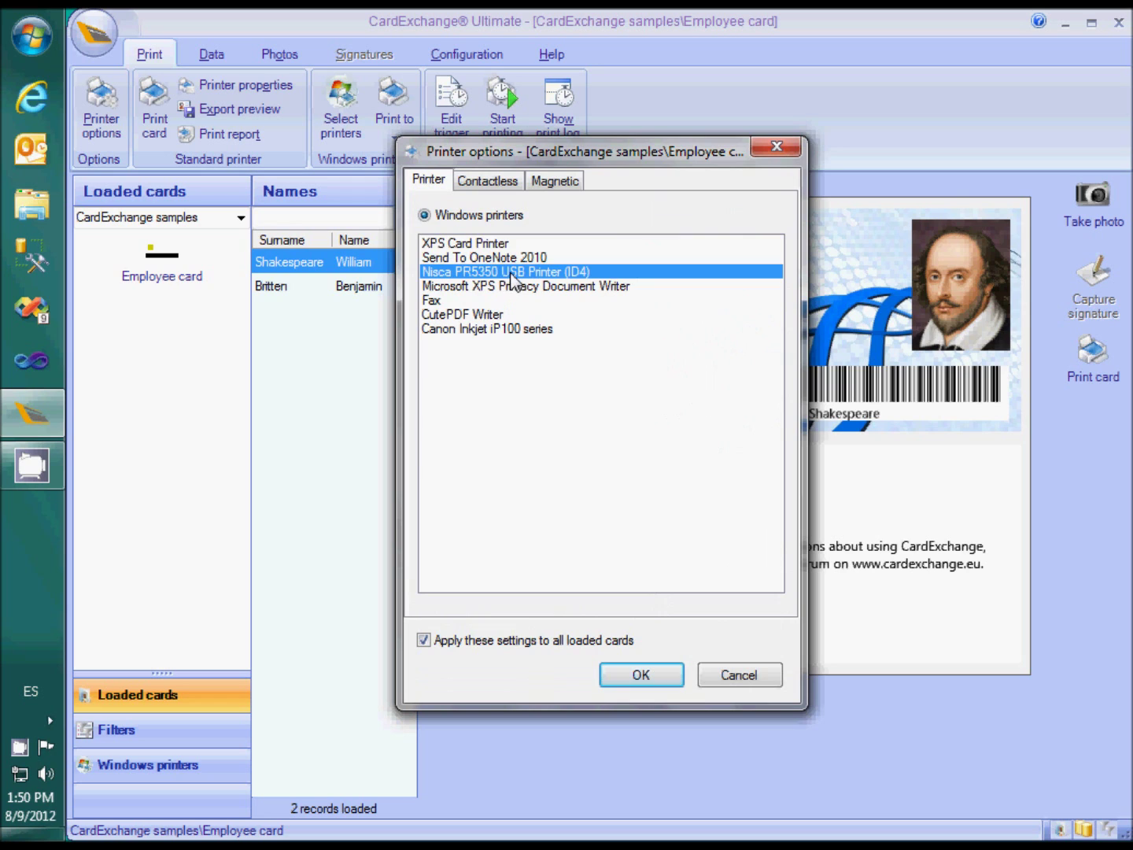
click(634, 678)
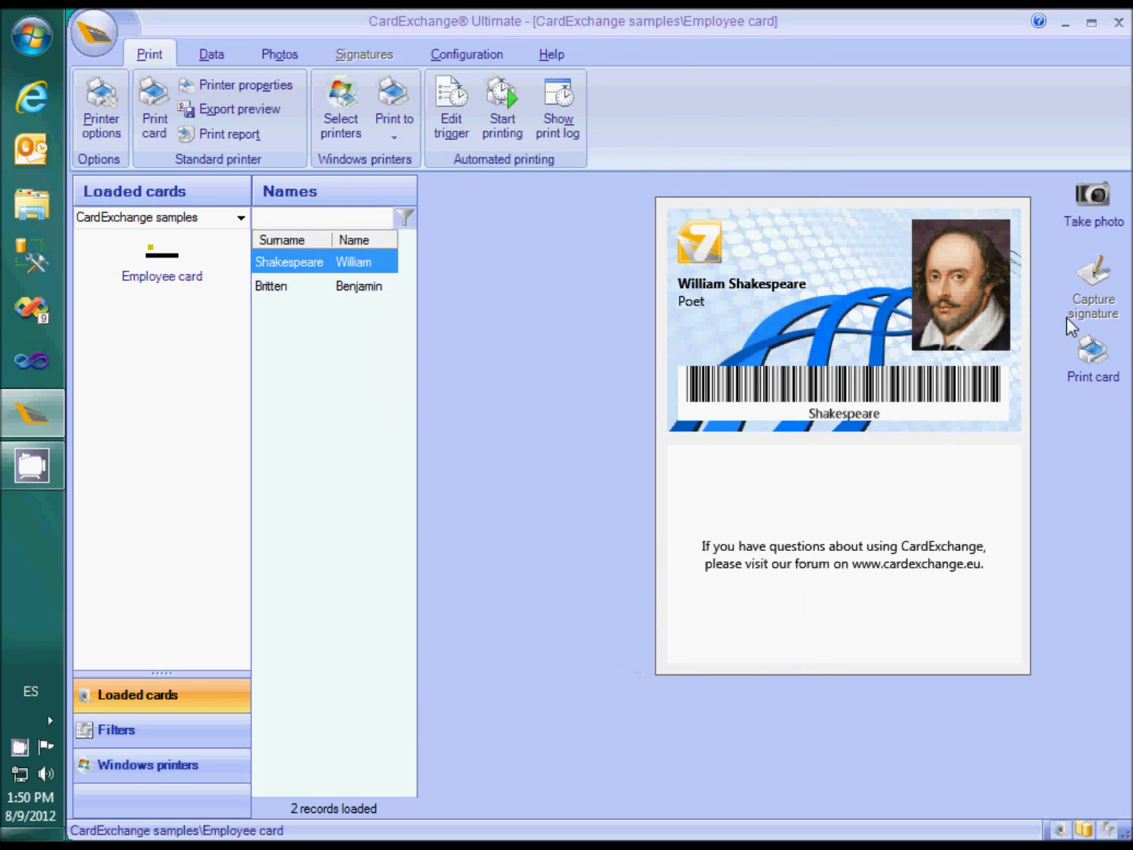
click(1088, 368)
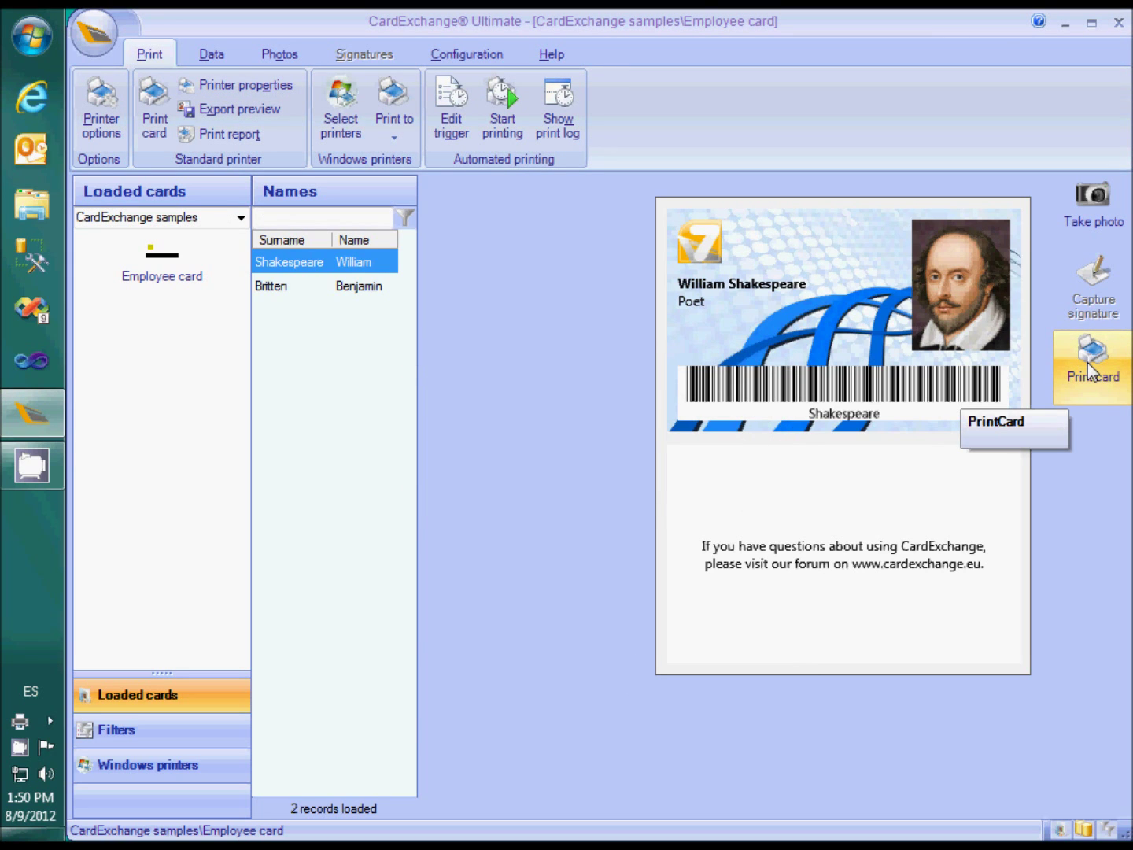
- Reopen the Employee card design from the Configuration options
click(467, 54)
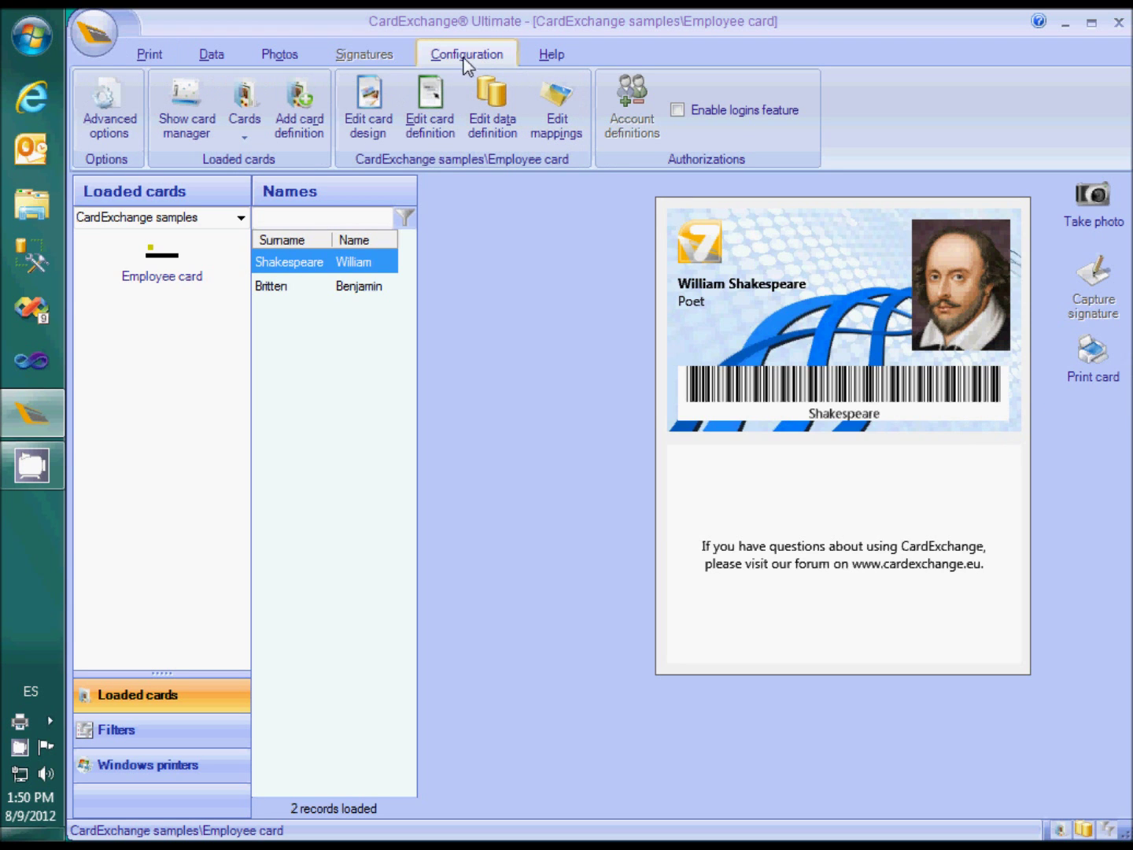
click(368, 107)
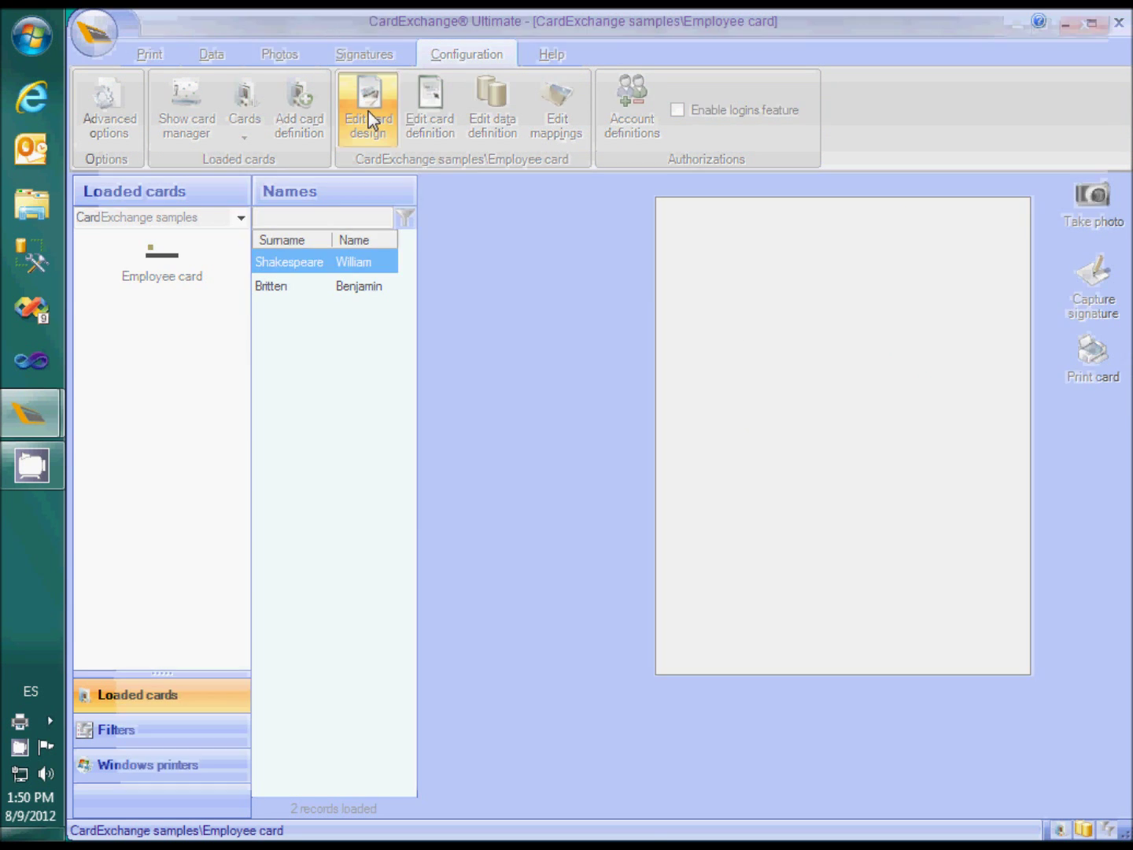